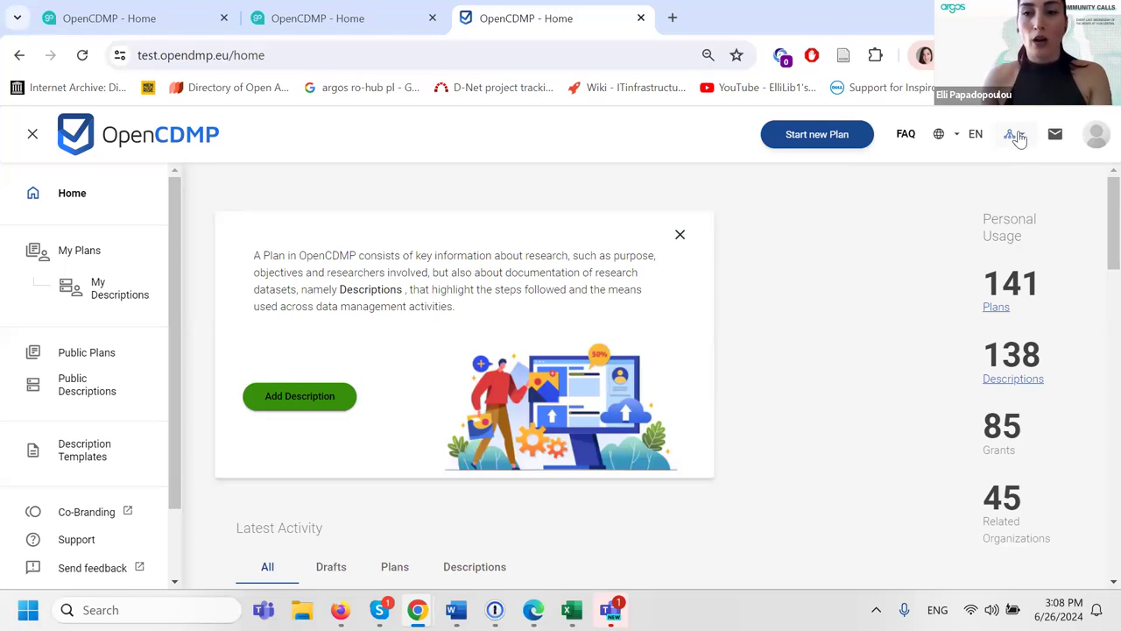
- Switch to the Purple tenant and look over its home page and latest activity
left_click(1018, 137)
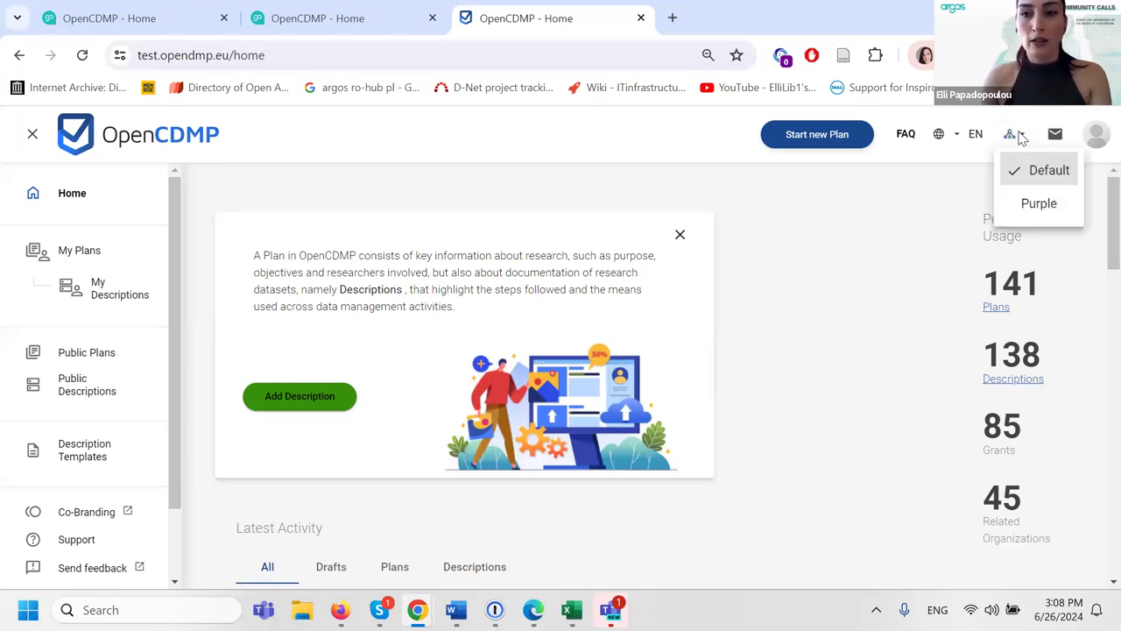
left_click(1039, 204)
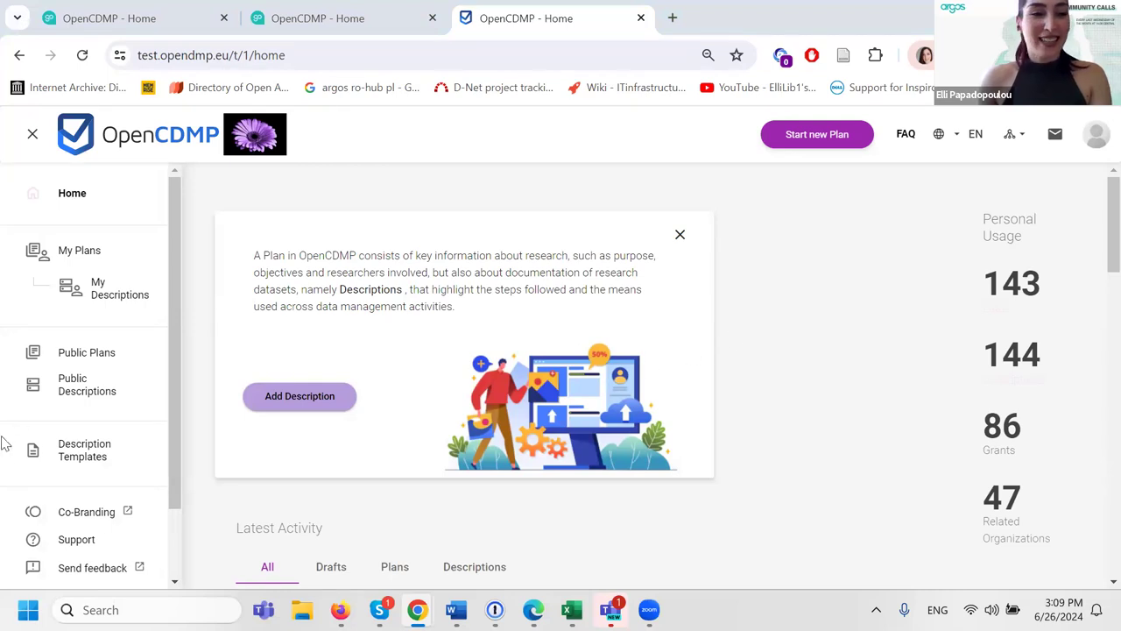
scroll(545, 465, "down", 3)
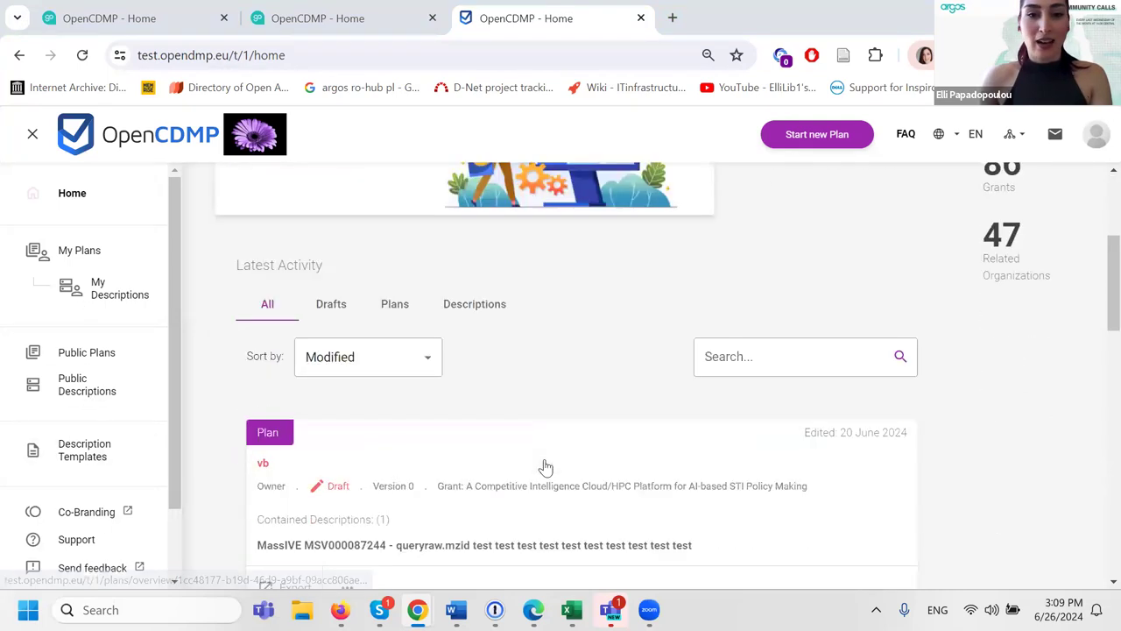
scroll(549, 465, "up", 3)
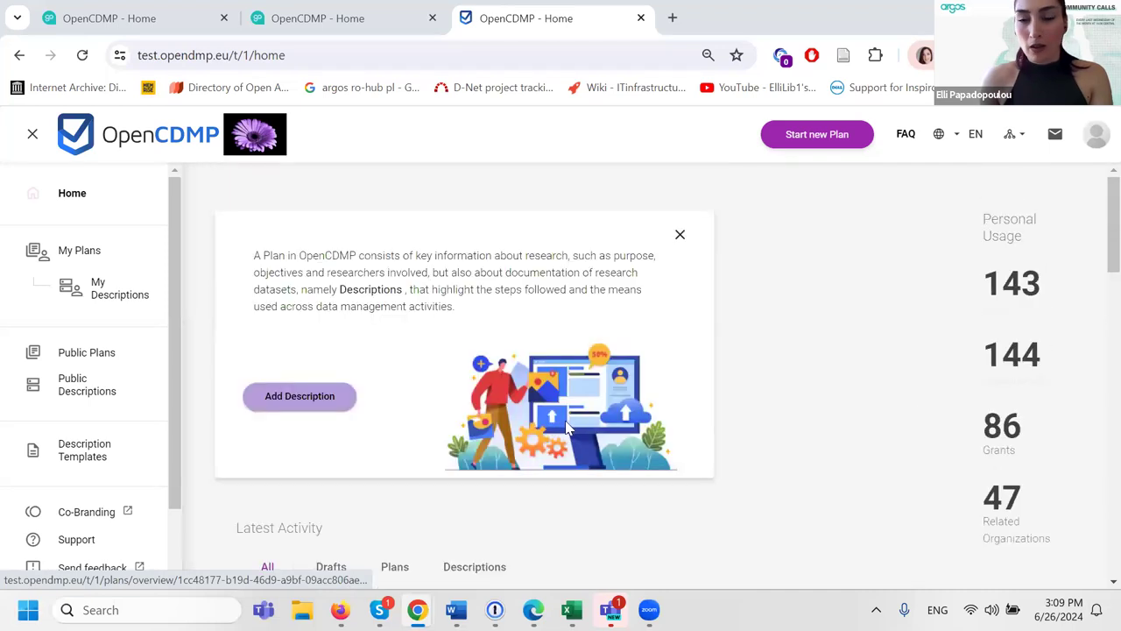
- View the Purple tenant's list of own plans, dismiss the new plan dialog, and return to the home page
left_click(77, 252)
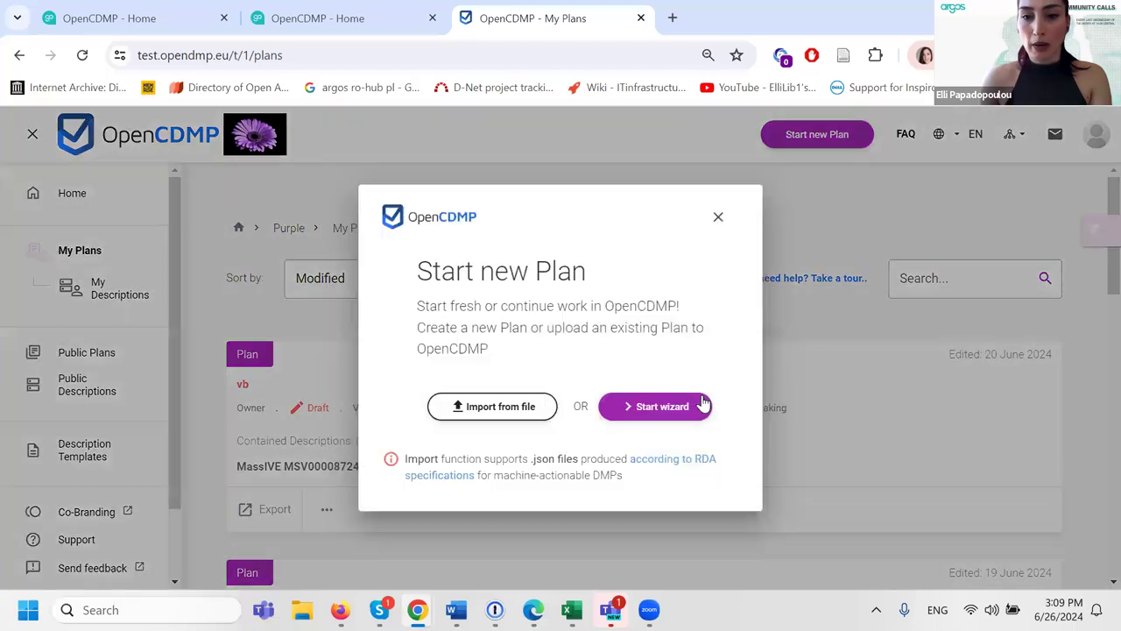
left_click(718, 218)
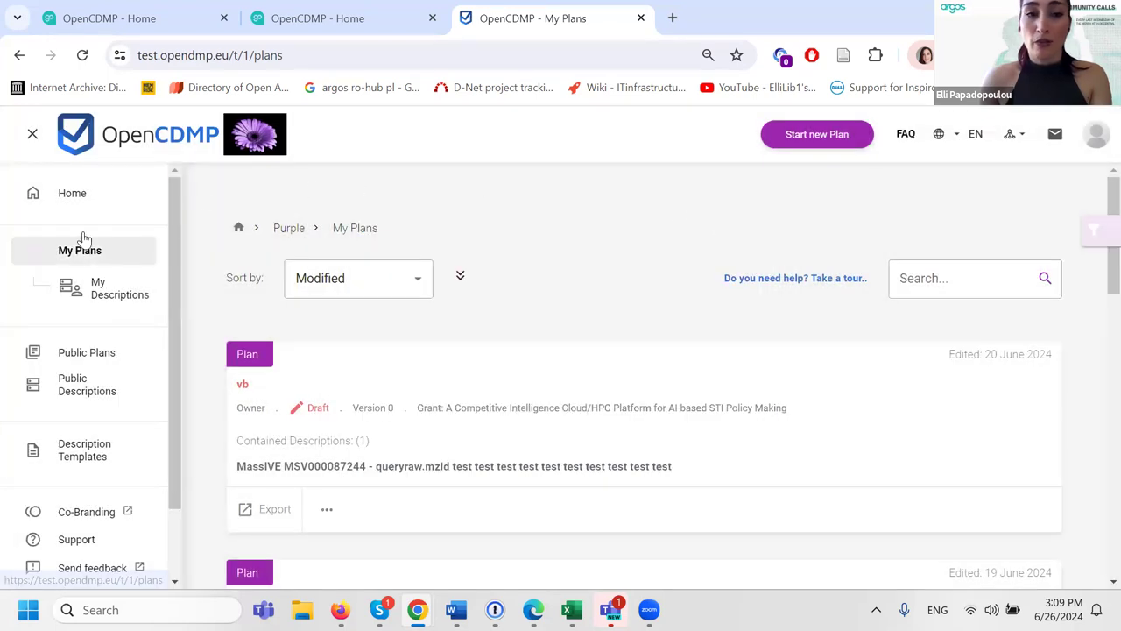
left_click(77, 200)
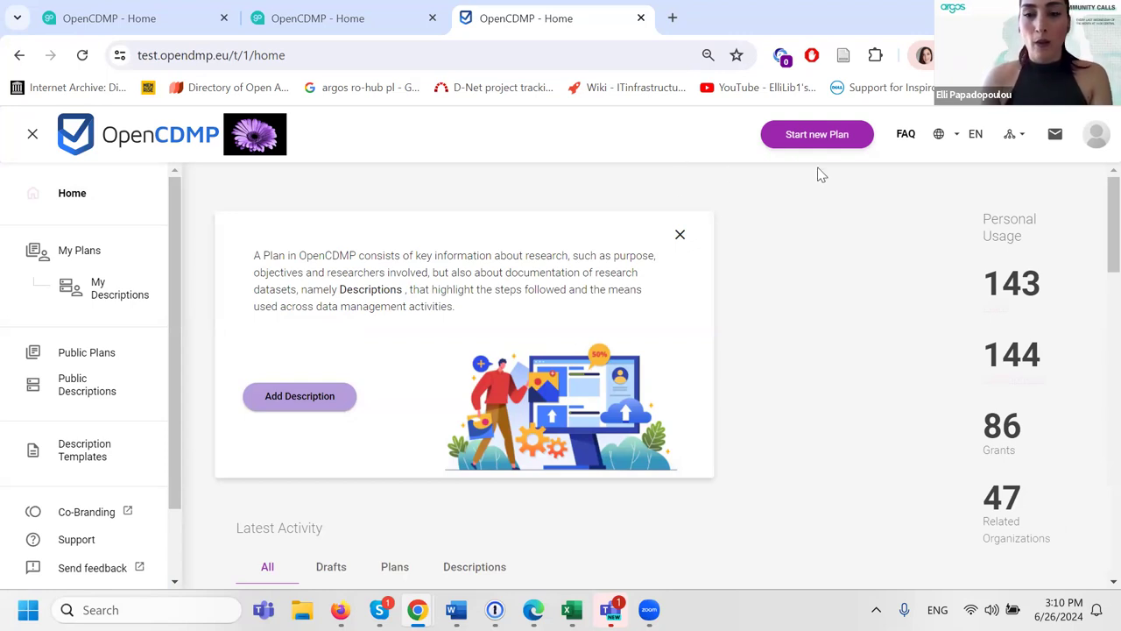
- Switch back to the Default tenant
left_click(1011, 134)
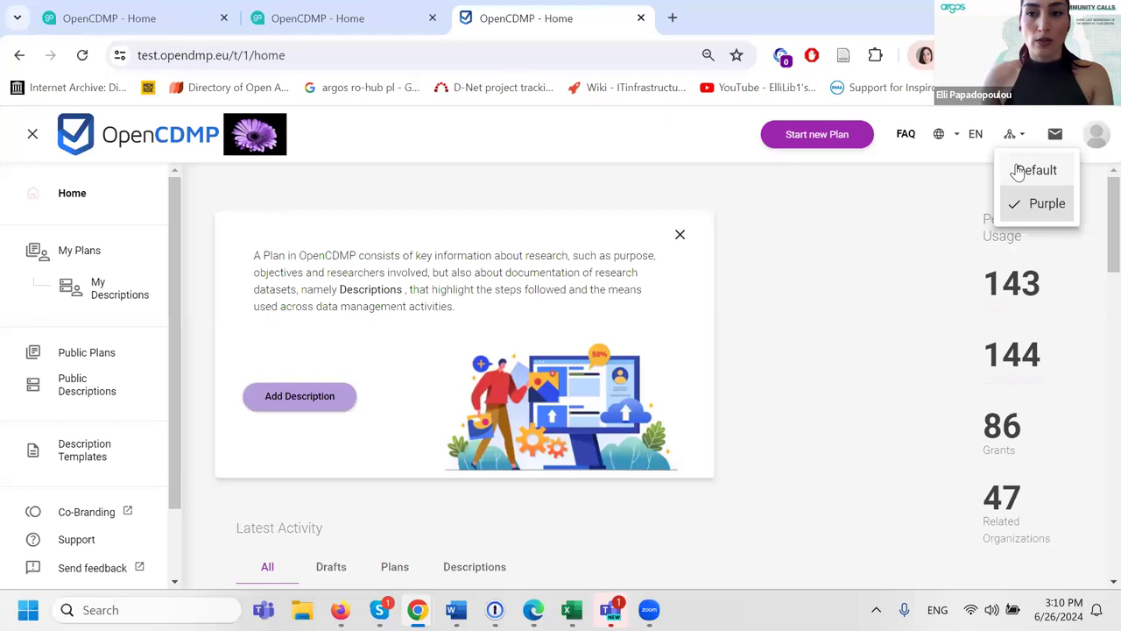
left_click(1018, 171)
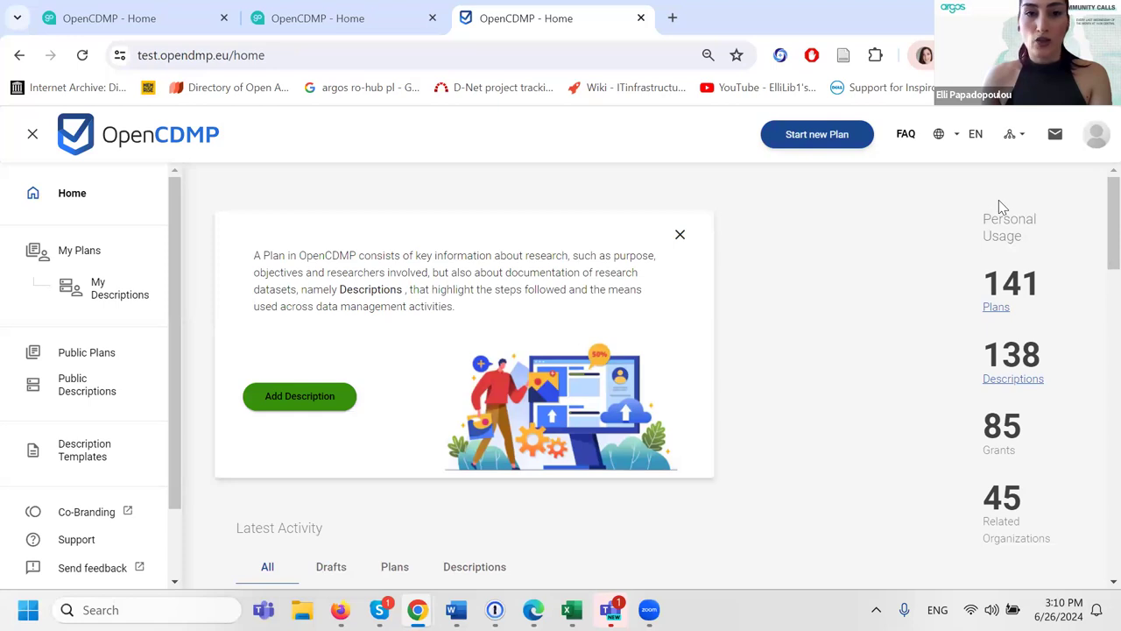
- View the page with all notifications and return to the home page
left_click(1056, 136)
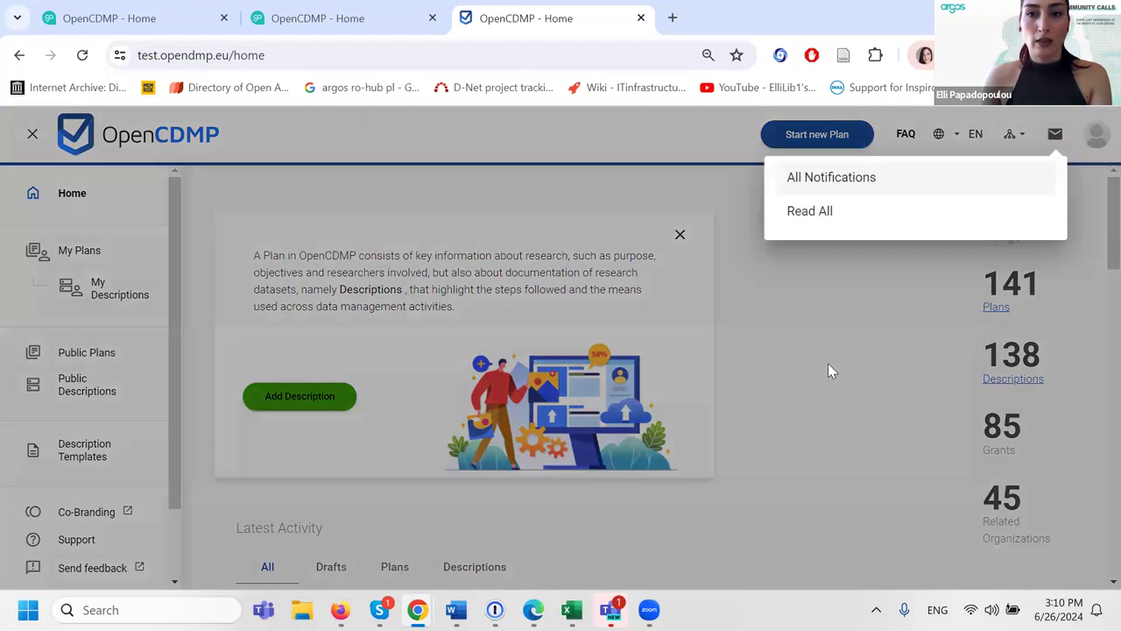
left_click(844, 178)
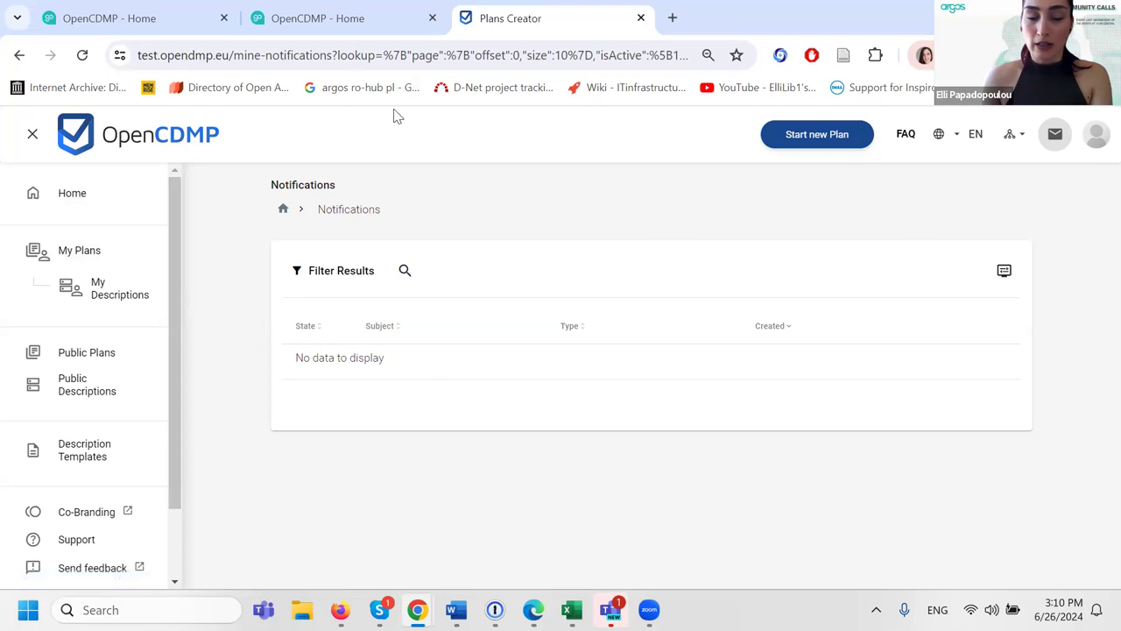
left_click(105, 208)
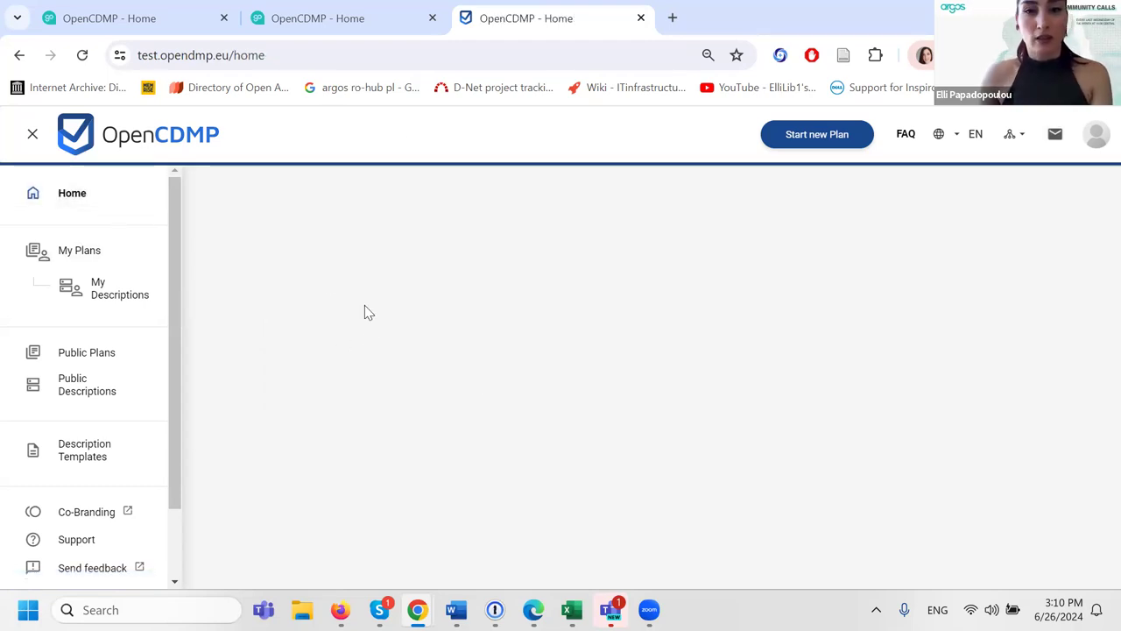
- Invite an internal user as an author of the plan "vb", choosing the user, a role and the plan sections
scroll(491, 396, "down", 3)
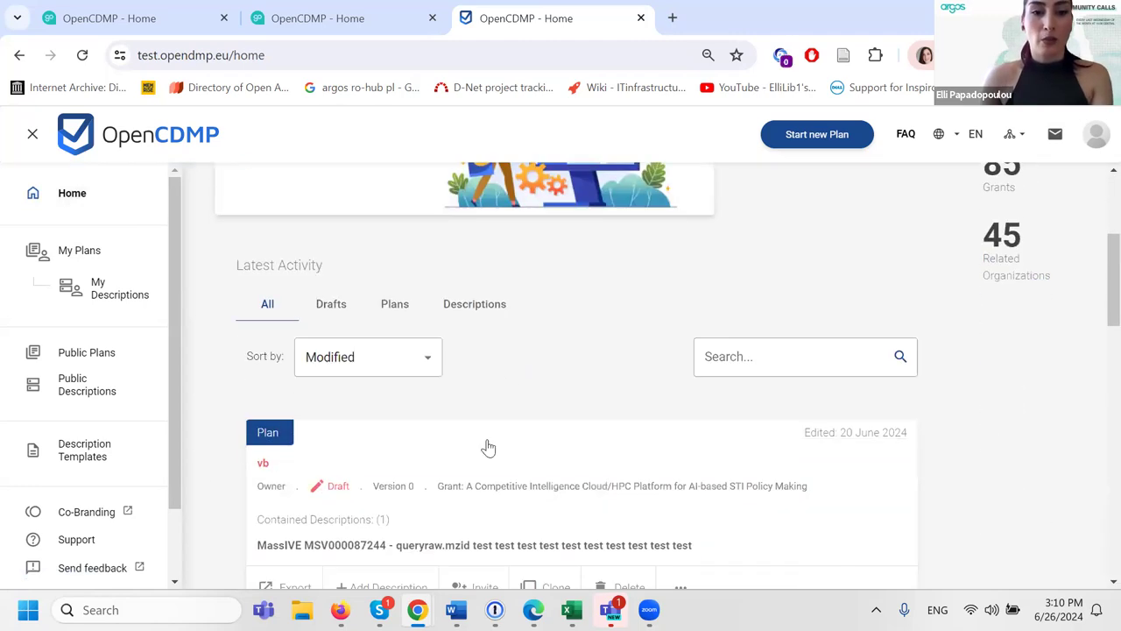
scroll(488, 412, "down", 1)
left_click(477, 500)
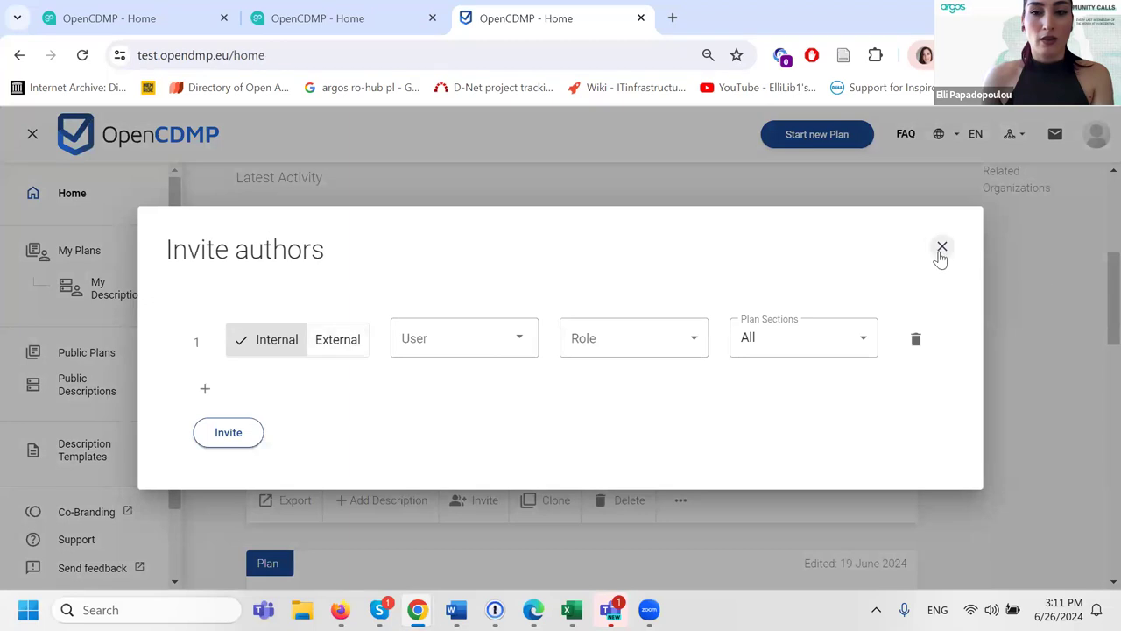
left_click(412, 338)
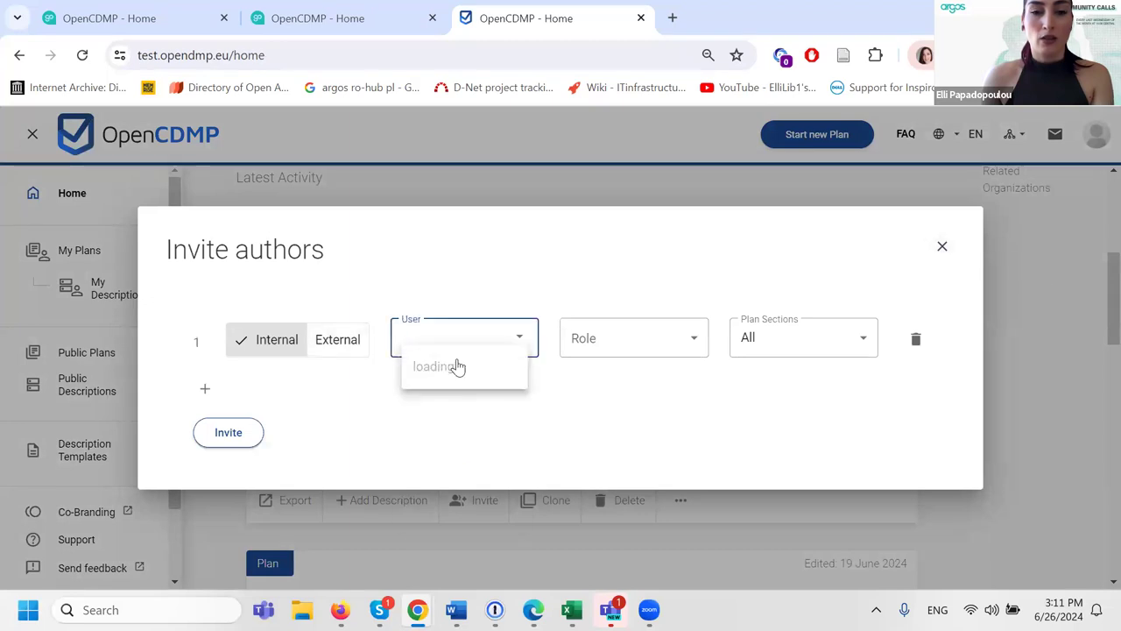
left_click(458, 370)
left_click(607, 343)
left_click(607, 381)
left_click(768, 352)
left_click(768, 383)
left_click(228, 432)
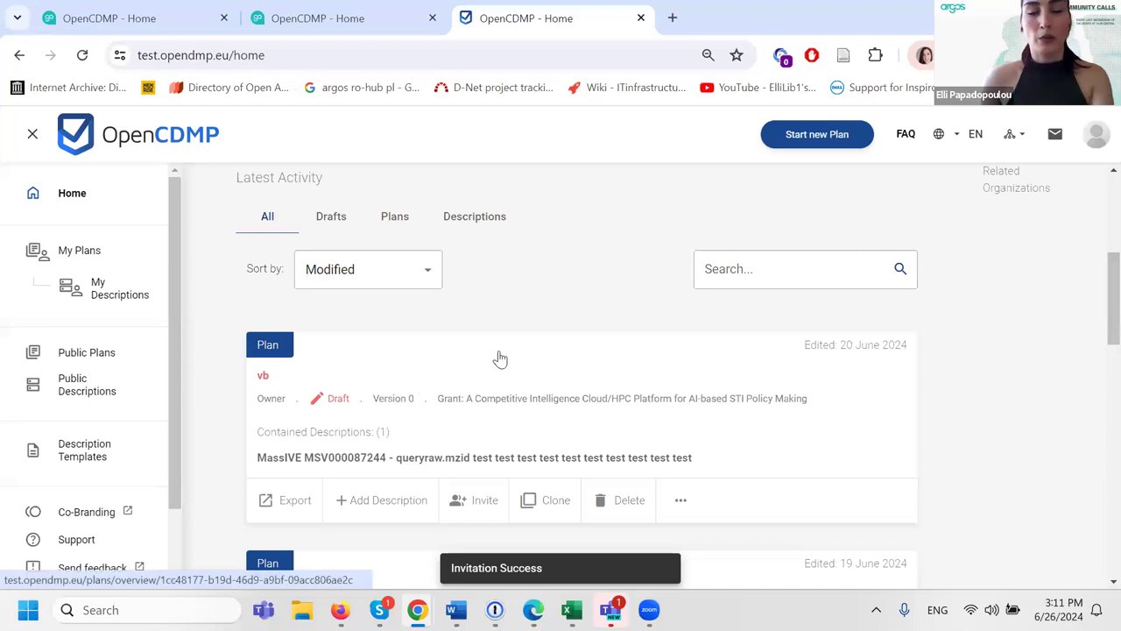
- Open "Plan 18 June New" from the list of own plans for editing
scroll(640, 200, "up", 5)
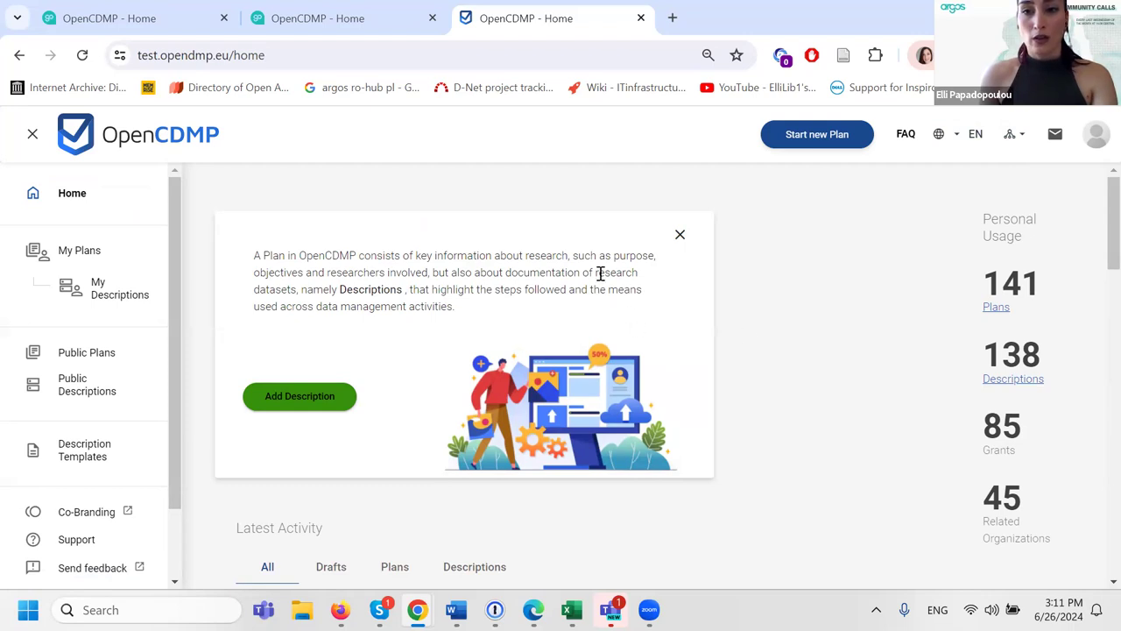
left_click(82, 207)
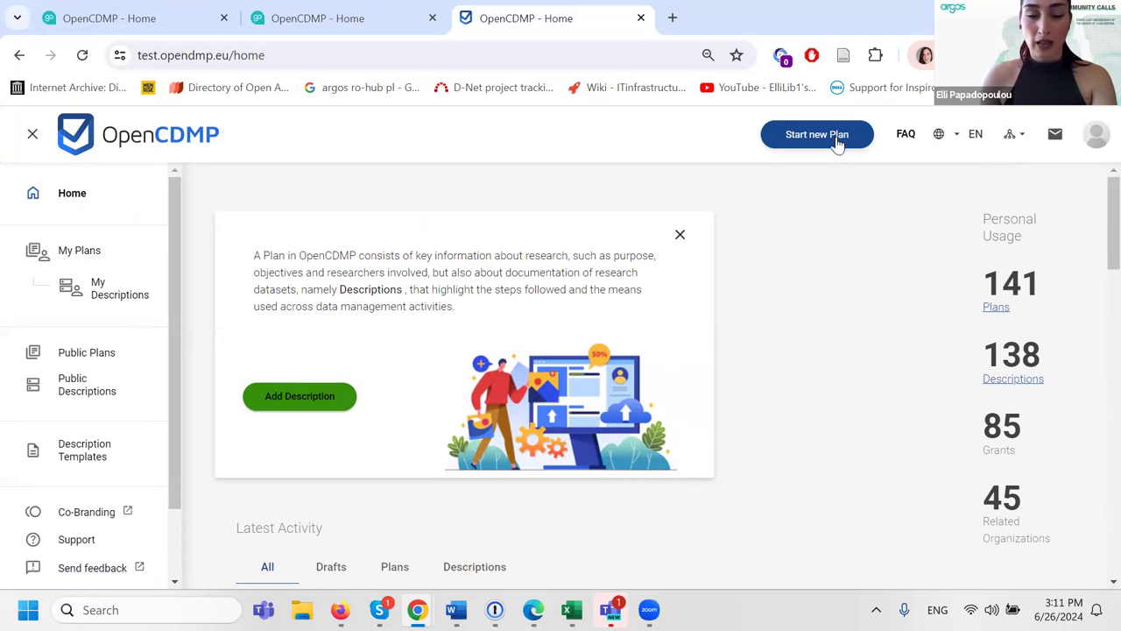
left_click(80, 251)
scroll(525, 399, "down", 3)
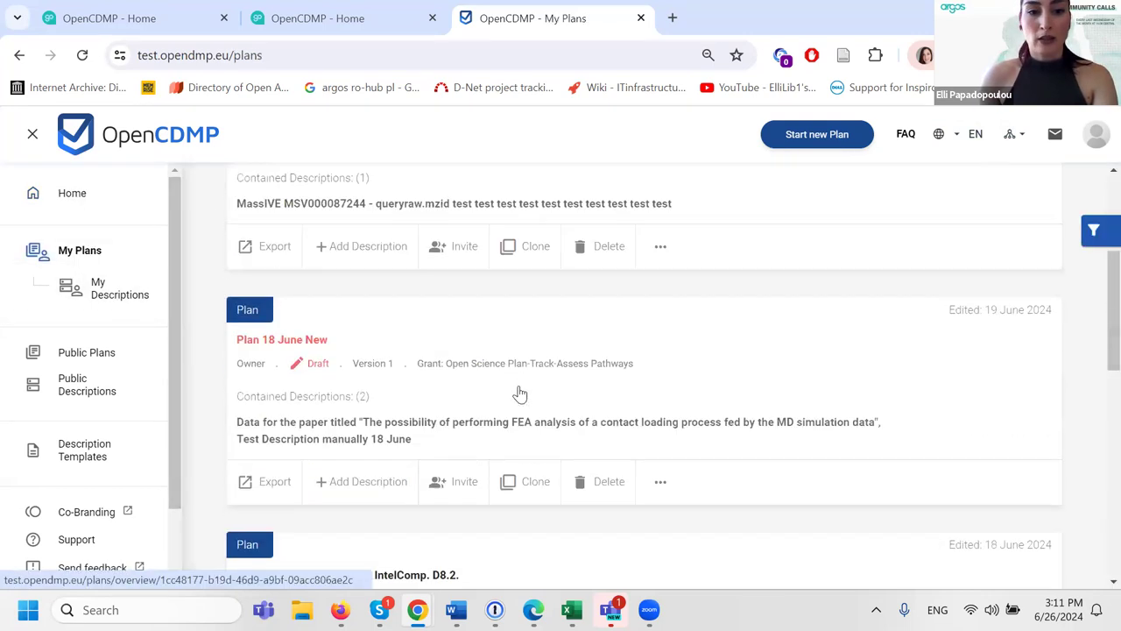
left_click(494, 333)
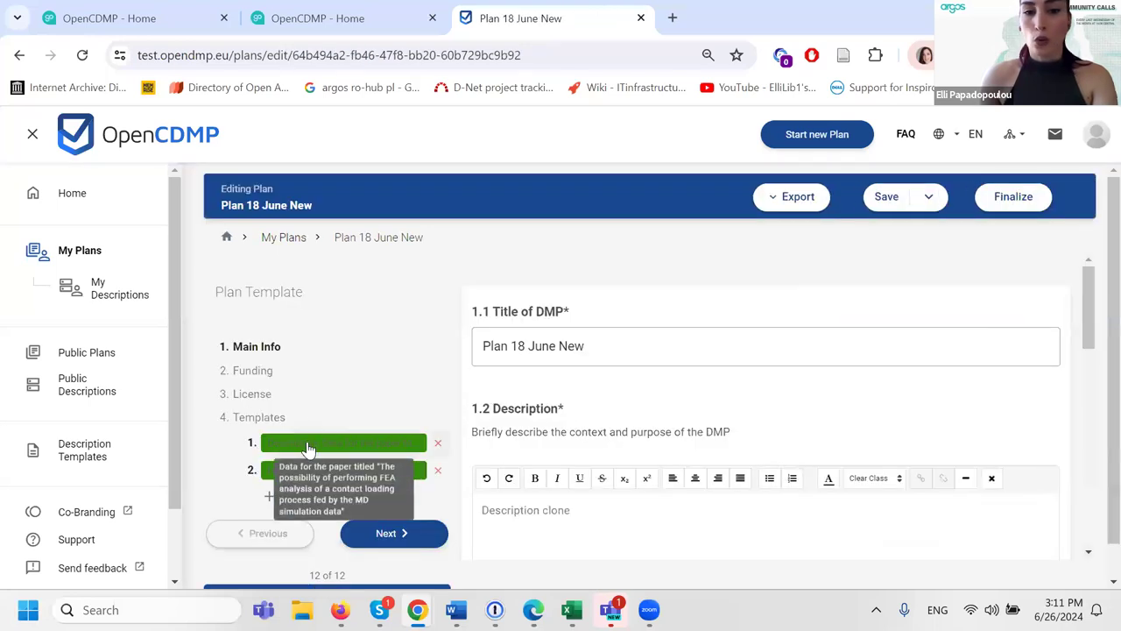
- Open the plan's first description, on the FEA analysis paper data, and go to question 1.1.2 on the data format
left_click(307, 448)
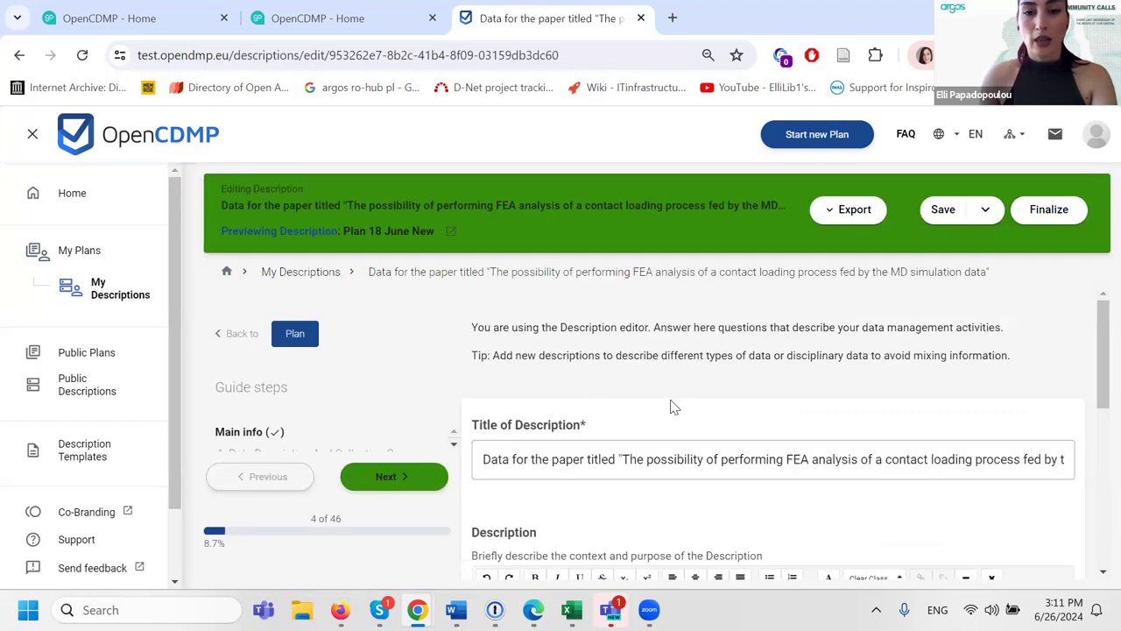
scroll(675, 412, "down", 2)
scroll(677, 421, "down", 3)
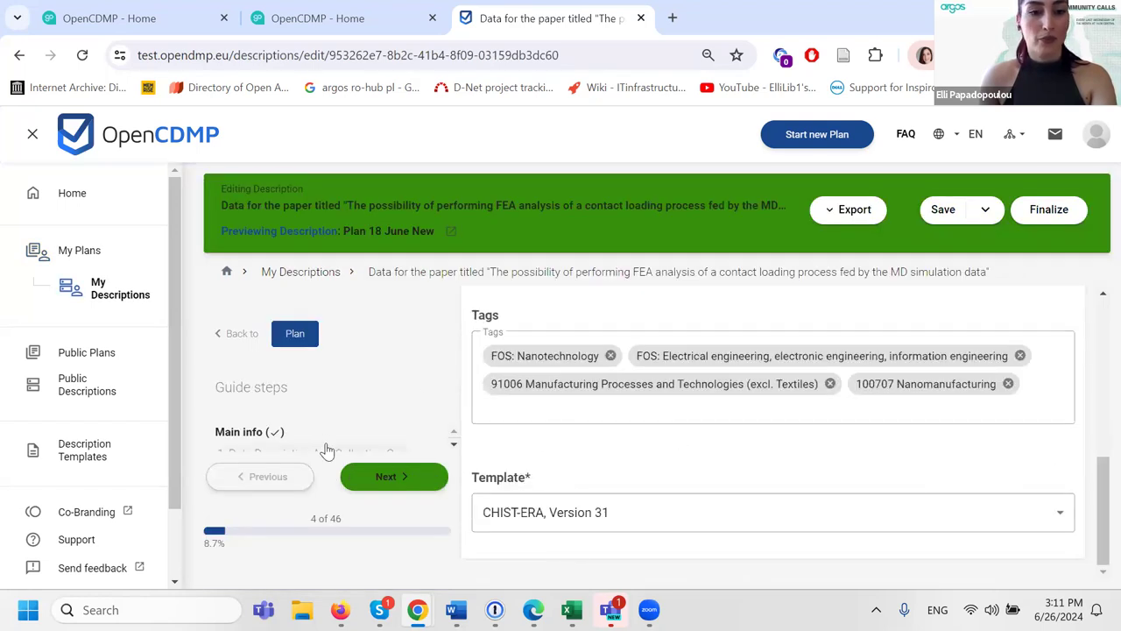
scroll(326, 429, "down", 2)
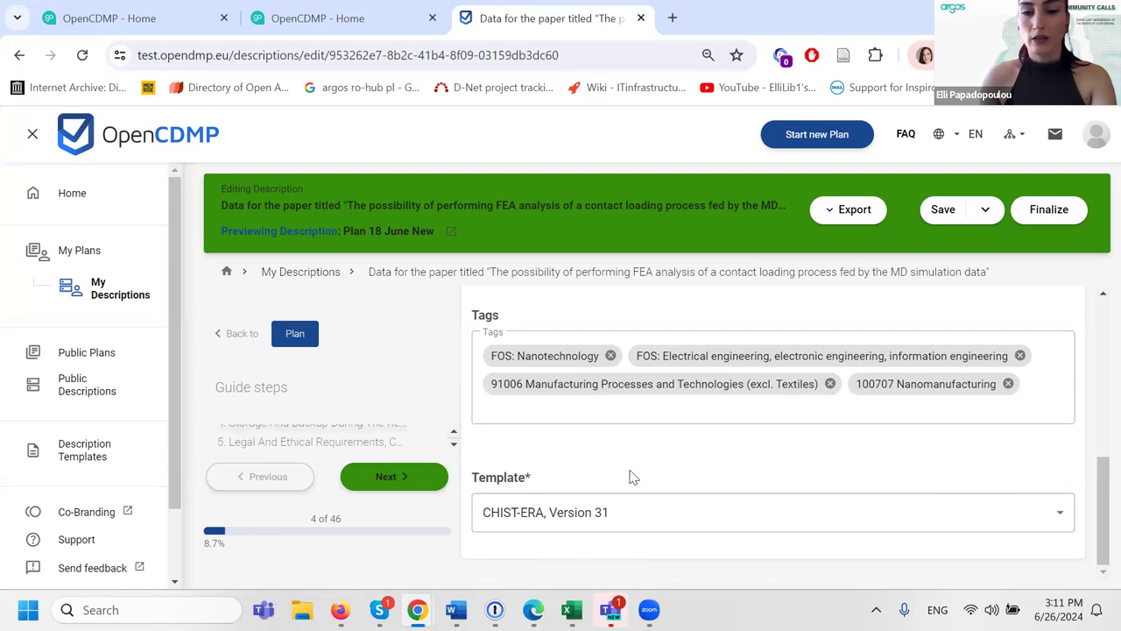
scroll(632, 478, "down", 3)
left_click_drag(562, 377, 745, 377)
left_click(745, 378)
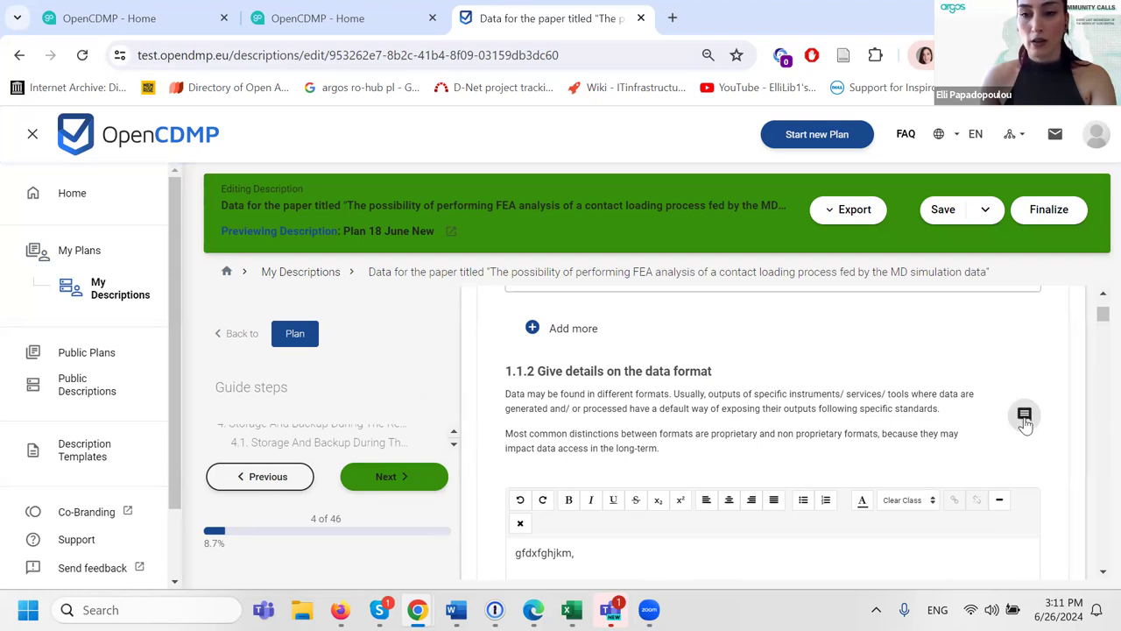
- Send the comment "Add my comment" on question 1.1.2 with its visibility set to Visible
left_click(1026, 422)
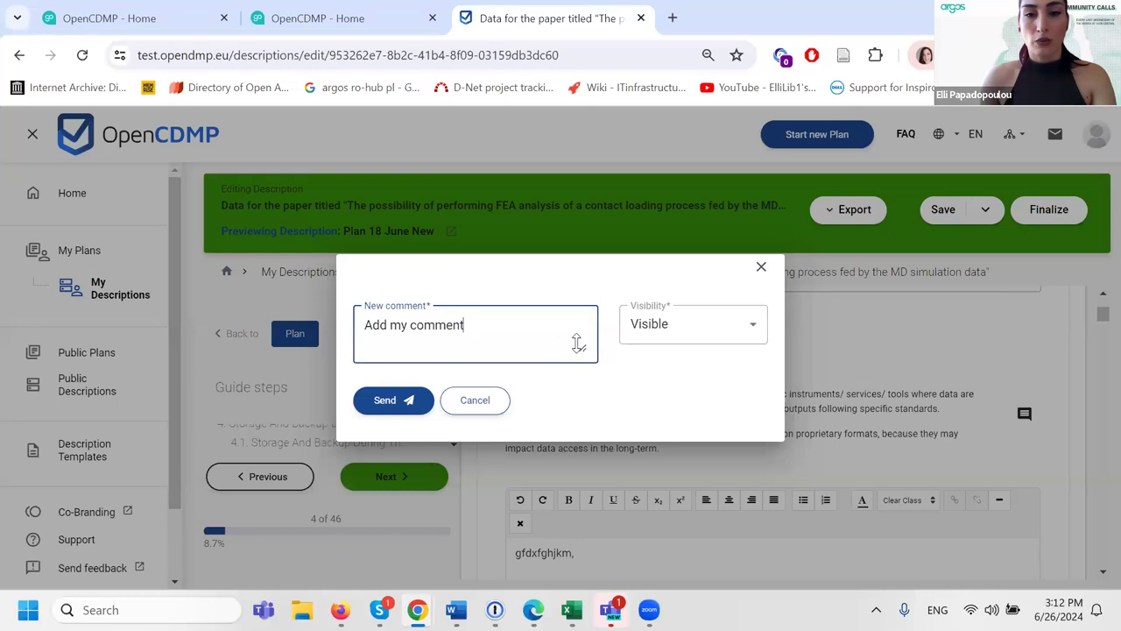
left_click(680, 333)
left_click(678, 335)
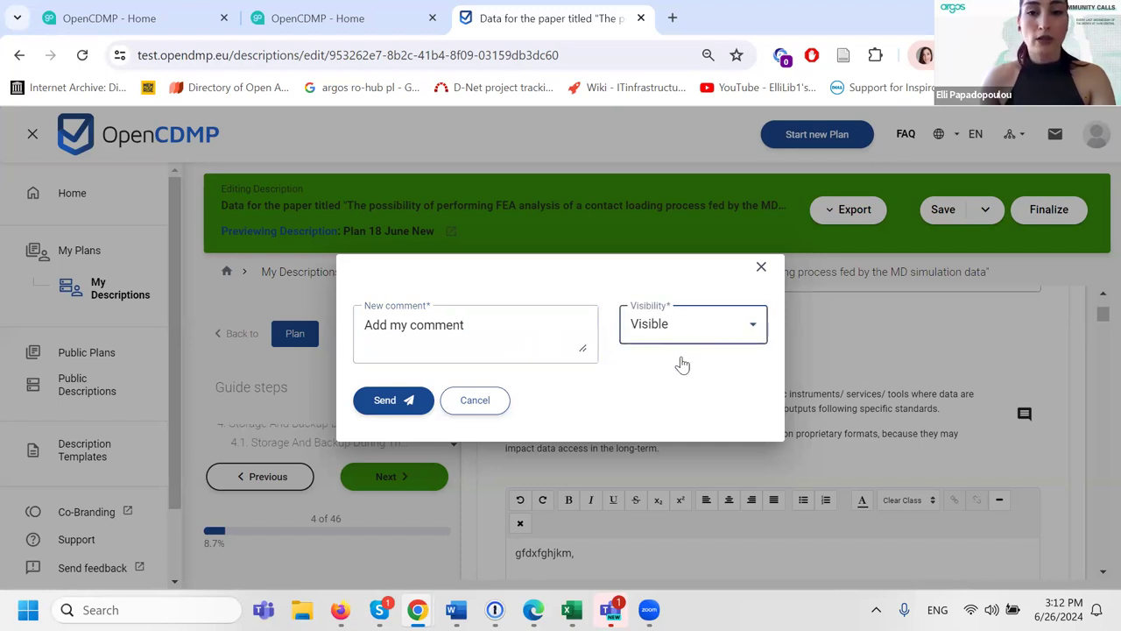
left_click(681, 366)
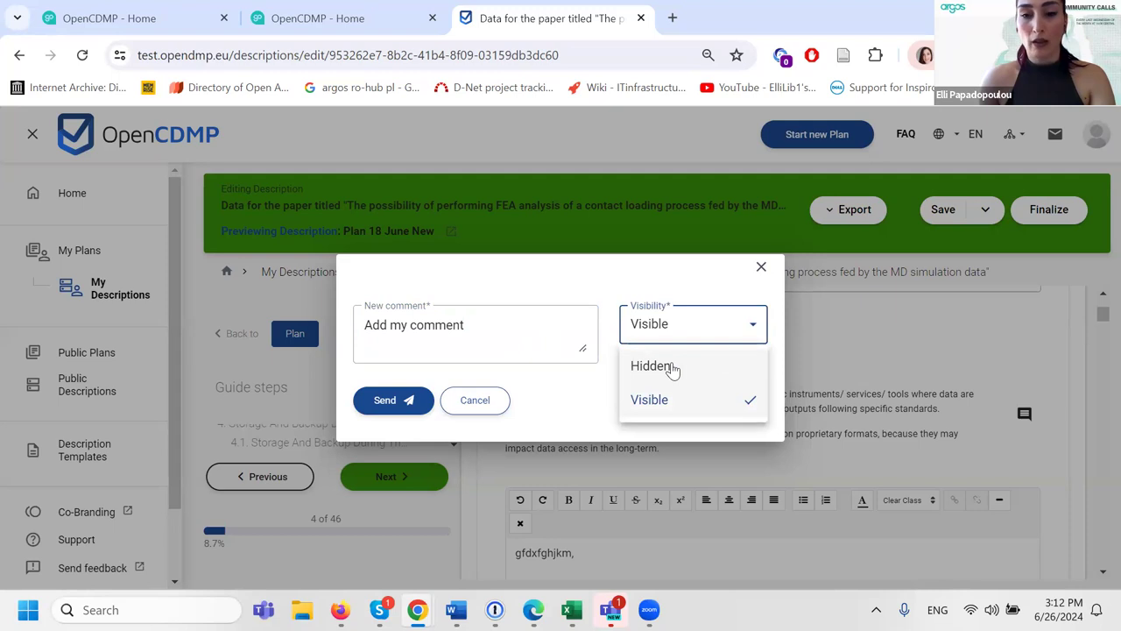
left_click(672, 368)
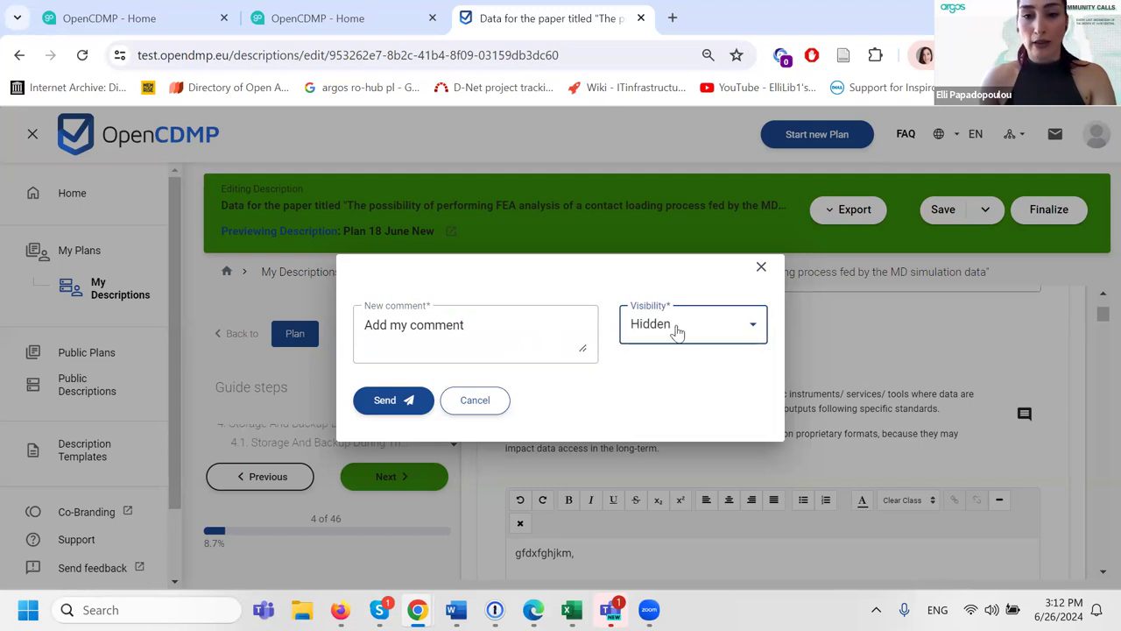
left_click(676, 331)
left_click(663, 400)
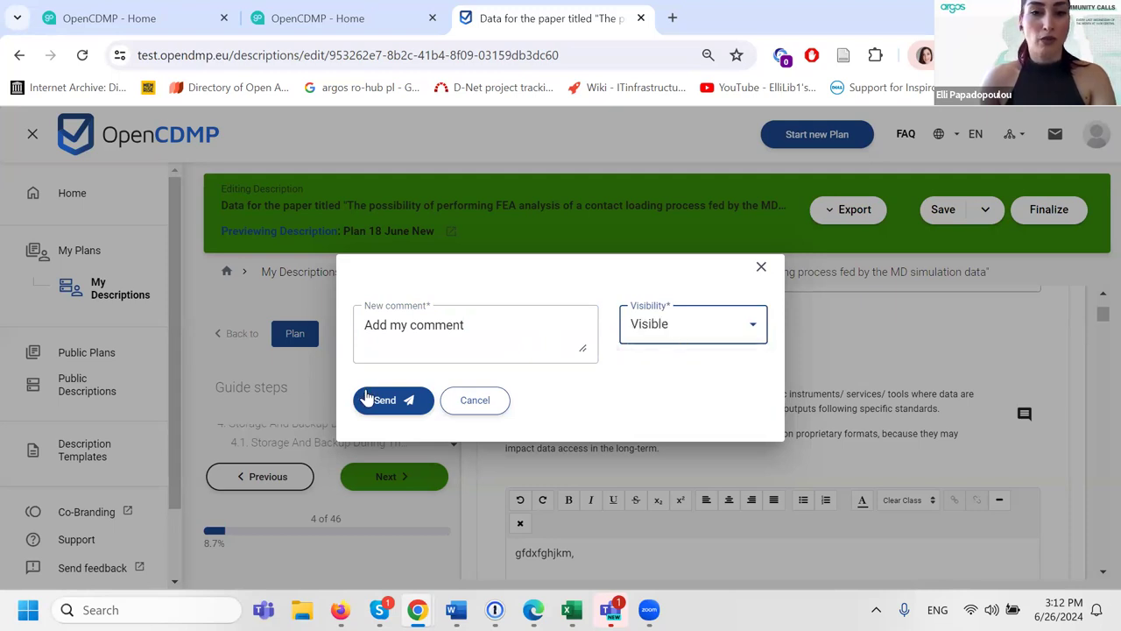
left_click(391, 401)
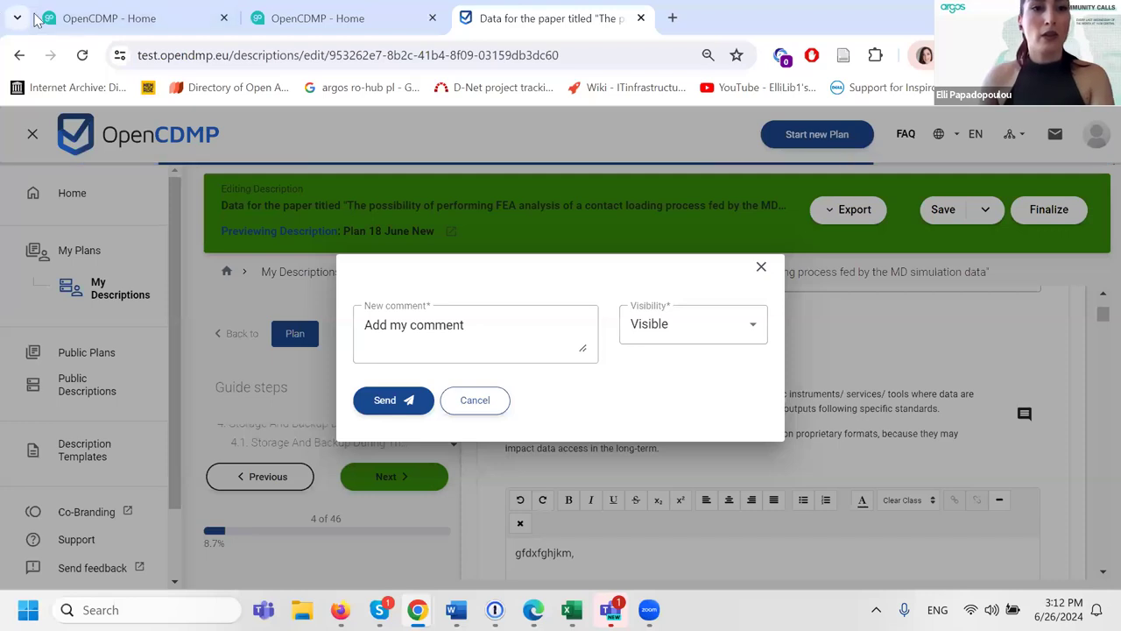
- Switch to the ARGOS test site and open the plan "Test" from the list of own plans
left_click(131, 19)
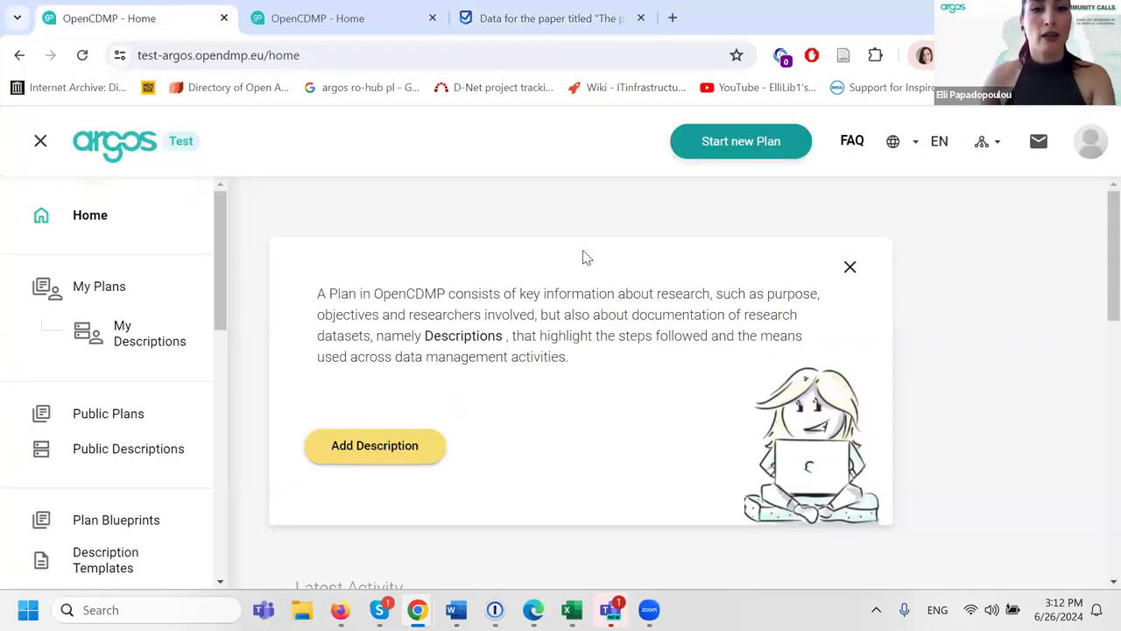
left_click(758, 149)
left_click(138, 294)
left_click(534, 431)
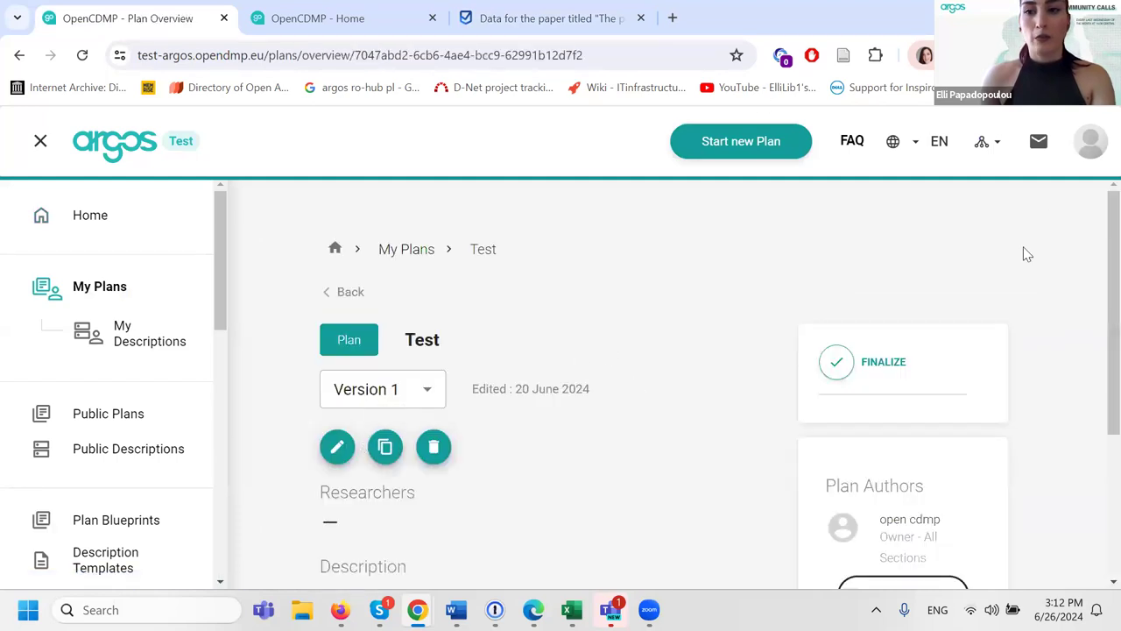
- Set the browser zoom to 75% and open the plan "Test" for editing
left_click(1101, 54)
left_click(984, 410)
left_click(984, 410)
left_click(984, 410)
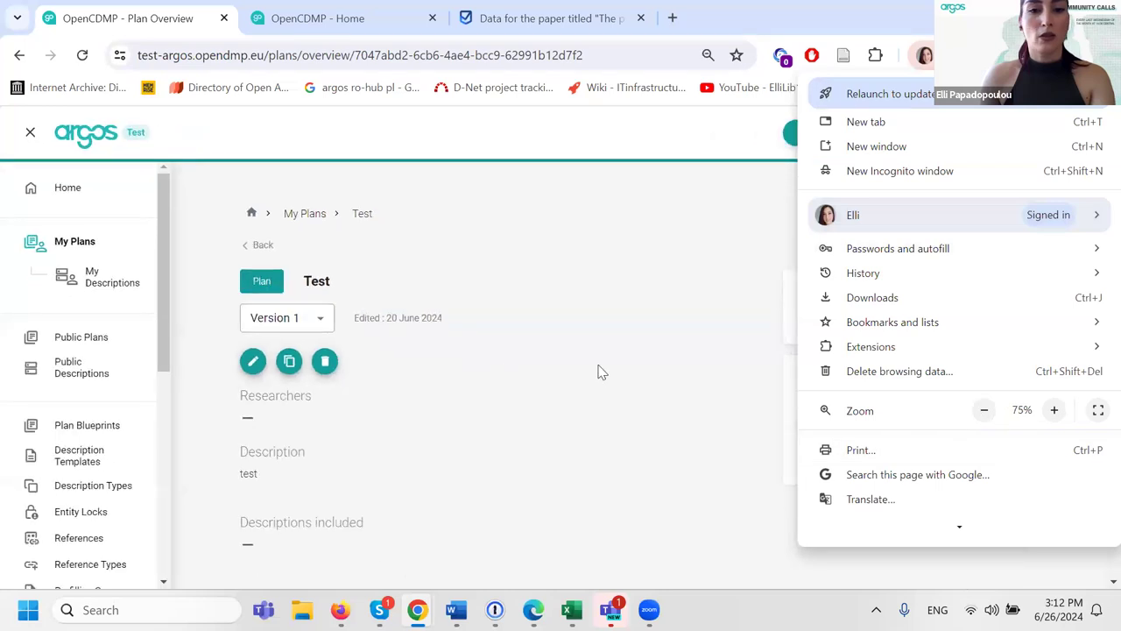
left_click(598, 372)
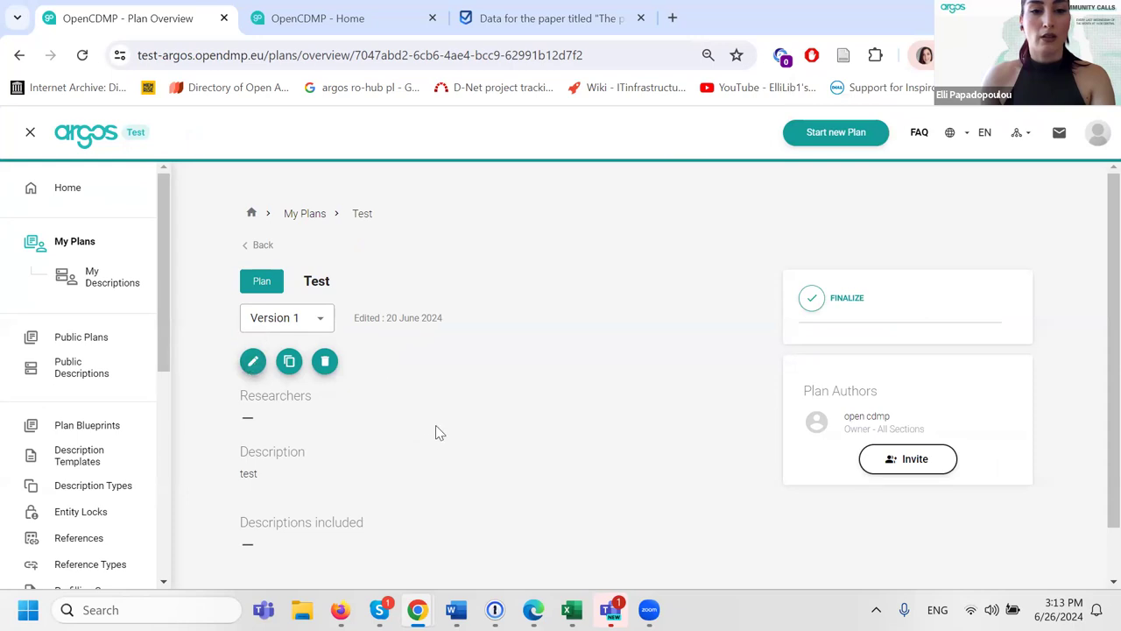
left_click(252, 361)
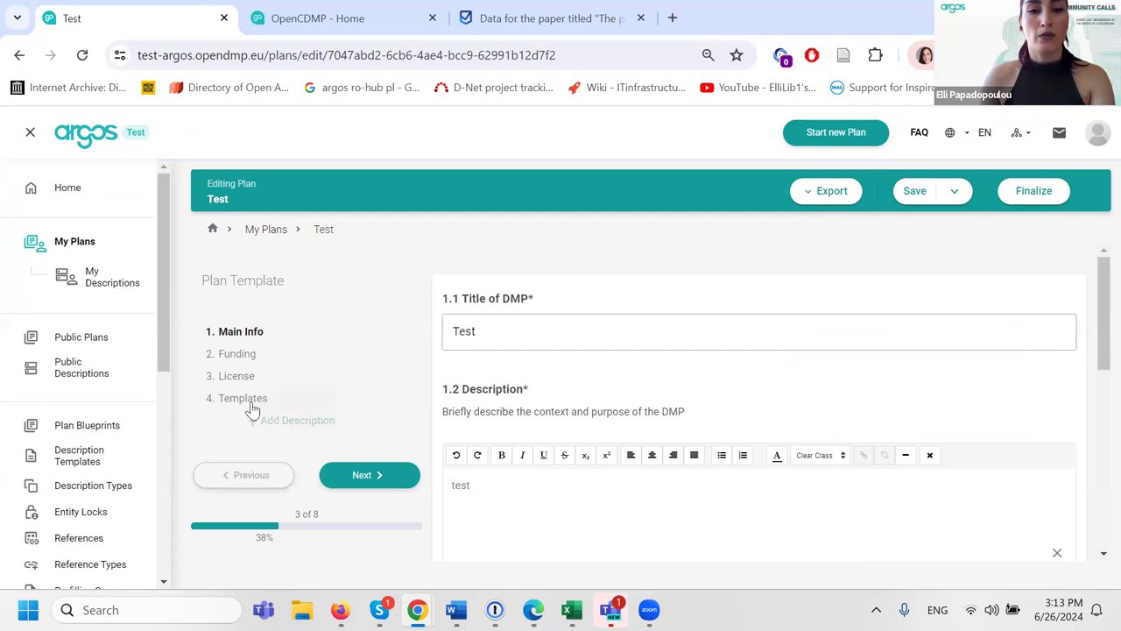
- Save the plan "Test" and advance through its sections to Templates
left_click(912, 193)
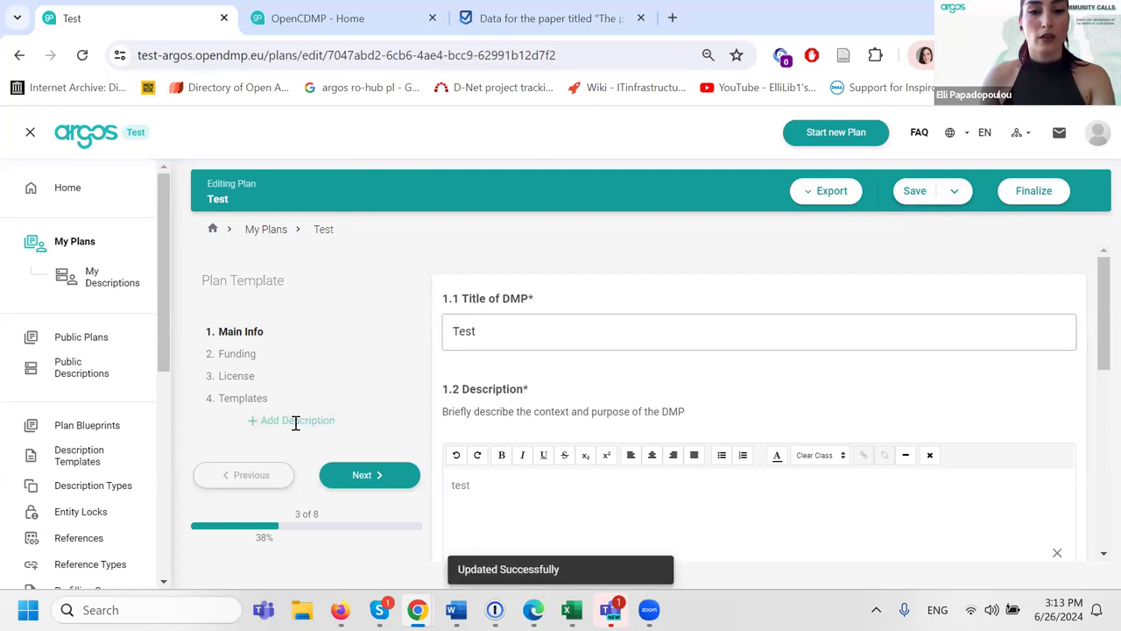
left_click(345, 474)
left_click(344, 474)
left_click(345, 474)
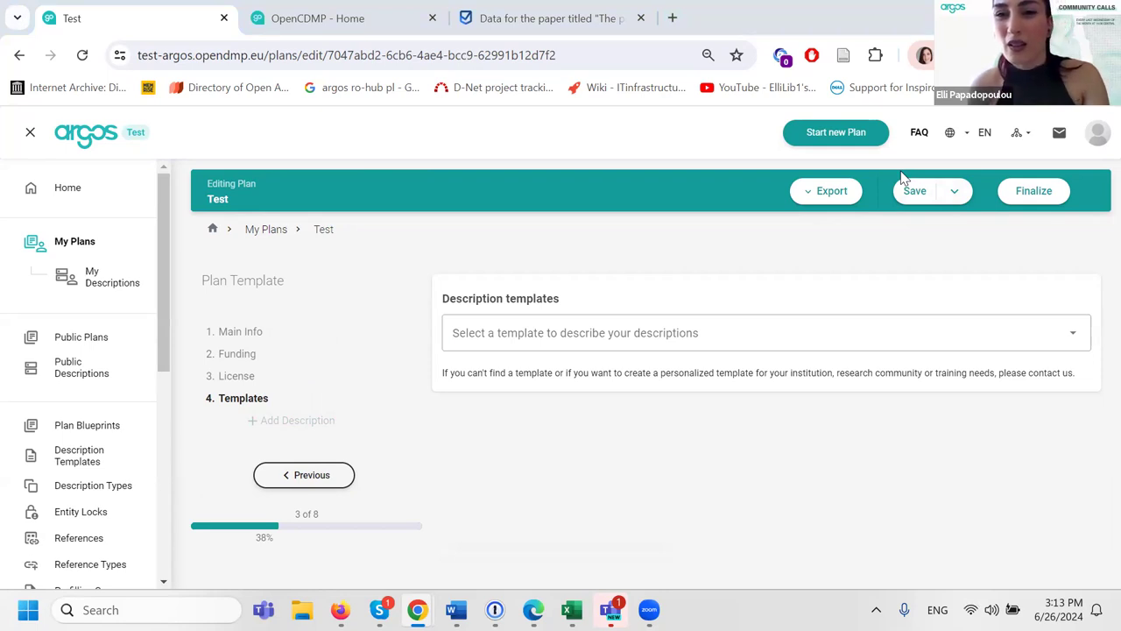
- Switch back to the OpenCDMP description's comments and send the reply "reply to the comment" under "Add my comment"
left_click(530, 19)
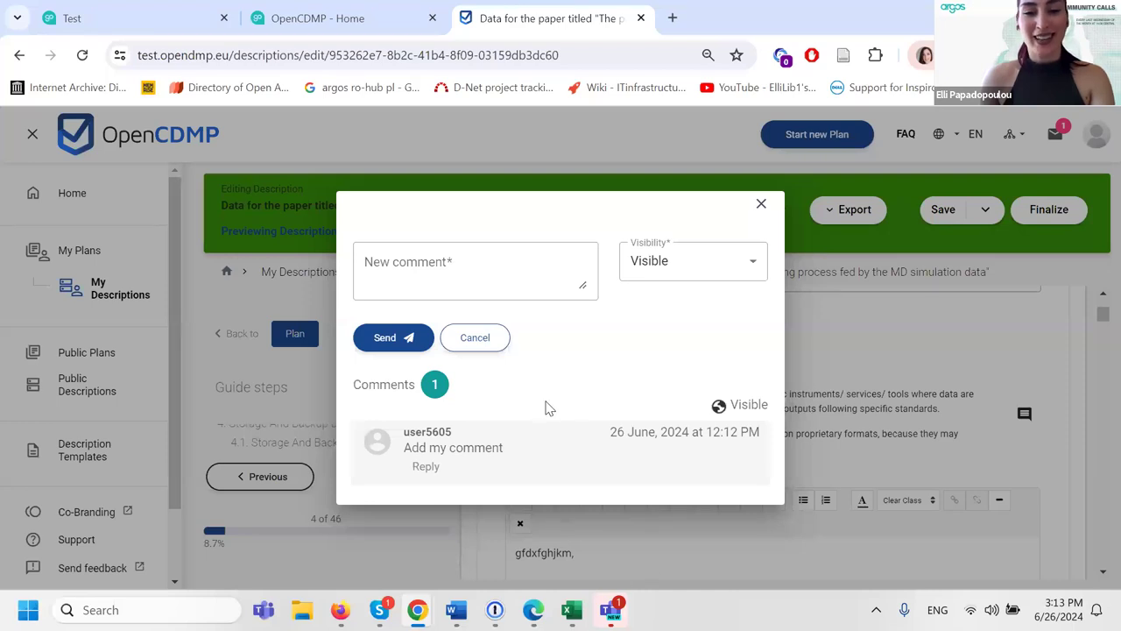
triple_click(503, 451)
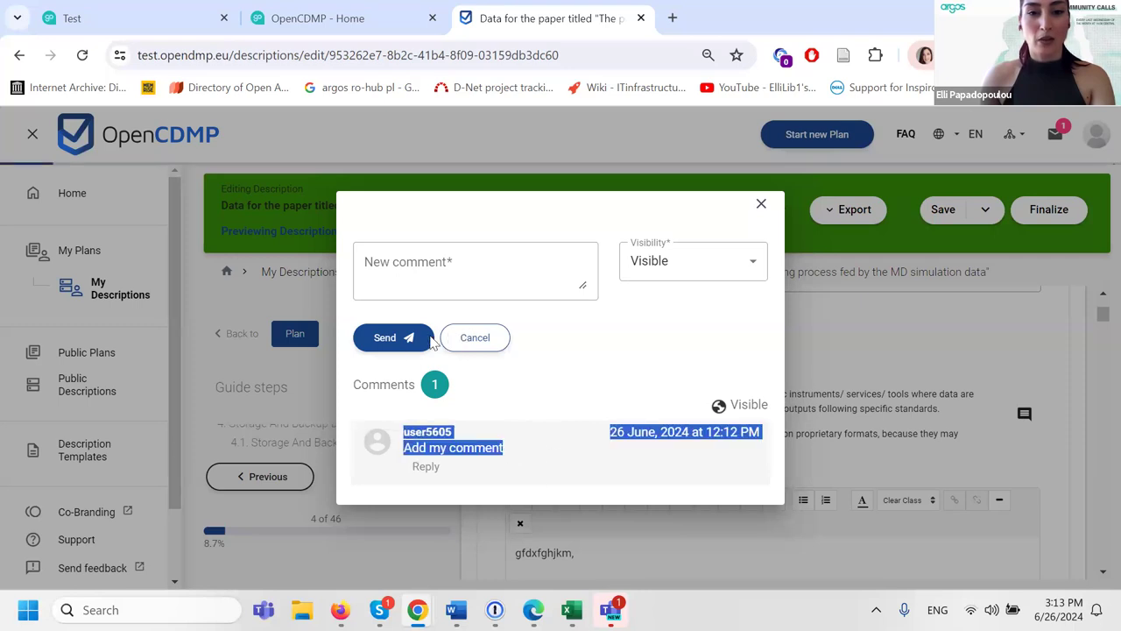
left_click(436, 467)
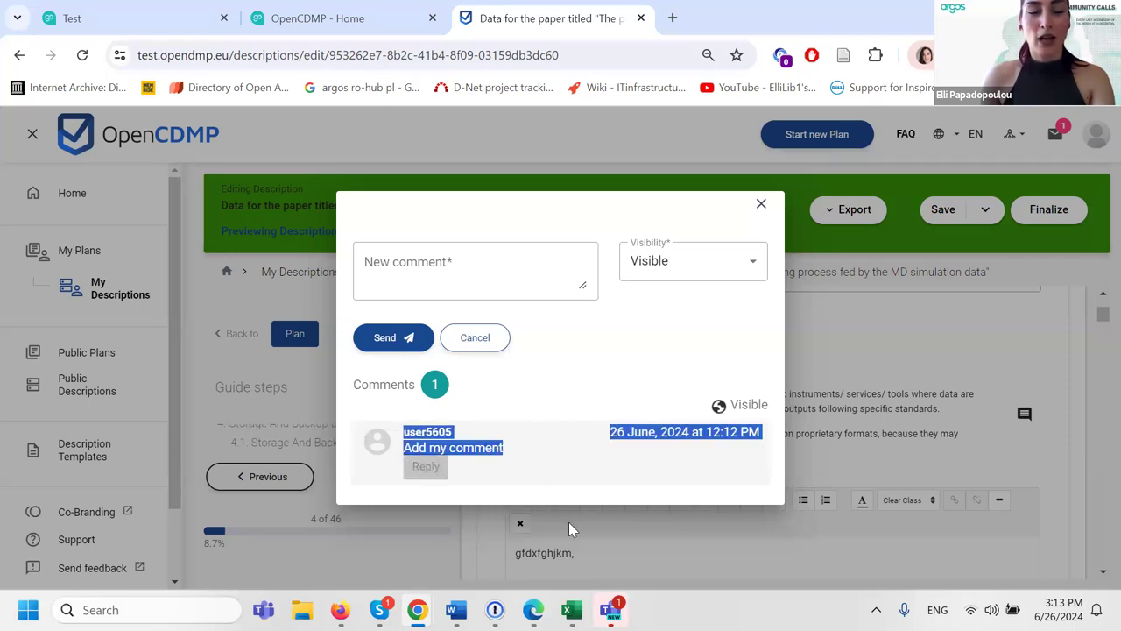
left_click(528, 493)
type("repl")
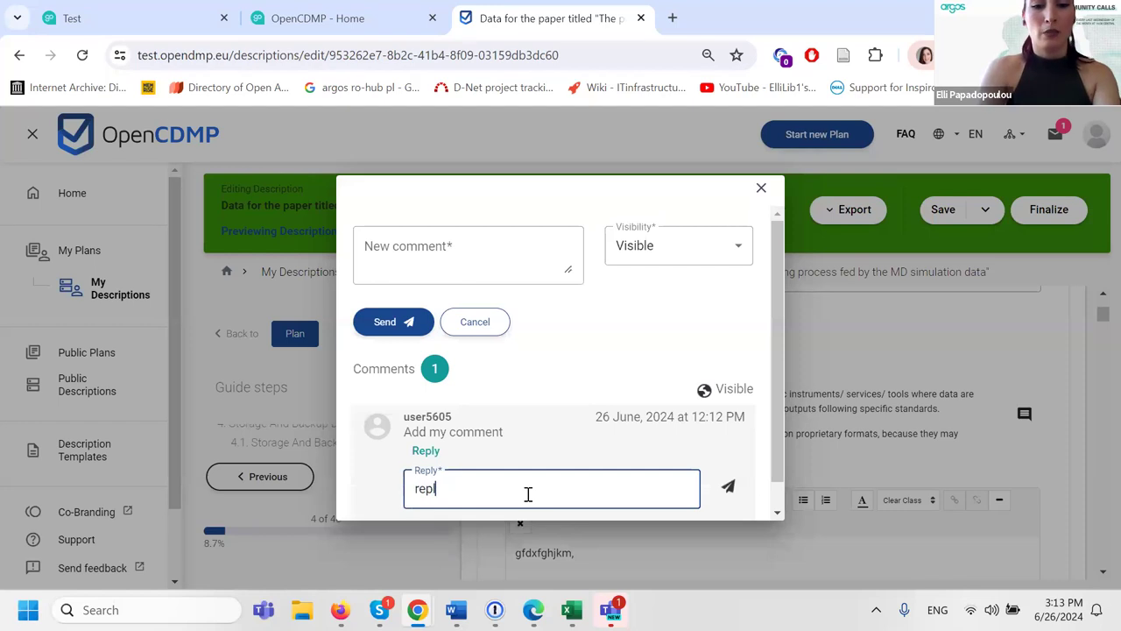
type("y to the comment")
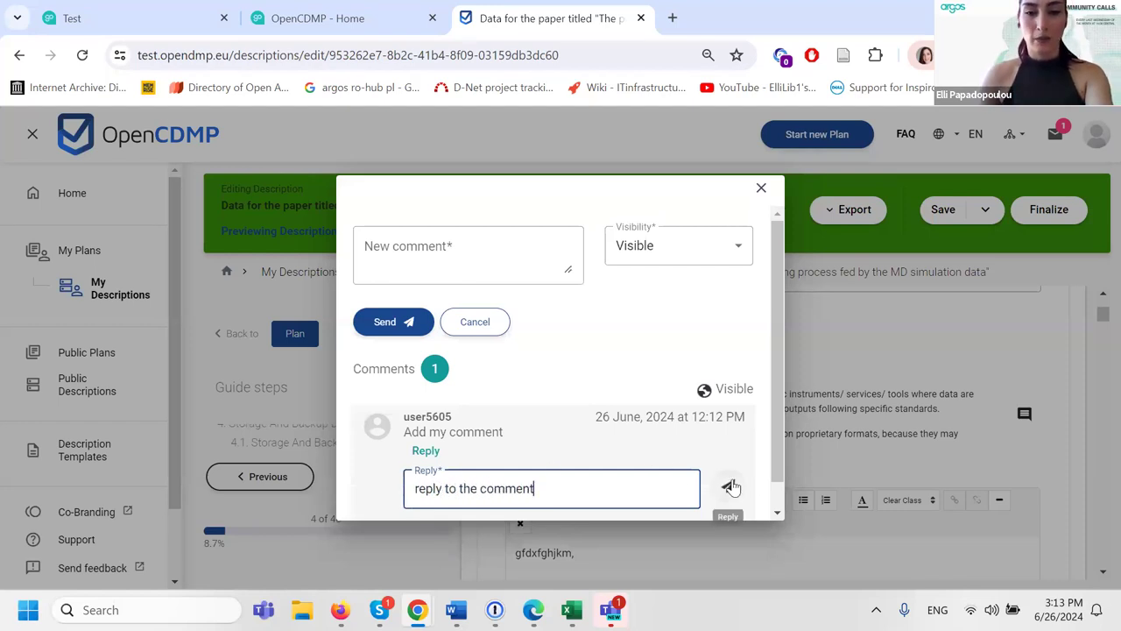
left_click(728, 487)
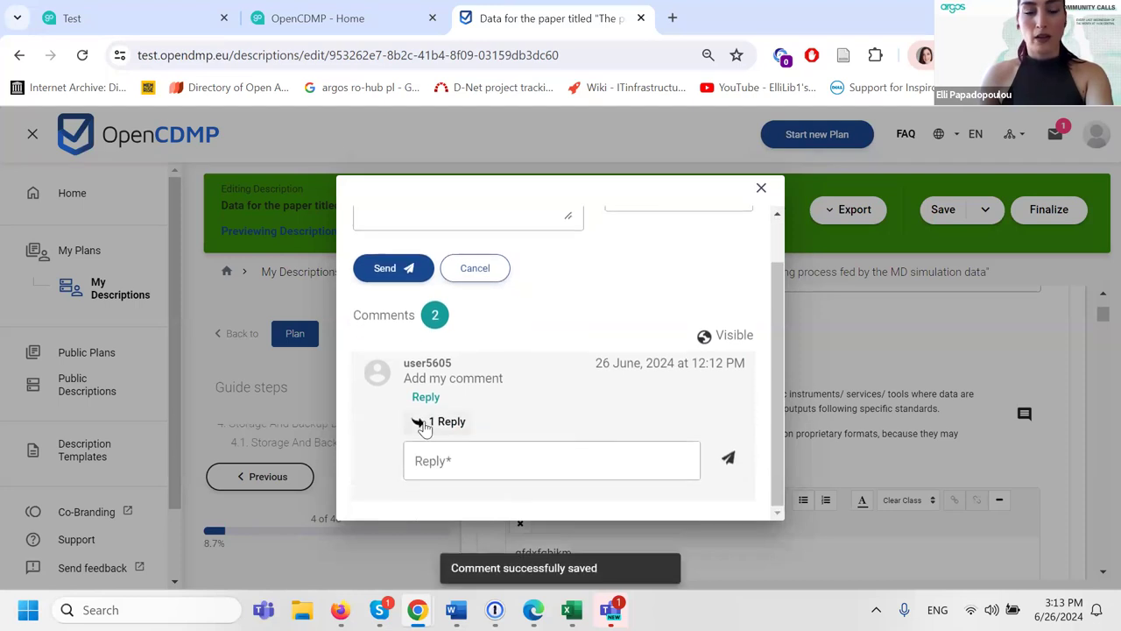
- Expand the replies under "Add my comment" and send a further reply reading "discuss"
left_click(442, 422)
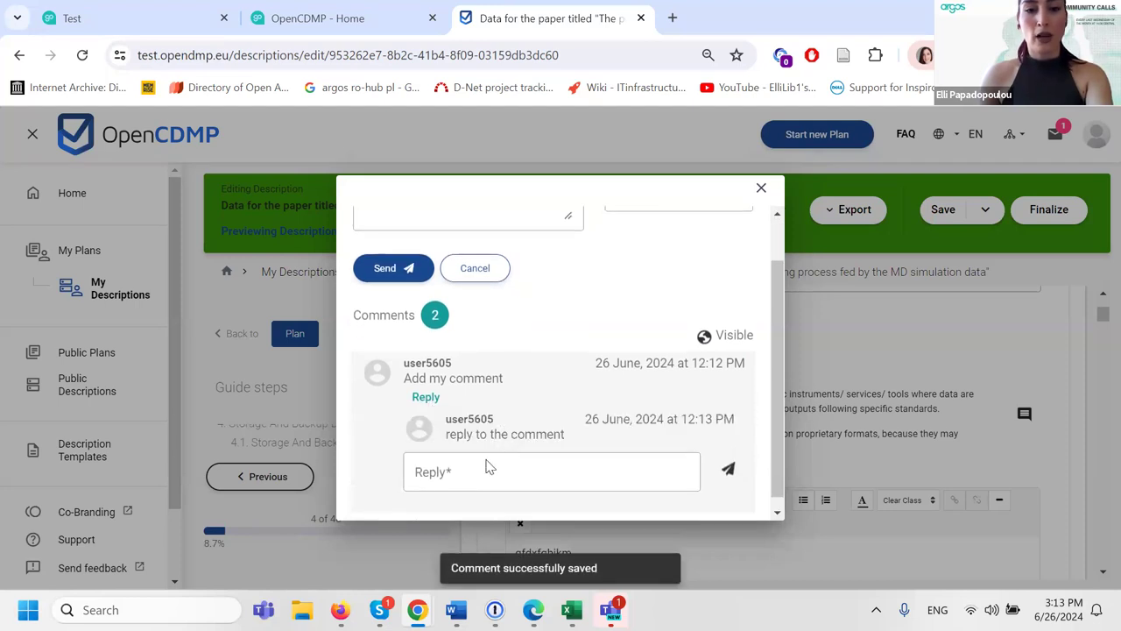
left_click(425, 471)
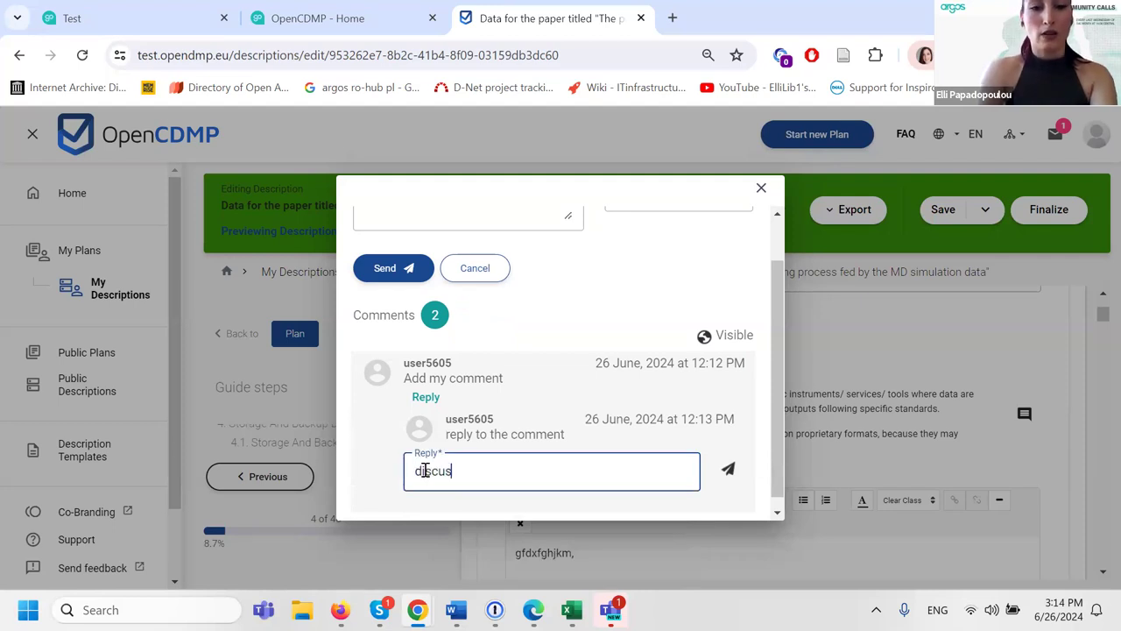
type("discuss")
left_click(727, 469)
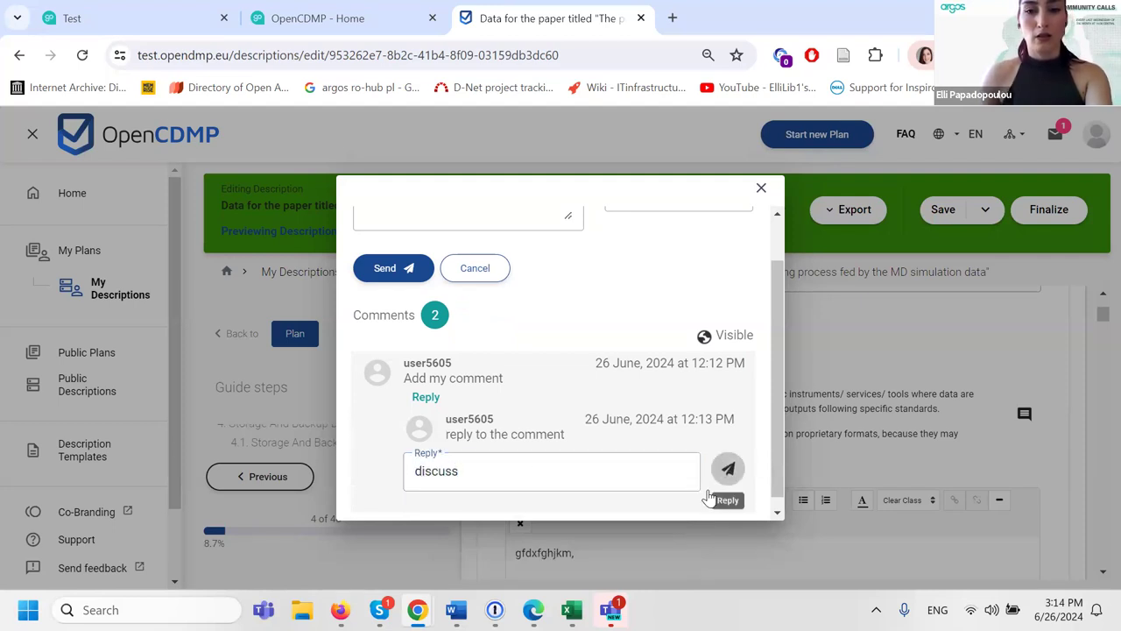
- Send a new comment "my own comment" with its visibility set to Hidden, review the comment thread and close it
scroll(604, 394, "up", 1)
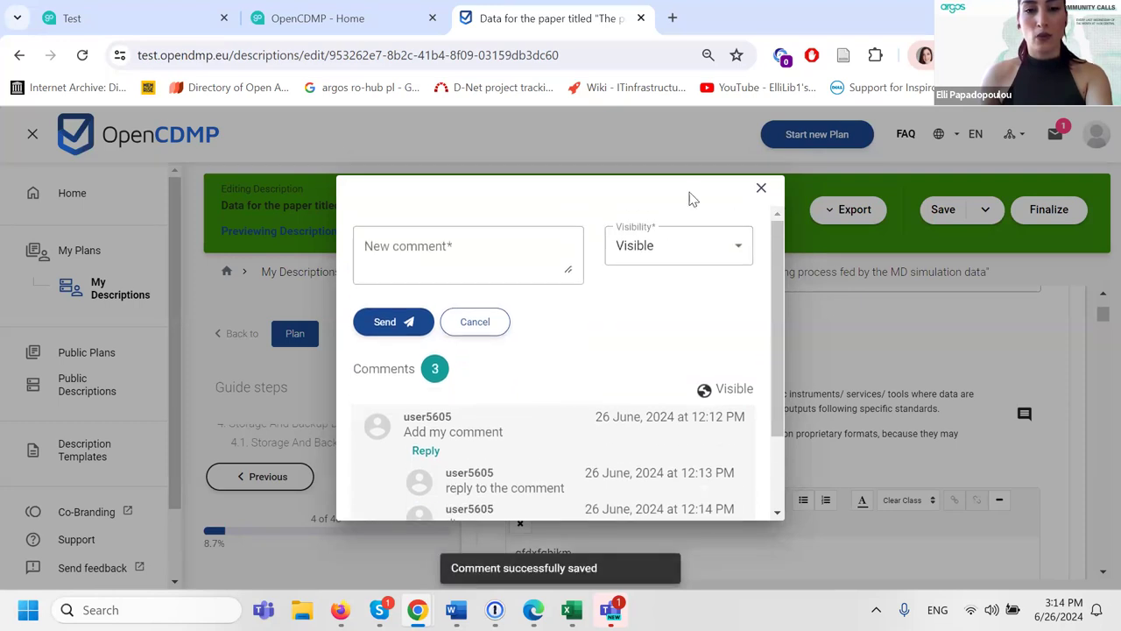
left_click(664, 262)
left_click(643, 291)
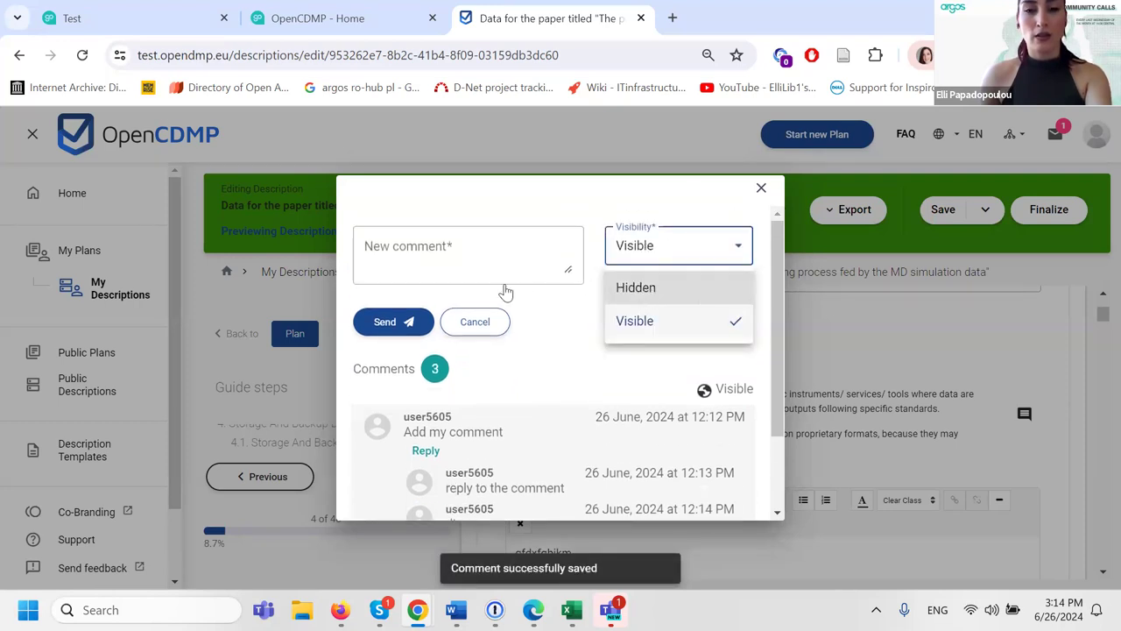
left_click(442, 248)
type("my ow")
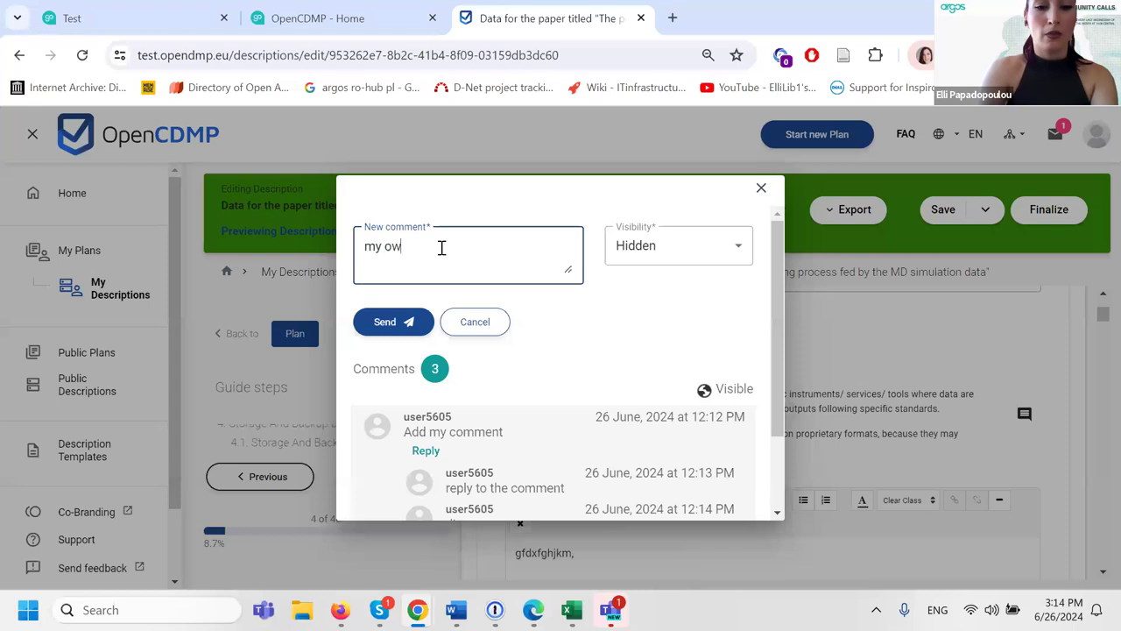
type("n comment")
left_click(388, 318)
scroll(582, 354, "down", 1)
scroll(592, 351, "down", 2)
scroll(592, 351, "up", 3)
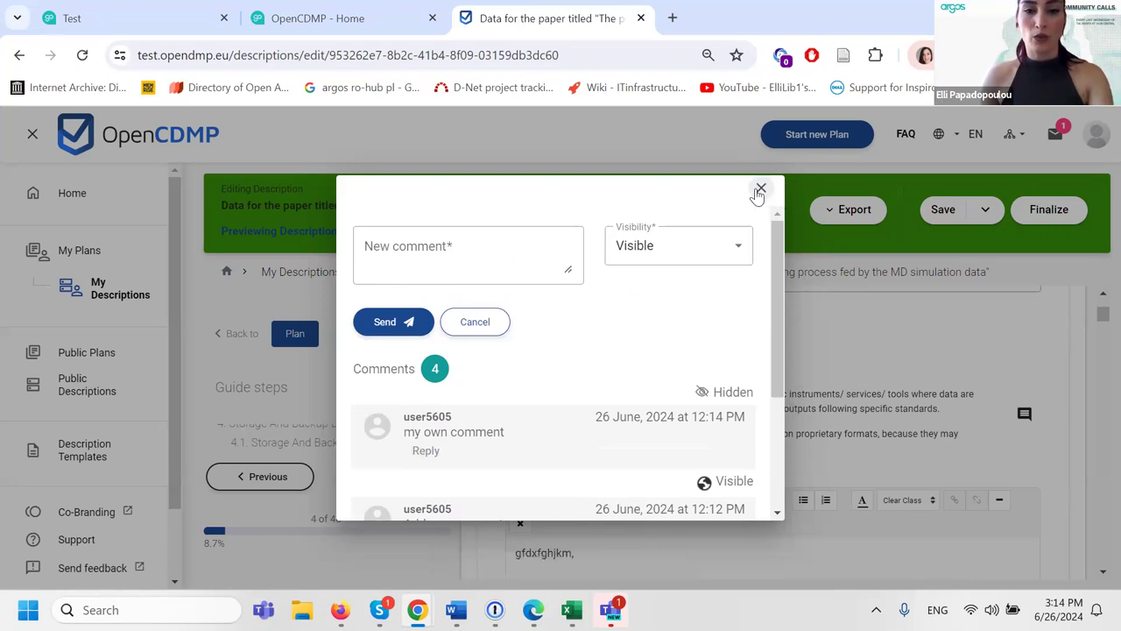
left_click(760, 189)
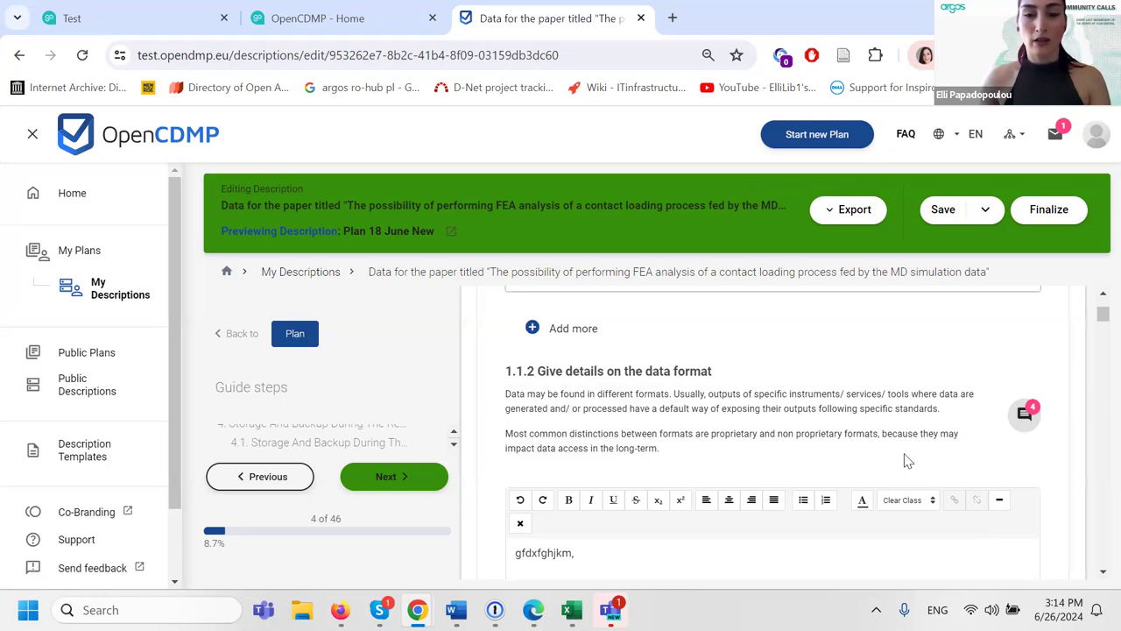
- Reopen and close the comments on question 1.1.2, and look back at question 1.1.1 on the kind of data
left_click(1025, 417)
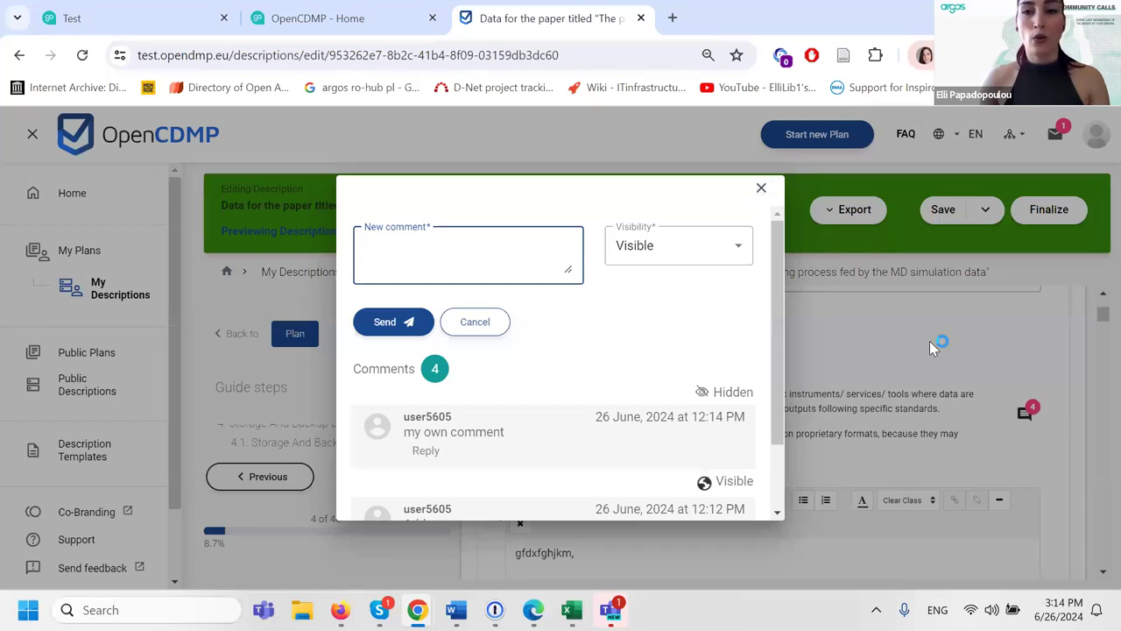
left_click(1033, 410)
left_click(1019, 415)
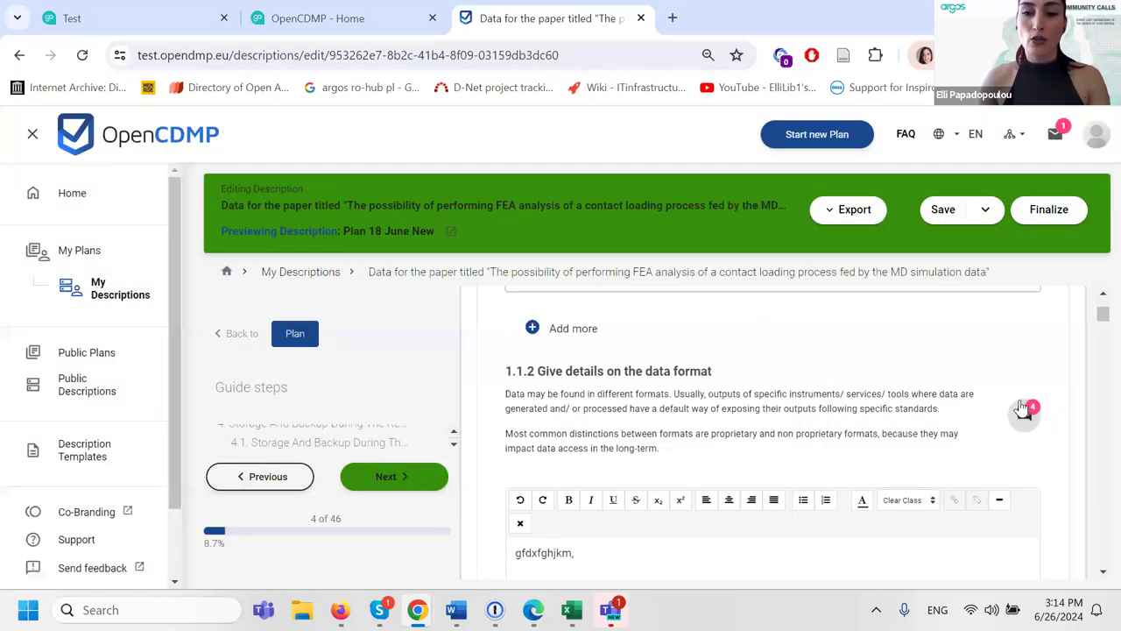
scroll(1026, 421, "up", 1)
scroll(1026, 421, "down", 1)
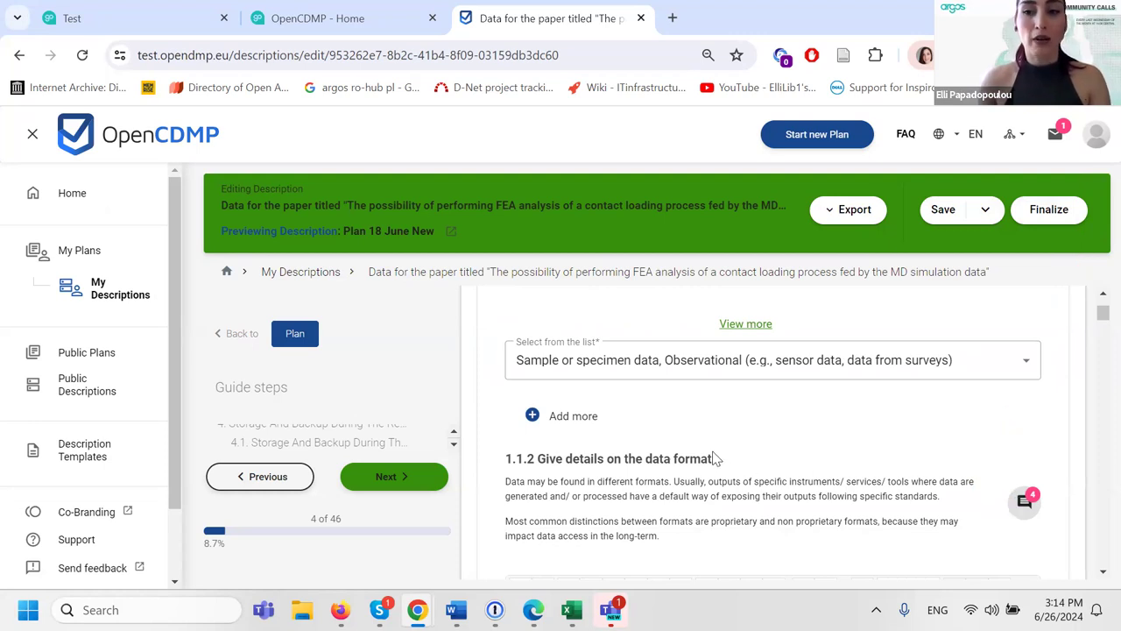
scroll(714, 458, "up", 2)
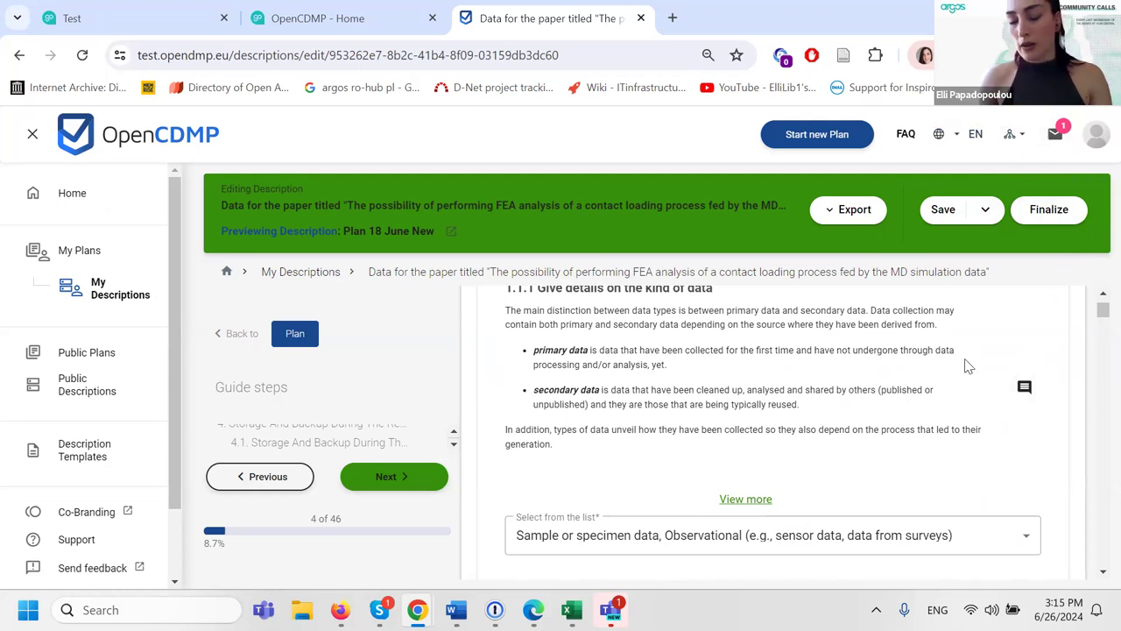
- Show all notifications and open the "OpenCDMP - Plan Modified" notification
left_click(1056, 139)
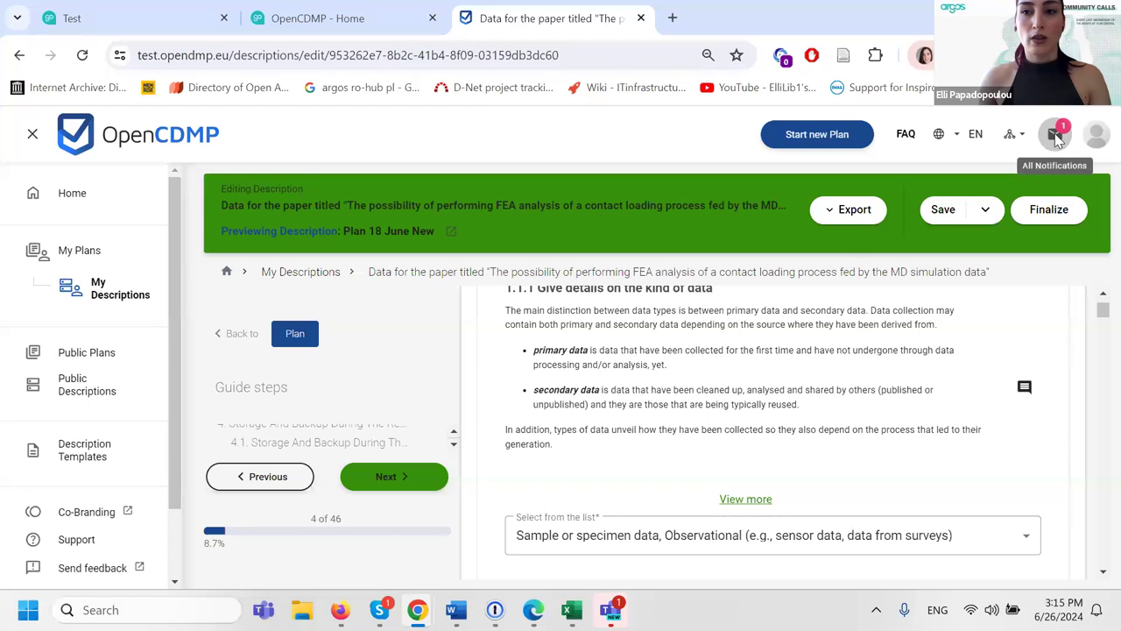
left_click(1055, 139)
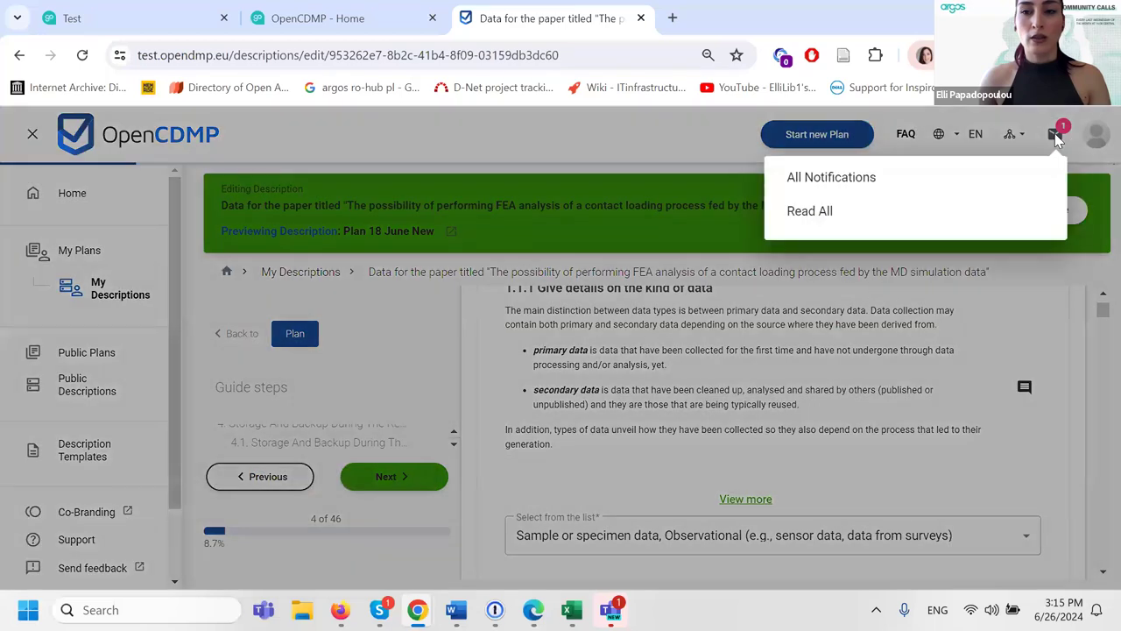
left_click(853, 178)
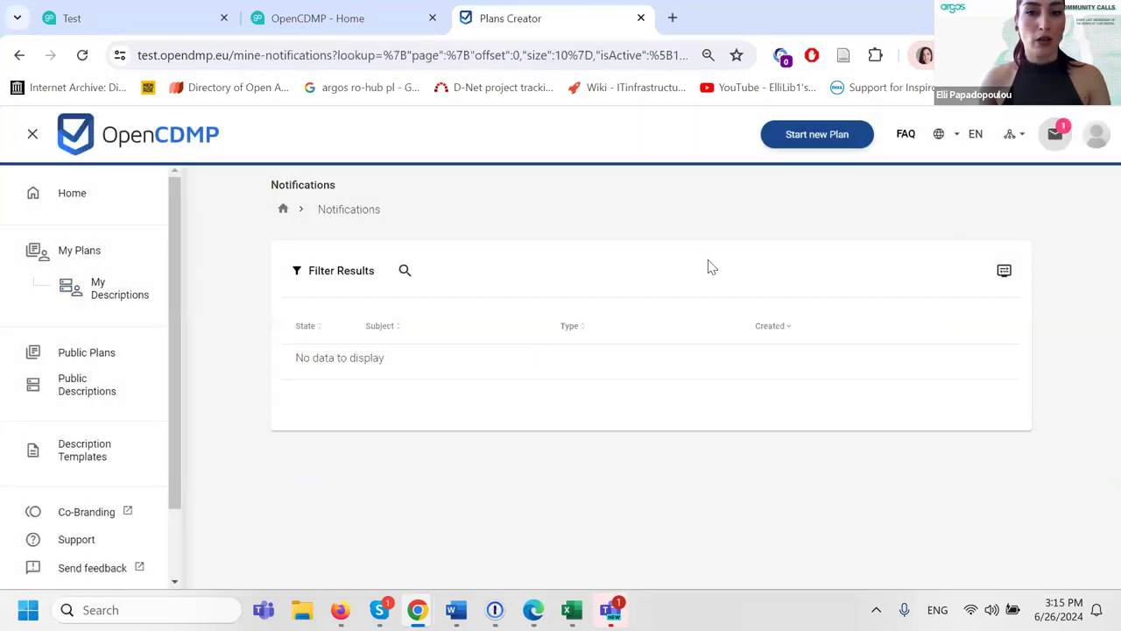
left_click(1055, 133)
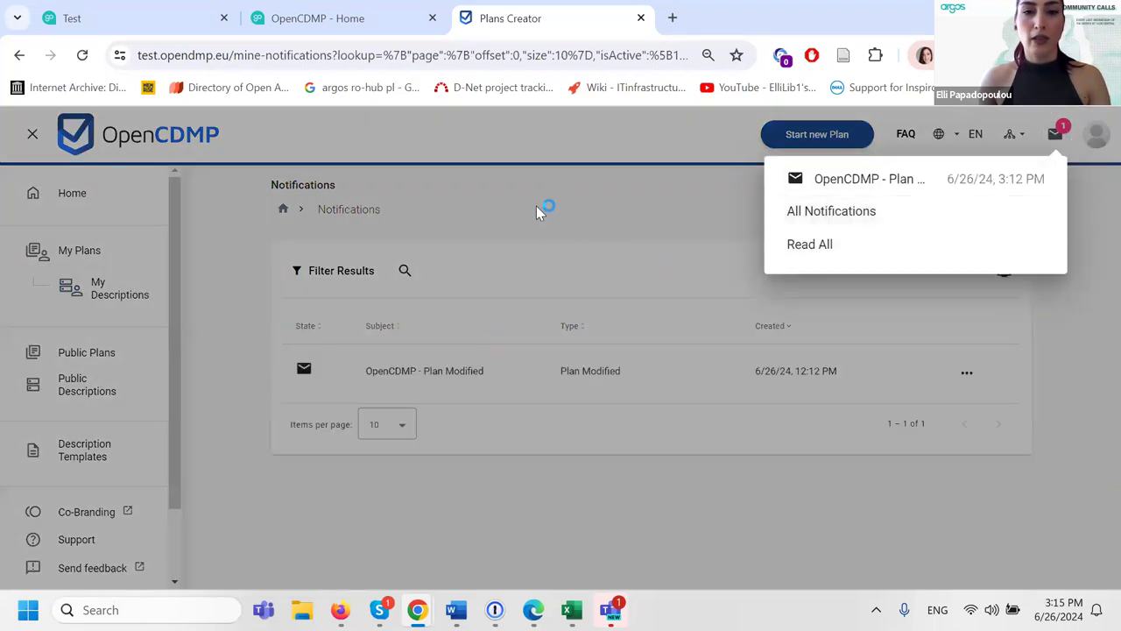
left_click(472, 394)
left_click(455, 375)
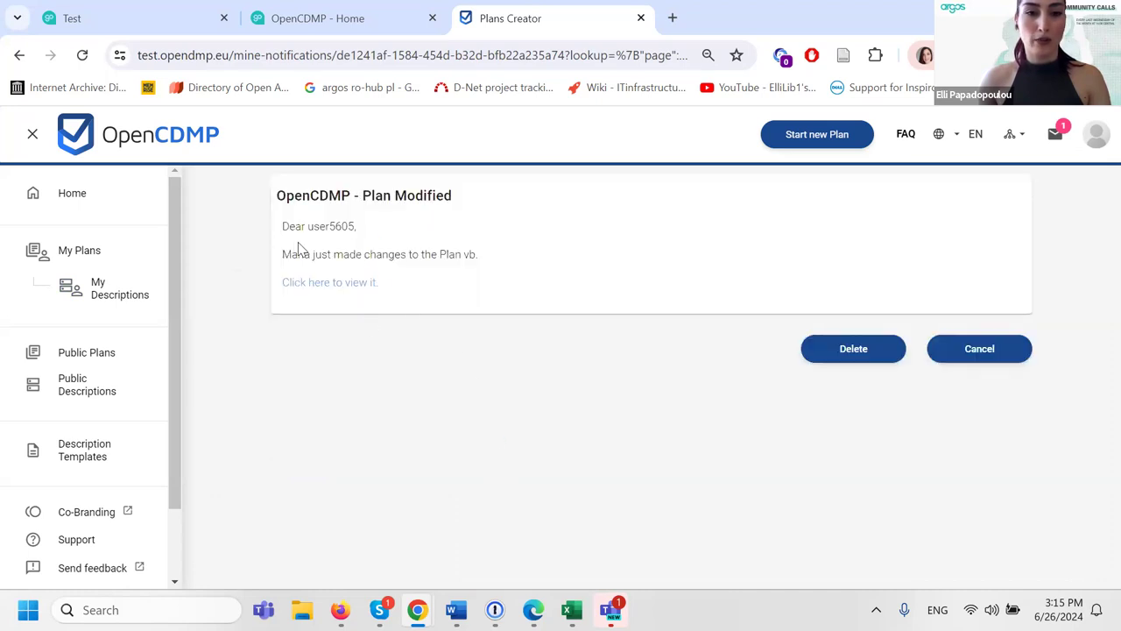
- Read the notification's message and follow its link to the modified plan "vb"
left_click_drag(307, 227, 354, 223)
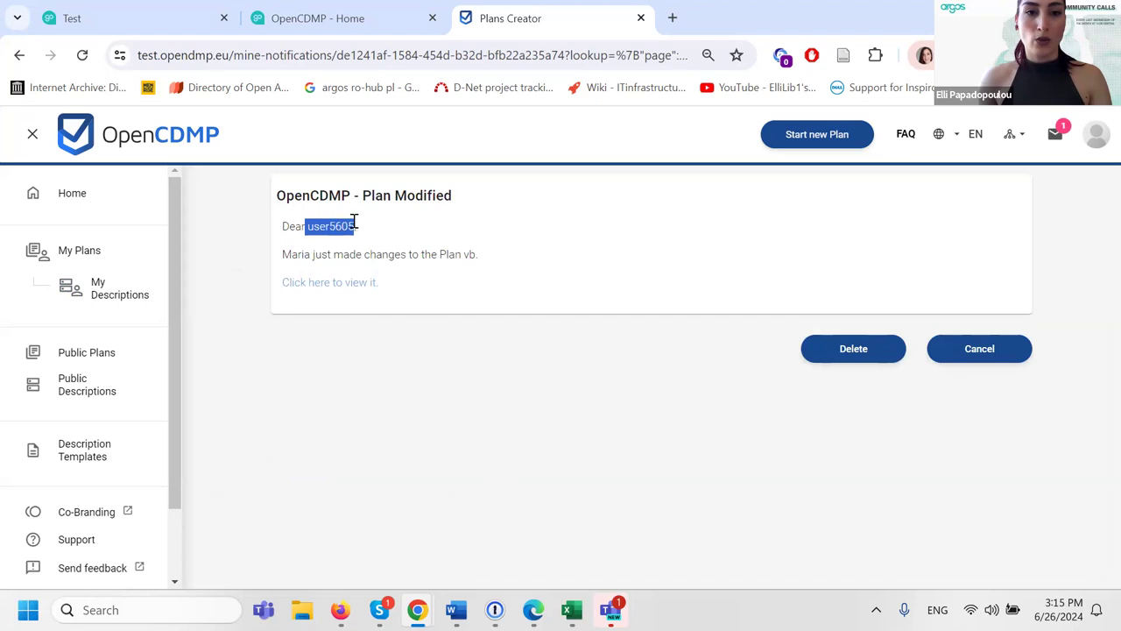
left_click(449, 249)
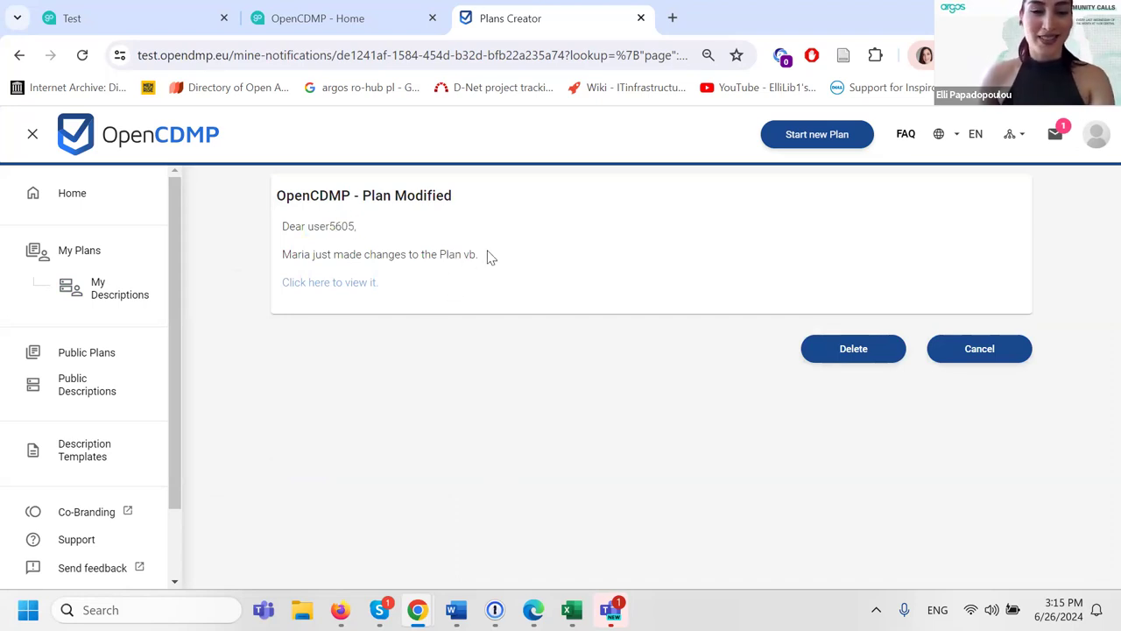
left_click(315, 283)
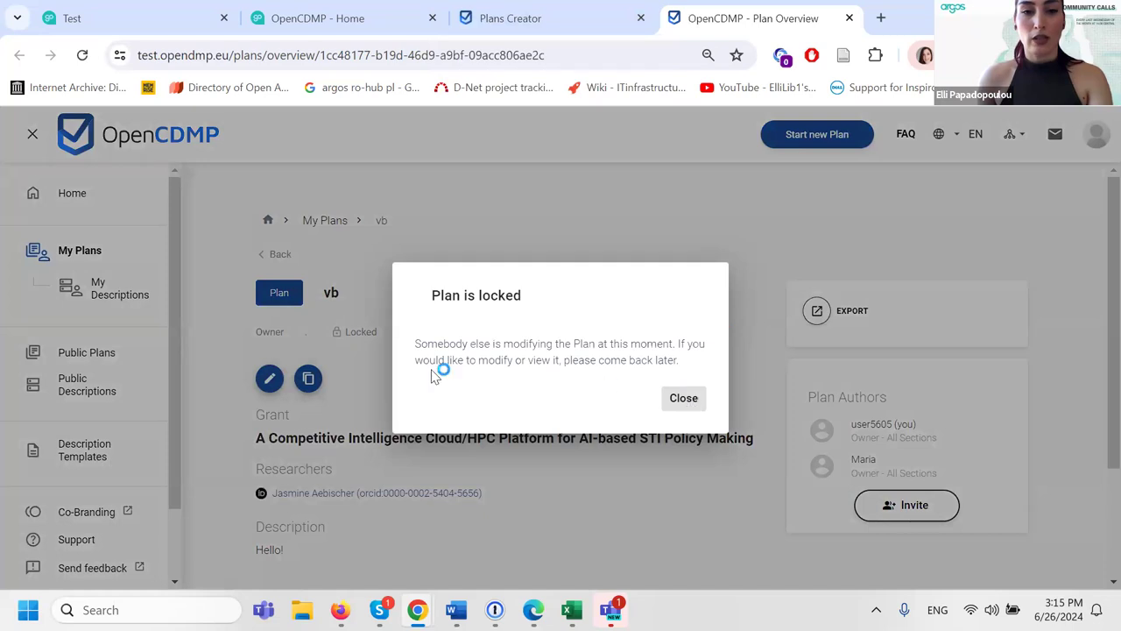
- Return to the OpenCDMP home page, open the profile settings and expand the Notification Preferences
left_click(552, 21)
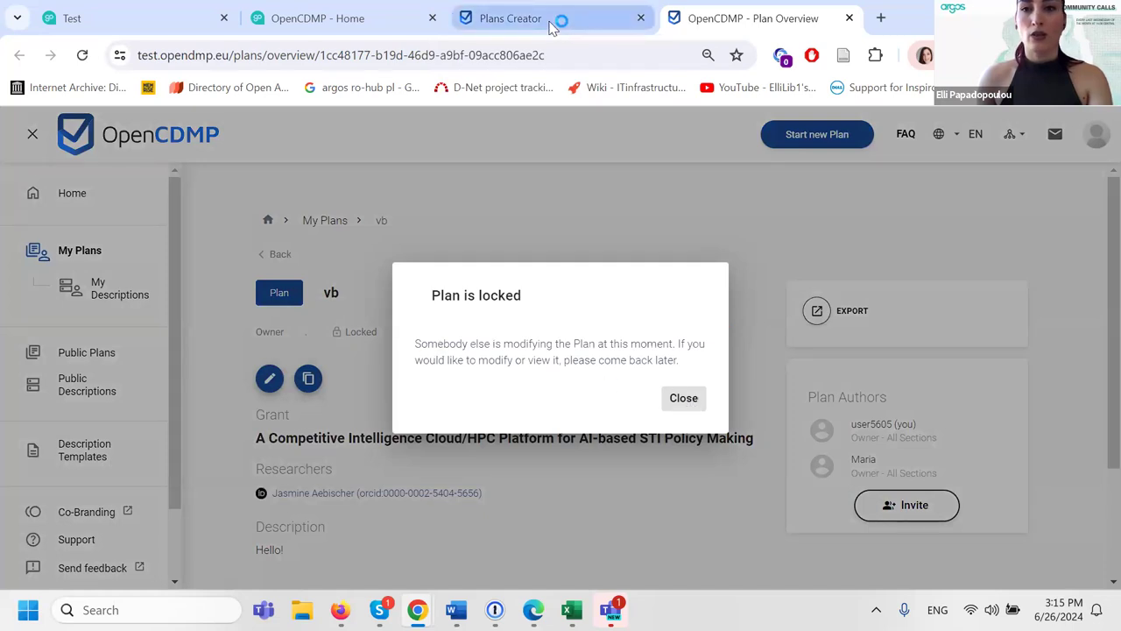
left_click(81, 200)
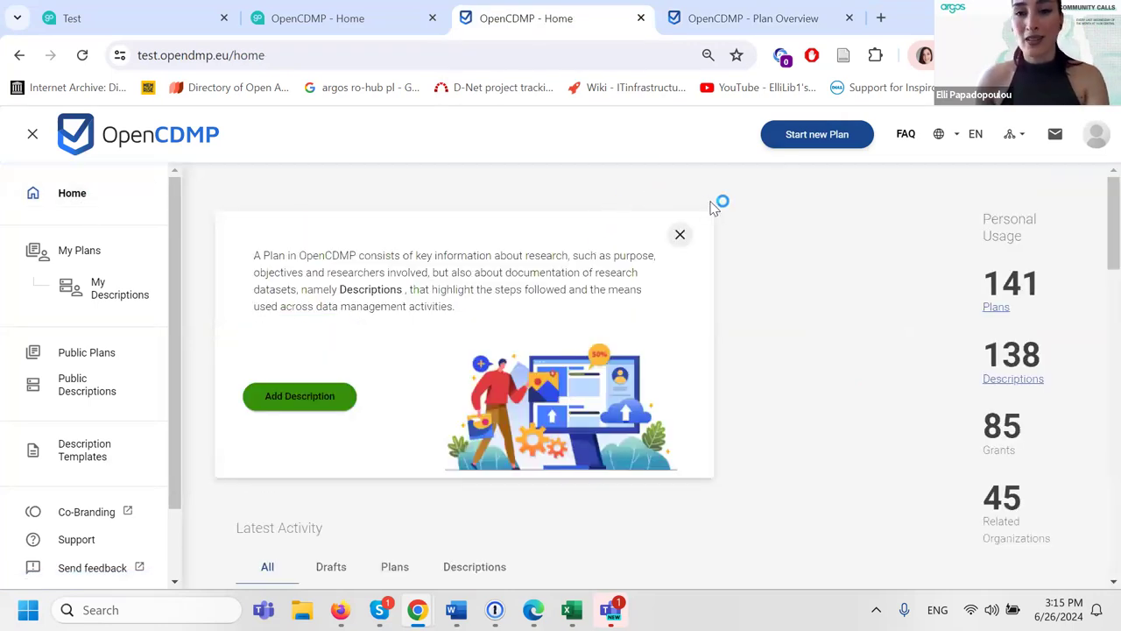
left_click(1094, 140)
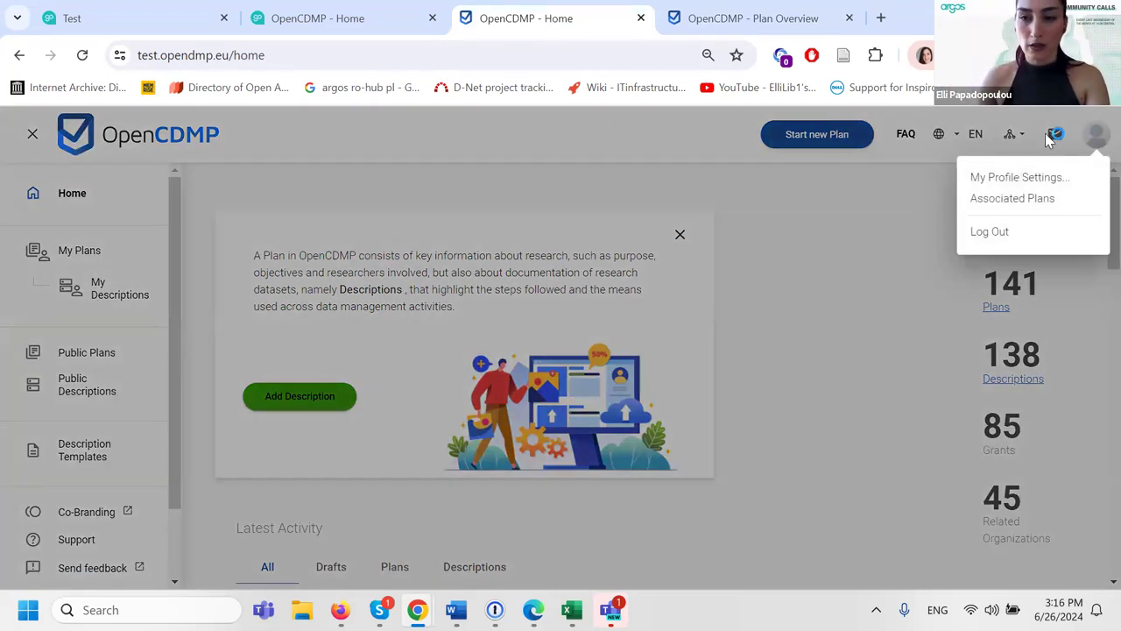
left_click(1033, 179)
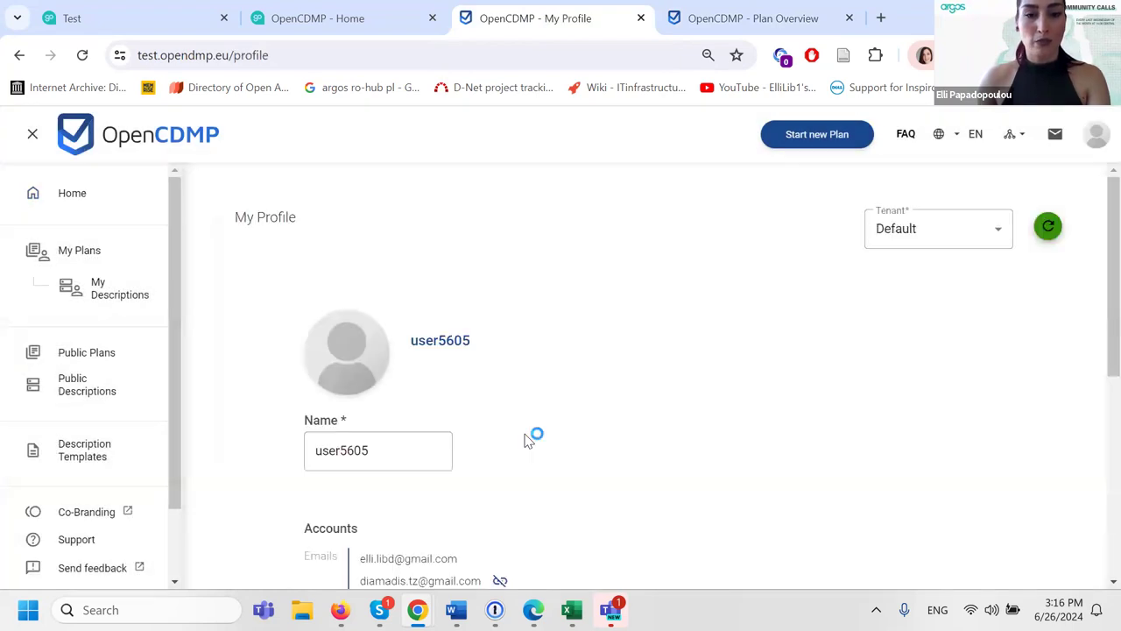
scroll(531, 443, "down", 2)
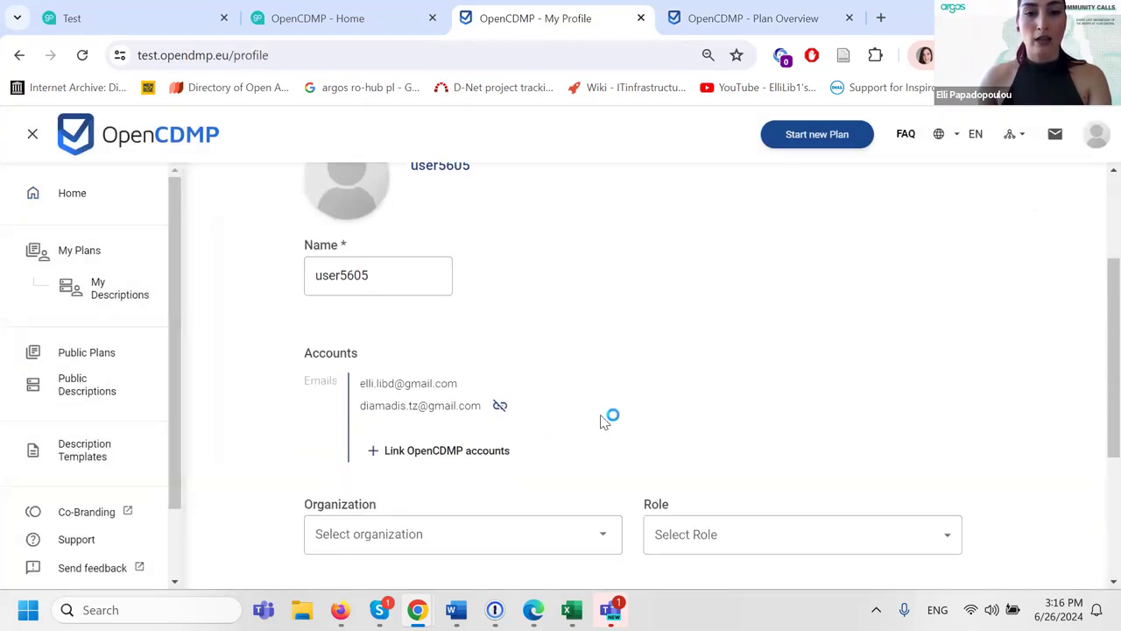
scroll(601, 418, "down", 3)
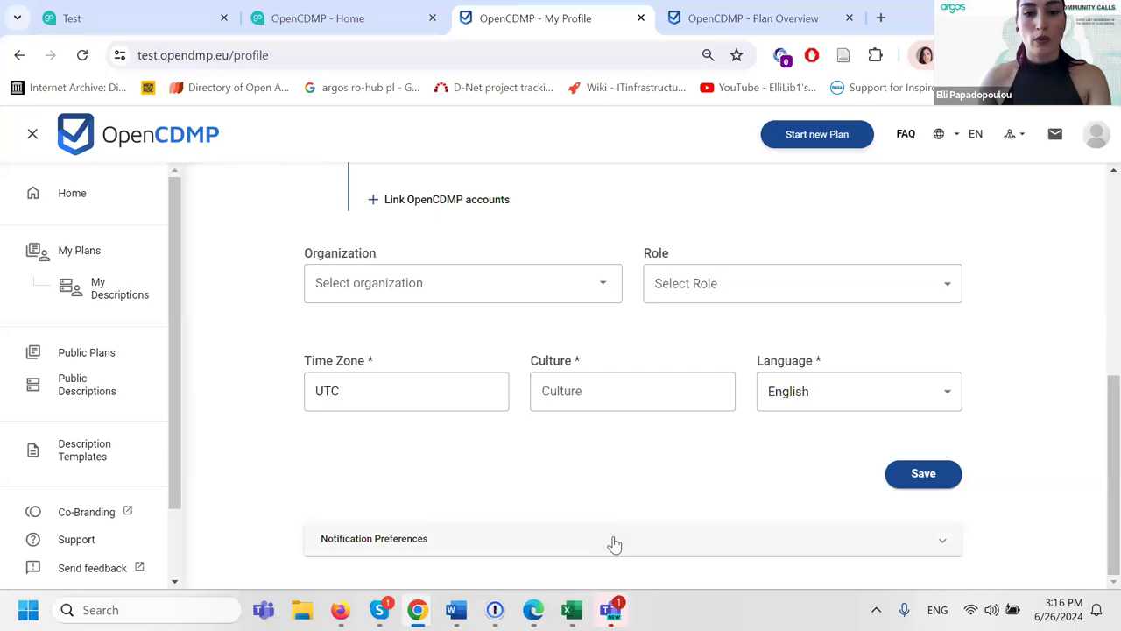
scroll(636, 500, "down", 1)
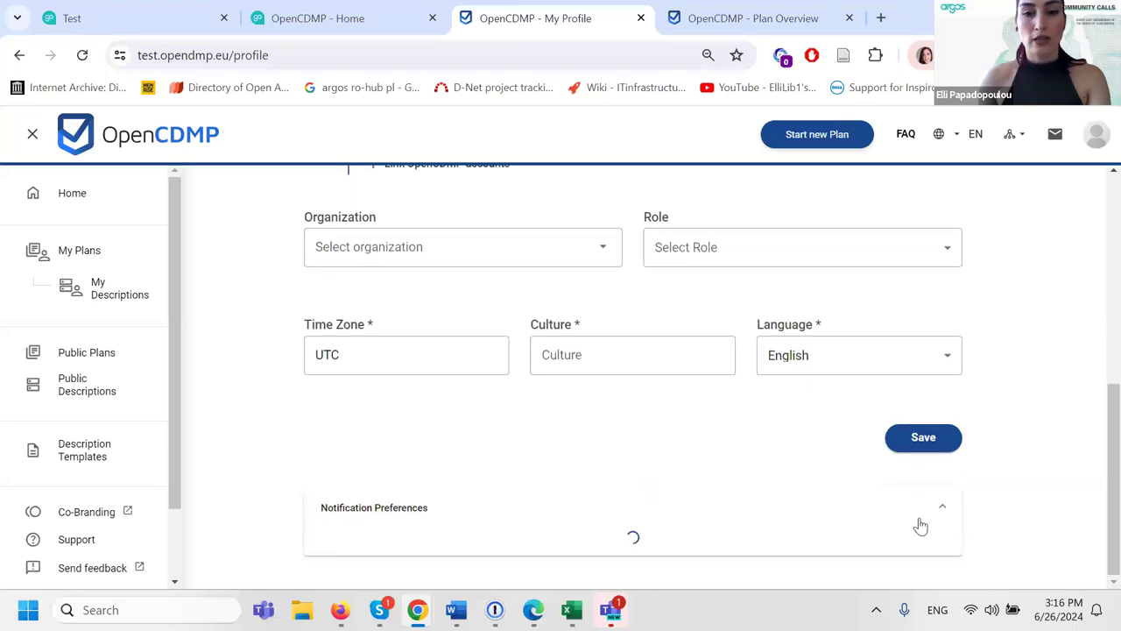
- Examine the in-app and email options for each event in the Notification Preferences, from Invitation Existing User through the plan events
scroll(697, 438, "down", 4)
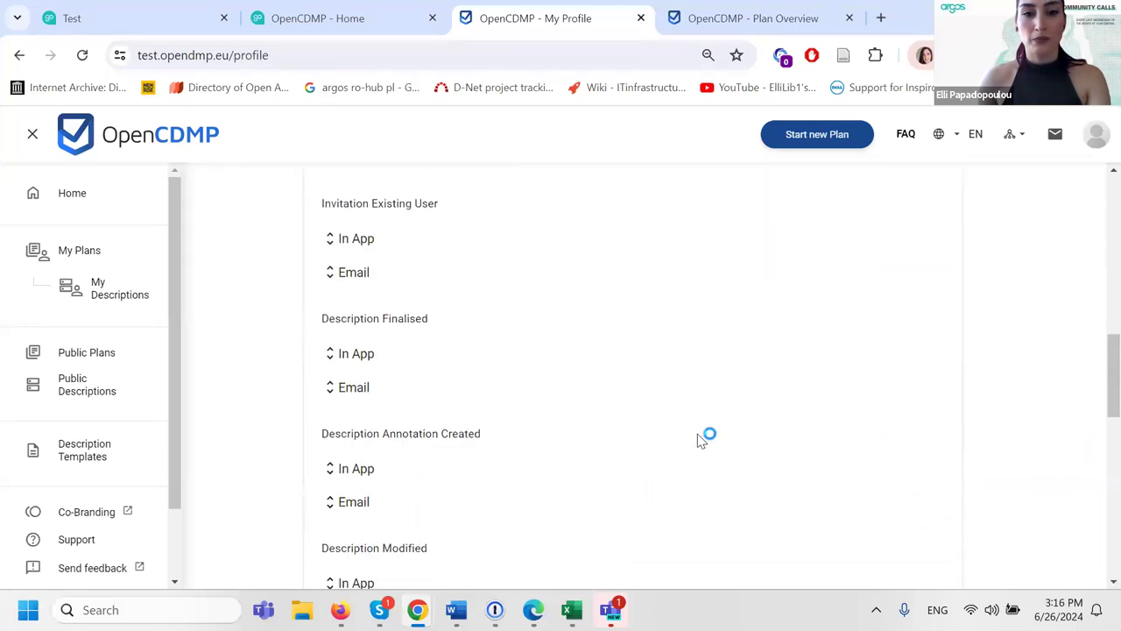
scroll(705, 442, "up", 1)
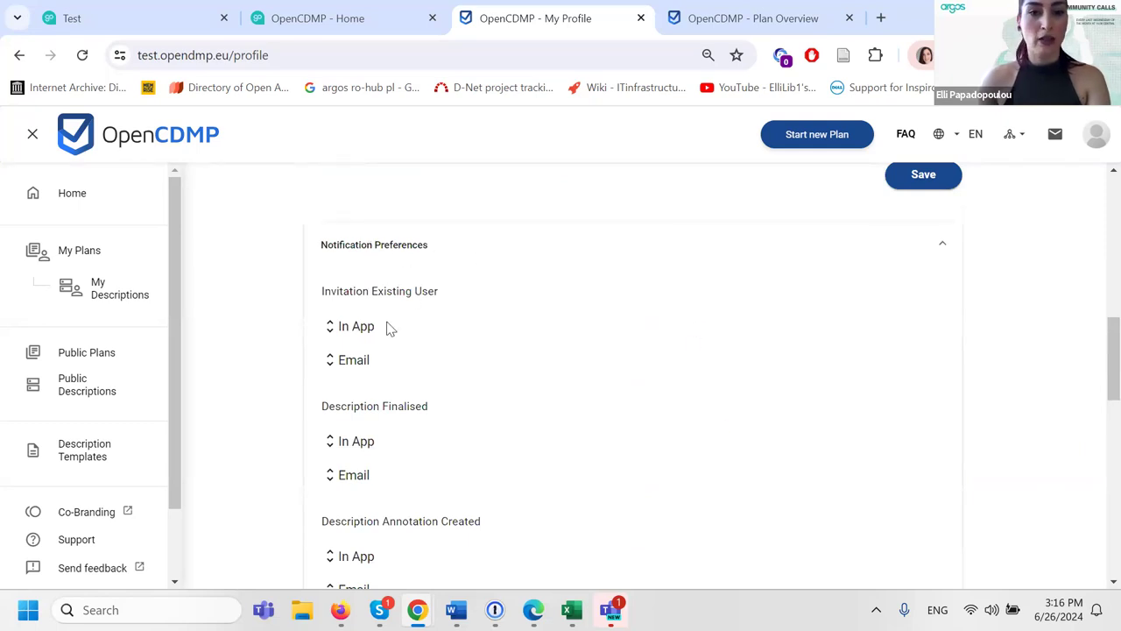
left_click_drag(321, 290, 478, 307)
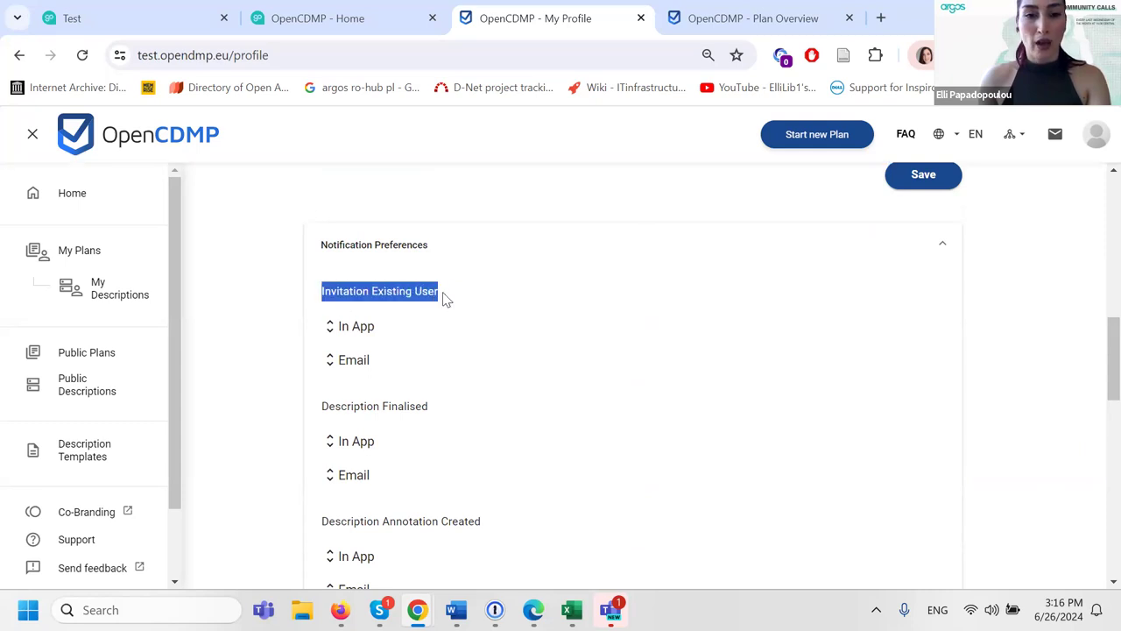
left_click(444, 296)
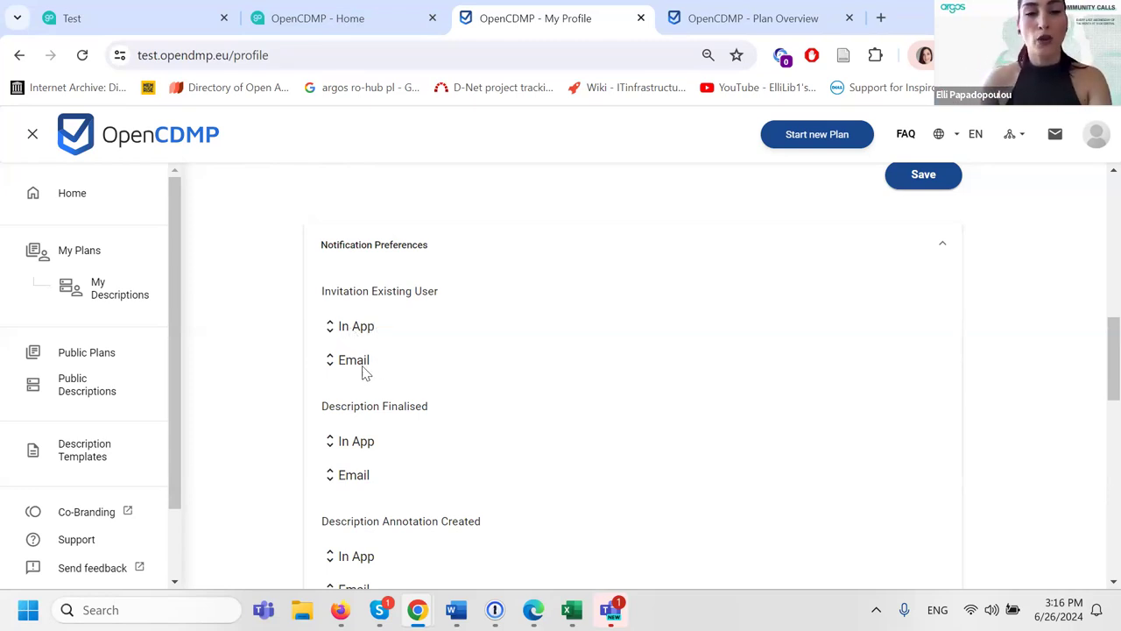
scroll(390, 429, "down", 2)
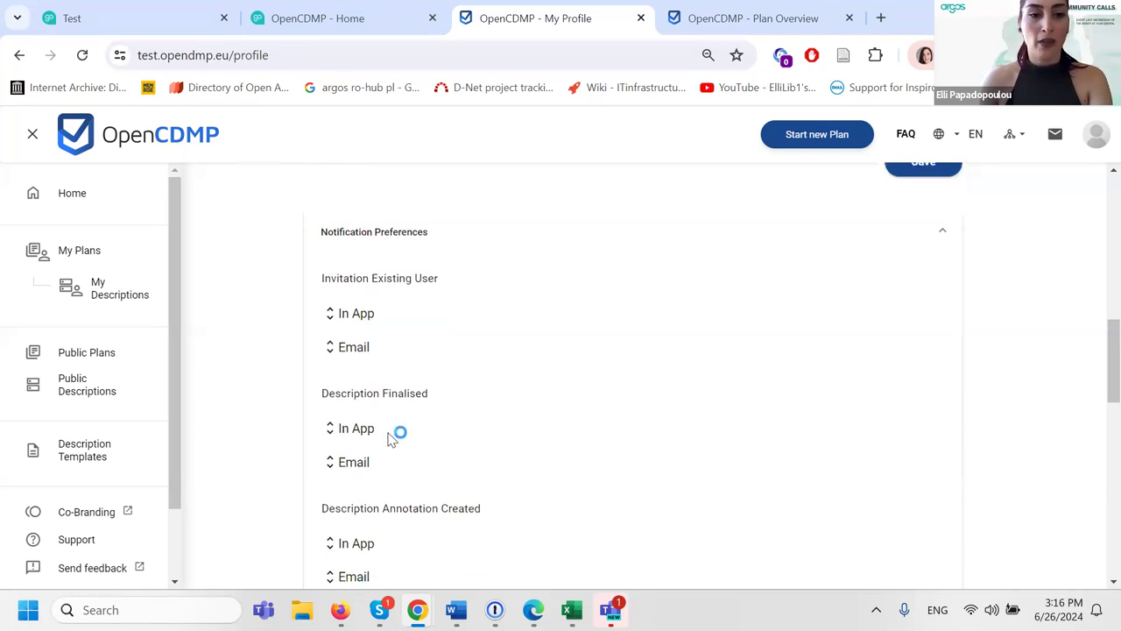
left_click_drag(323, 230, 436, 221)
left_click(433, 234)
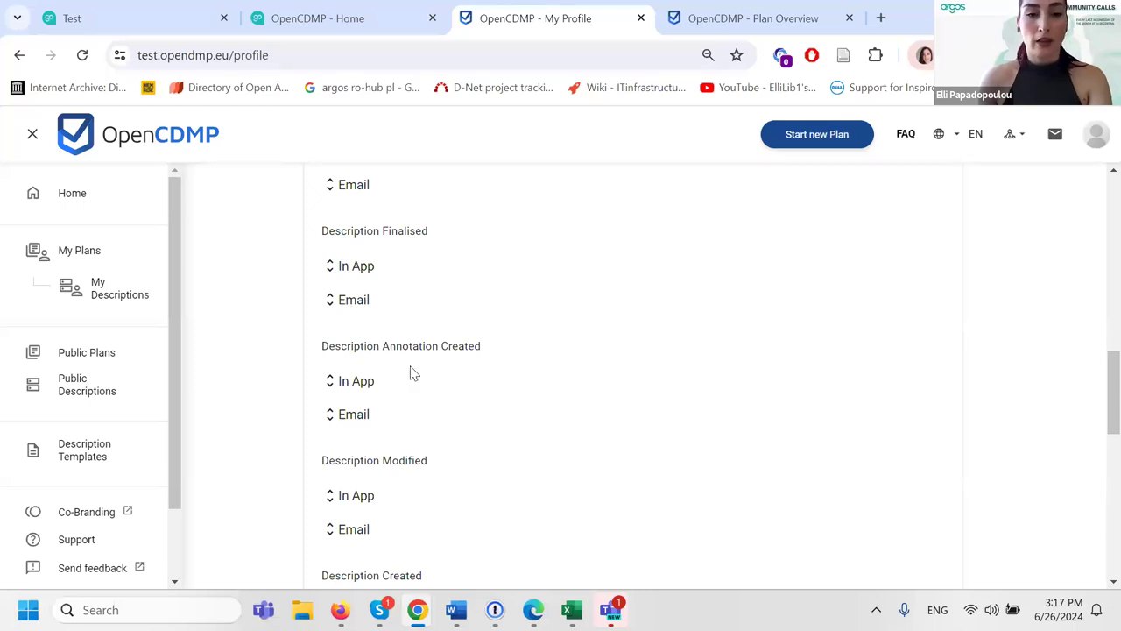
scroll(396, 389, "down", 1)
scroll(394, 404, "down", 3)
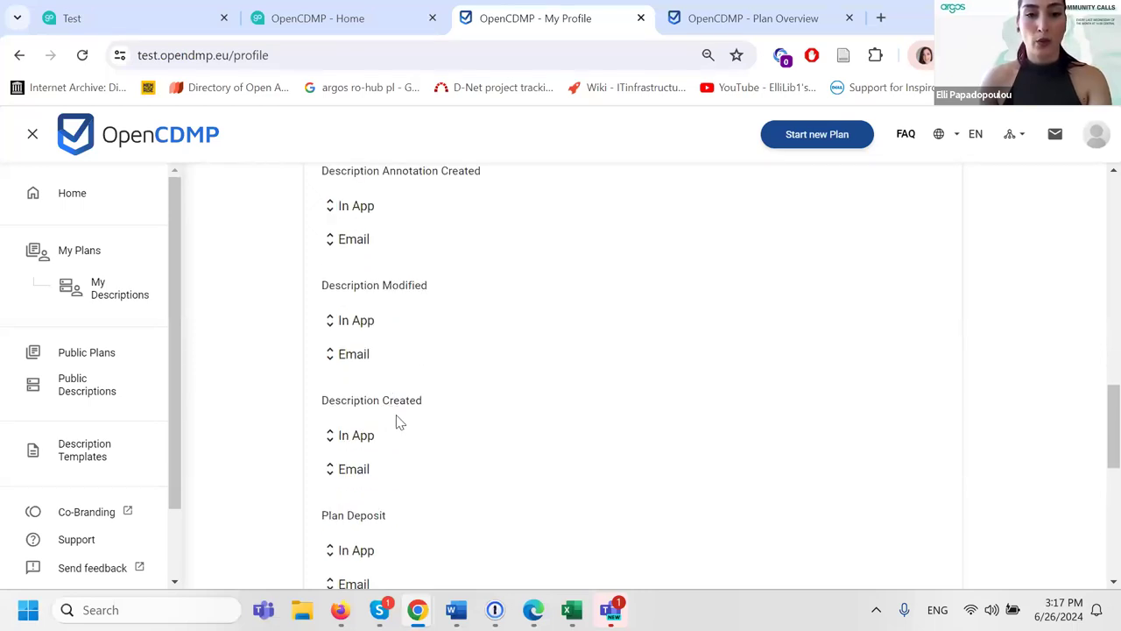
scroll(396, 426, "down", 4)
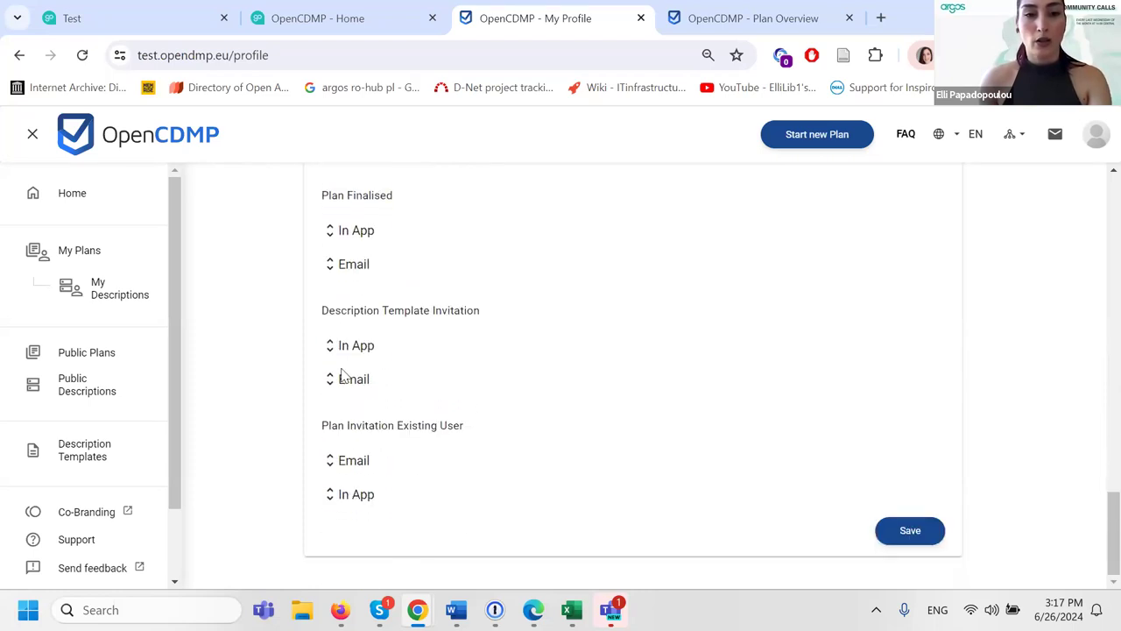
- Try to reorder the In App and Email channels for Description Template Invitation and Plan Finalised
mouse_move(351, 347)
left_mouse_down()
mouse_move(362, 387)
mouse_move(334, 345)
left_mouse_up()
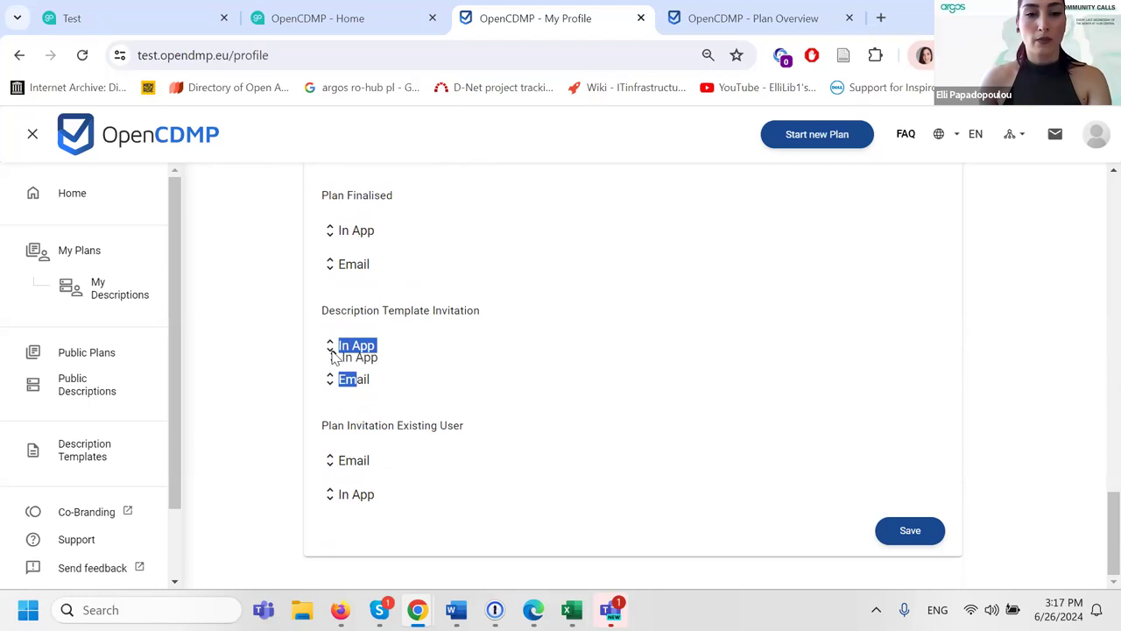
left_click(419, 361)
scroll(370, 324, "up", 3)
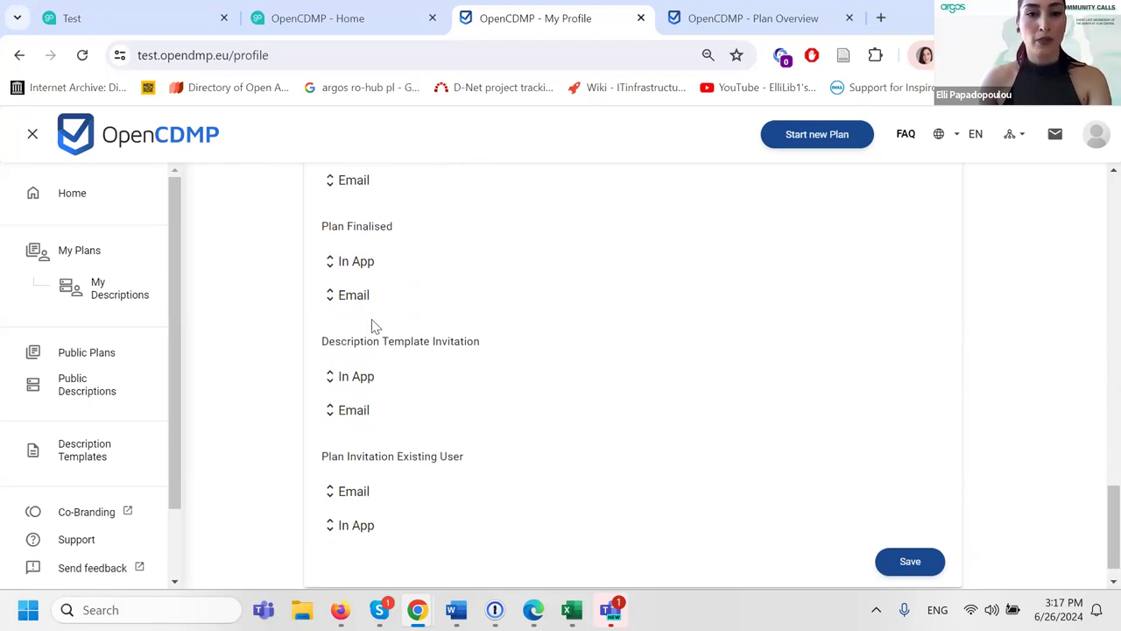
left_click_drag(365, 307, 368, 269)
left_click(469, 302)
scroll(607, 321, "down", 5)
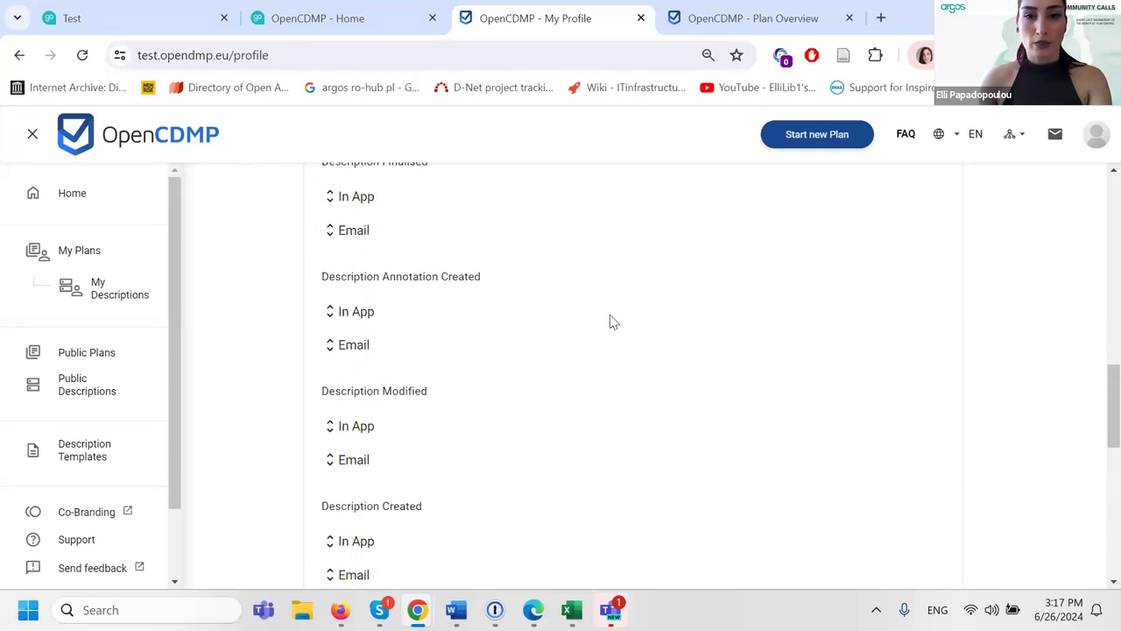
- Leave the profile settings and return to the OpenCDMP home page
scroll(607, 321, "up", 15)
scroll(596, 322, "up", 5)
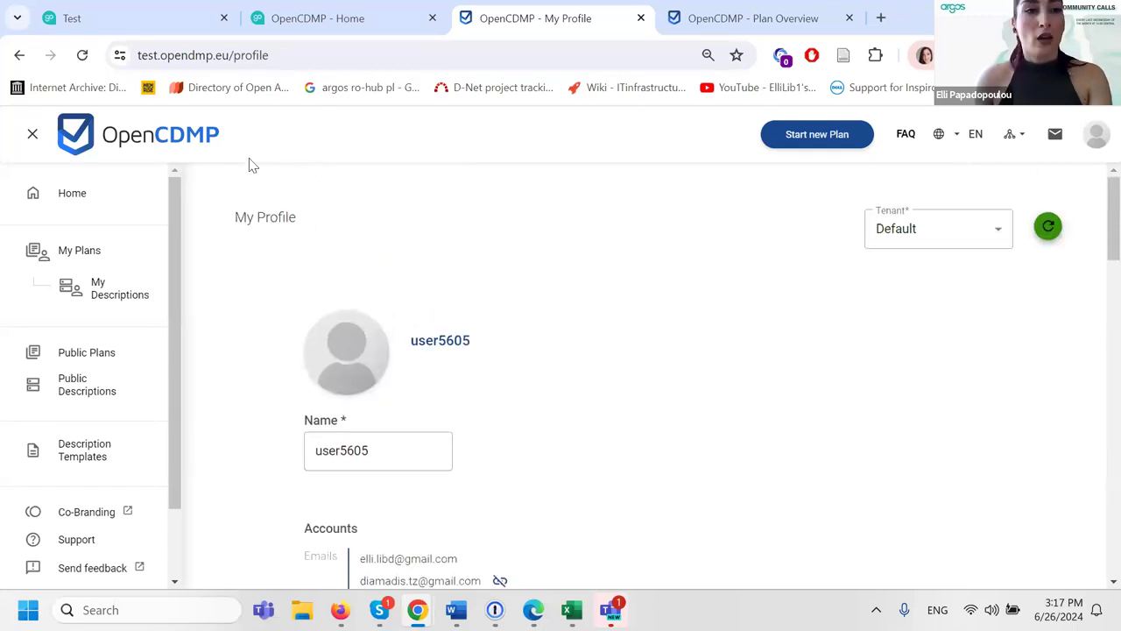
left_click(96, 207)
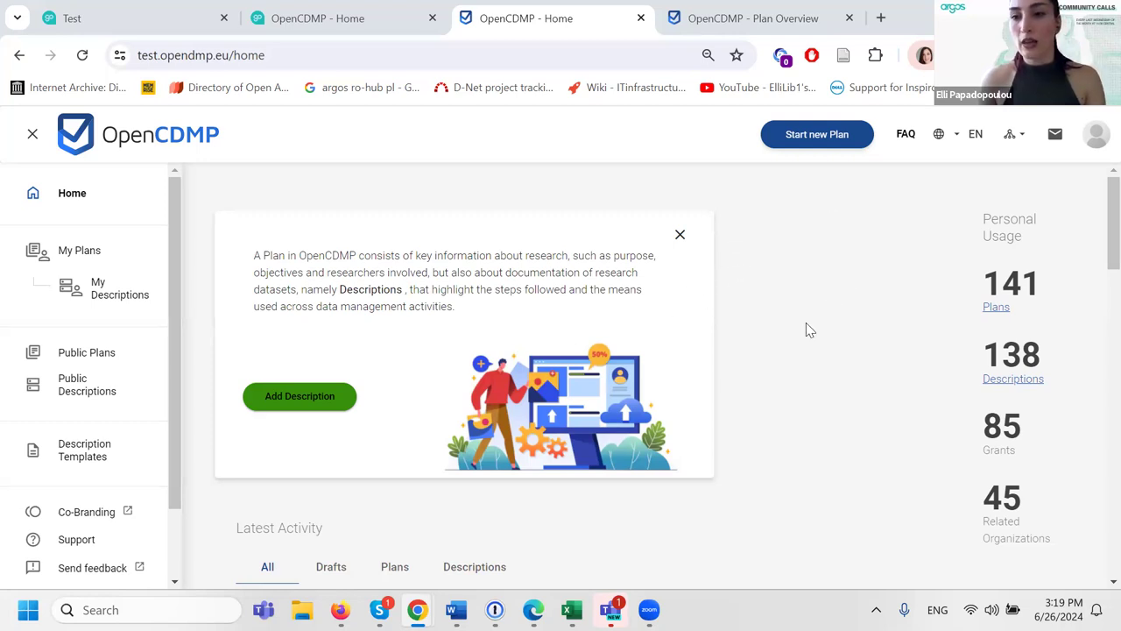
- Clear the Snipping Tool notification from the Windows notification centre, collapse the calendar and close the centre
left_click(1096, 609)
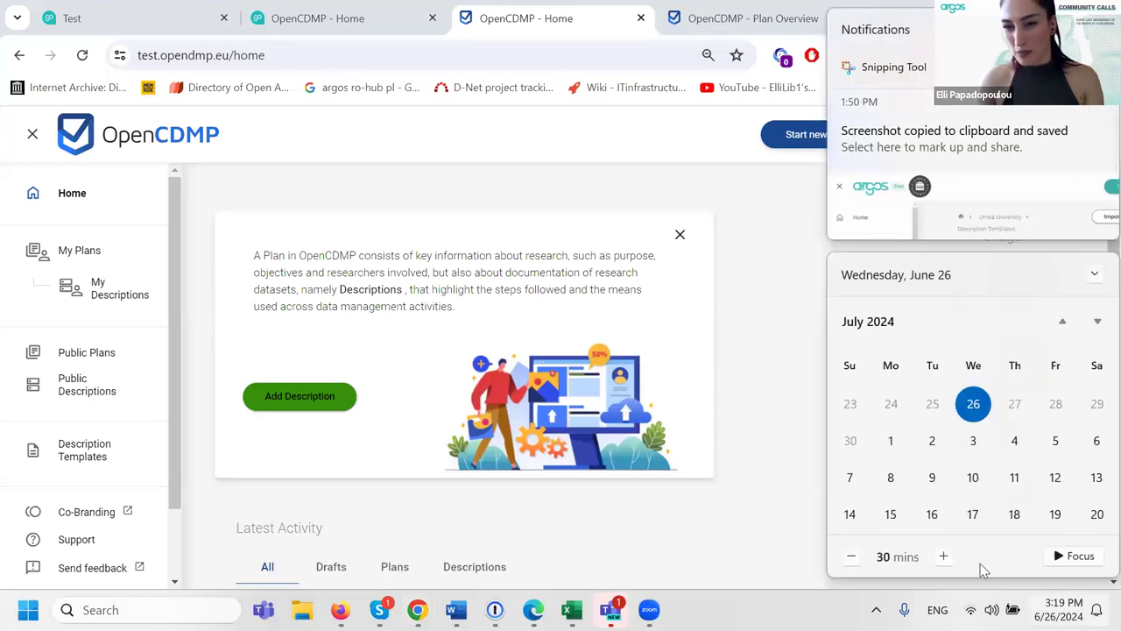
left_click(757, 386)
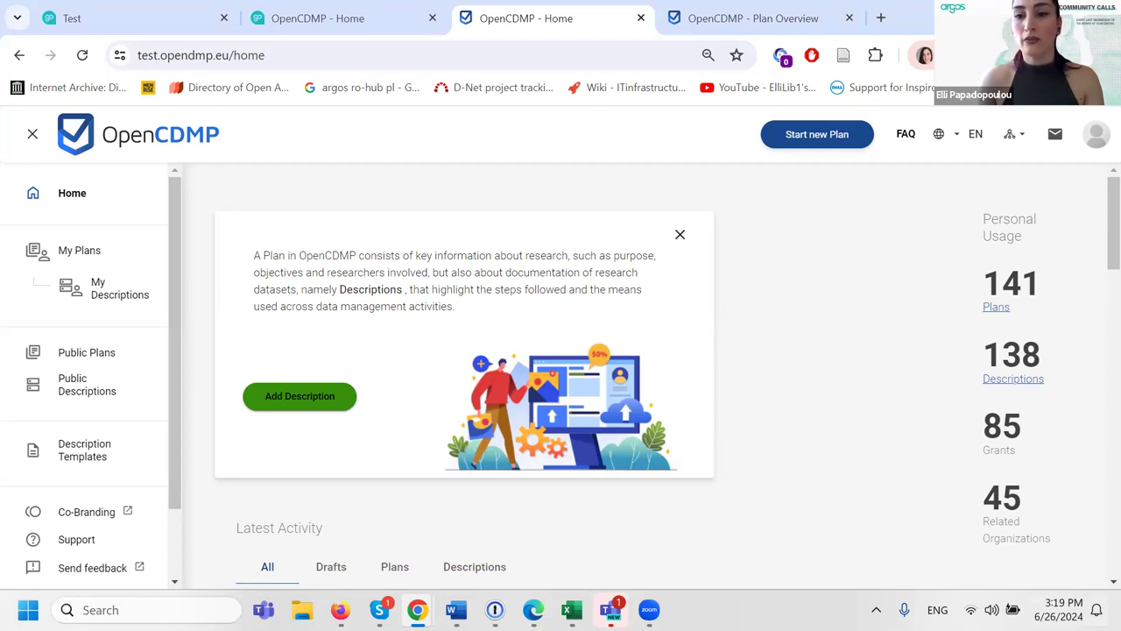
left_click(1062, 609)
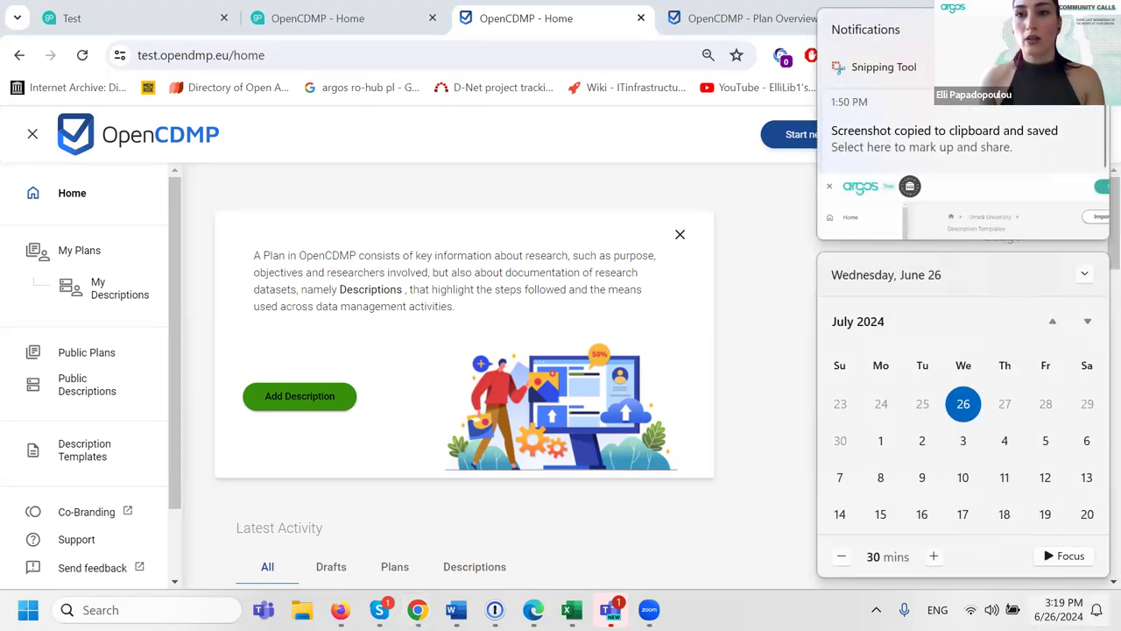
left_click(774, 331)
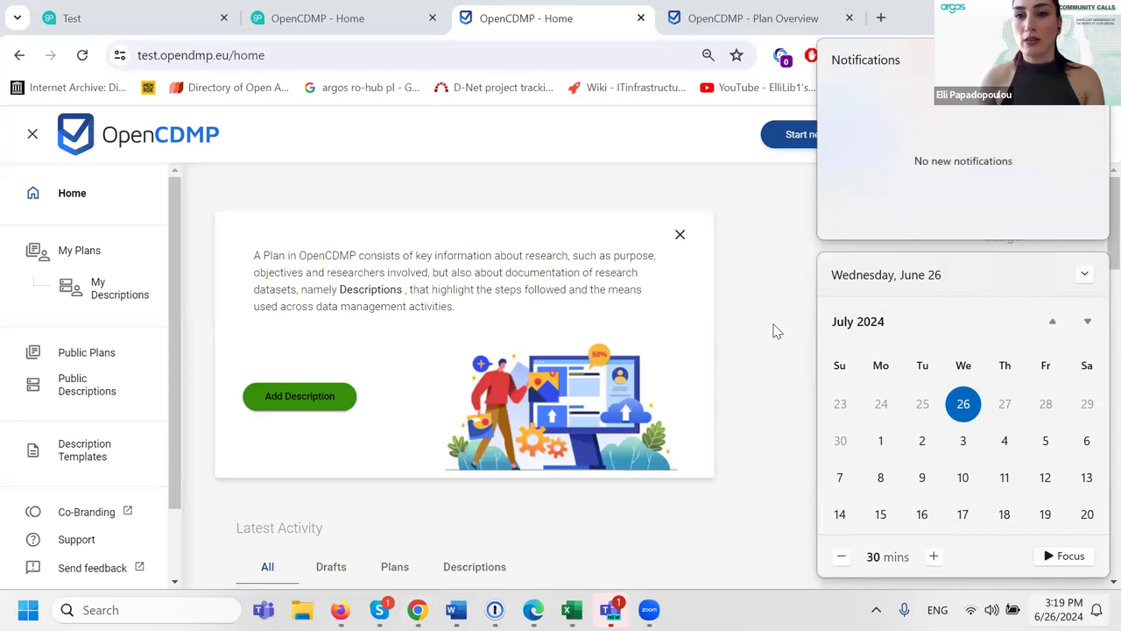
left_click(1084, 274)
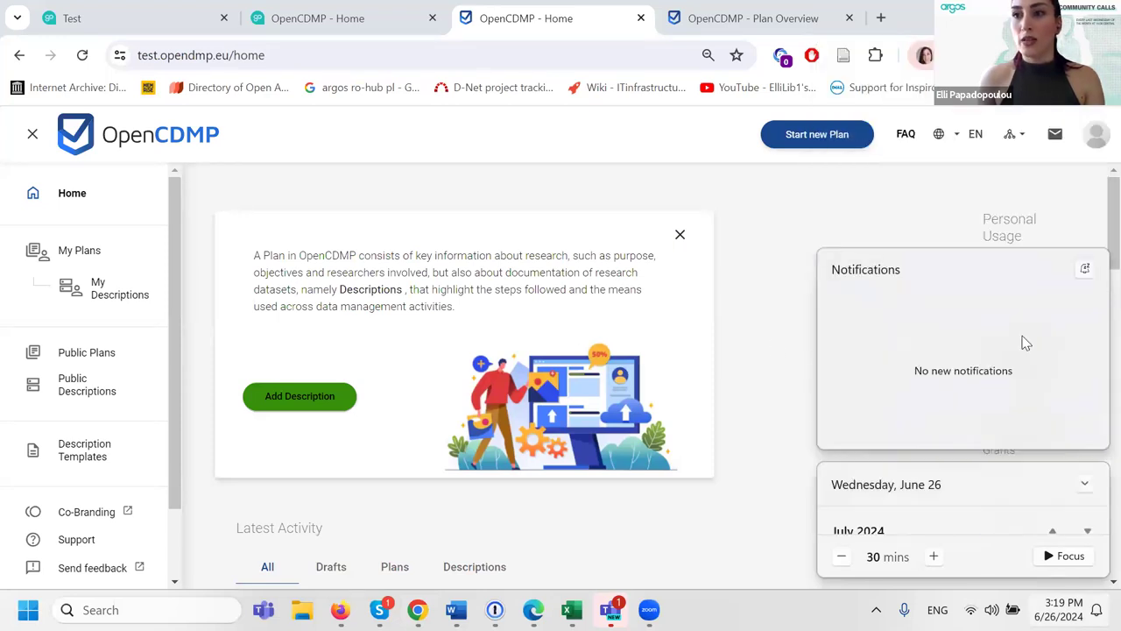
left_click(806, 242)
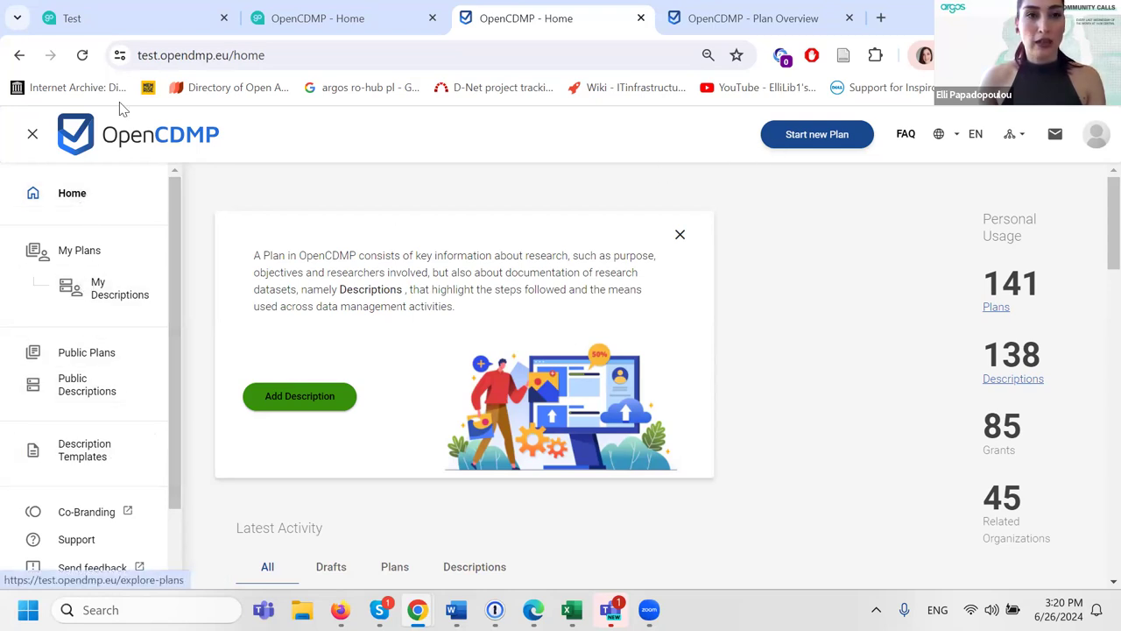
- Switch to the ARGOS test site and start a new plan blueprint from the Plan Blueprints list
left_click(115, 17)
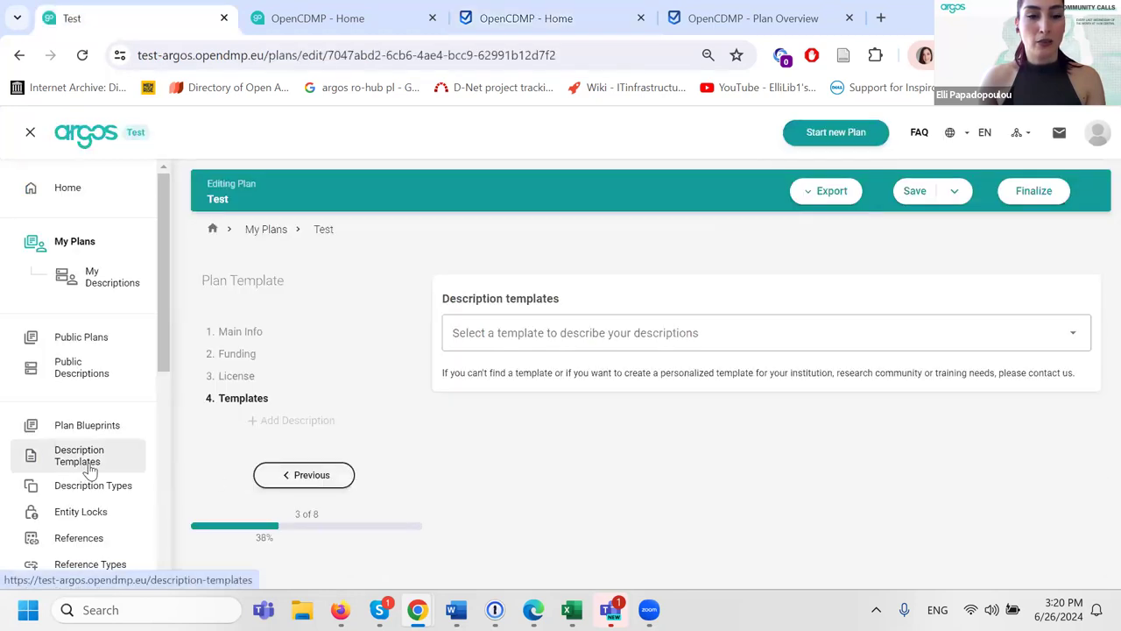
scroll(91, 468, "down", 1)
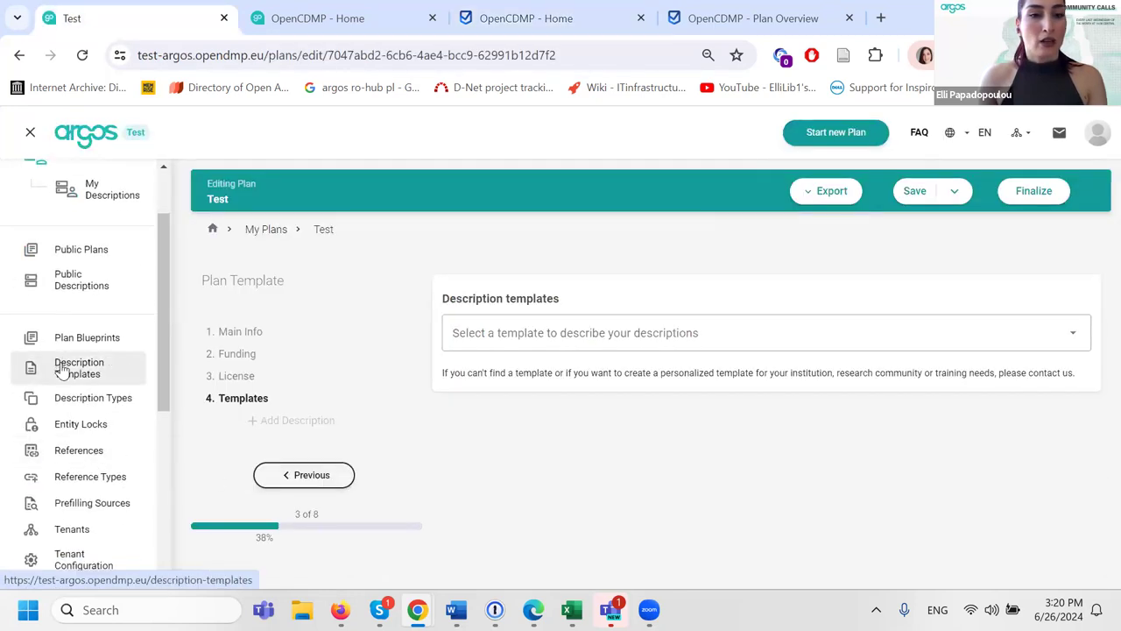
left_click(94, 348)
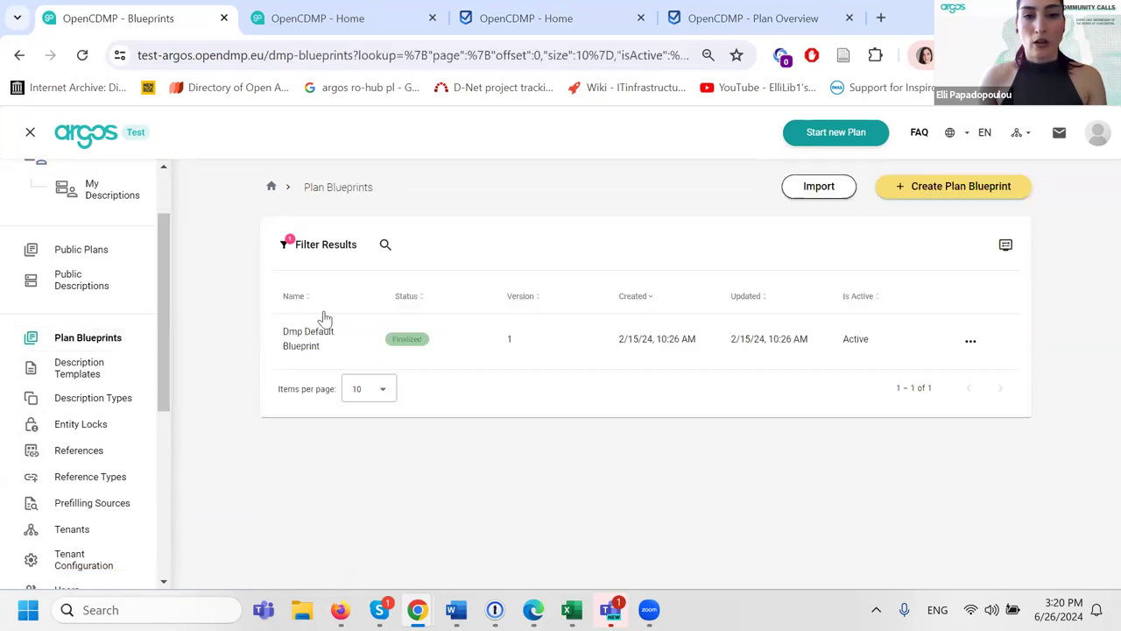
left_click(918, 195)
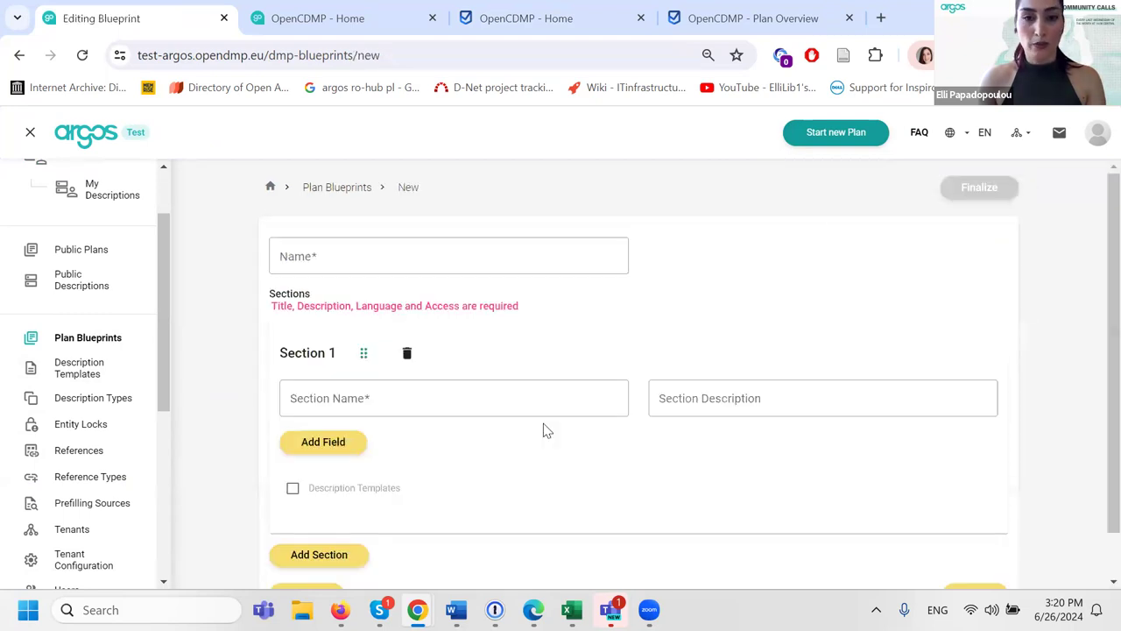
- Name the new blueprint "Prefilling Blueprint" and its first section "Policy"
left_click(343, 254)
type("Prefilling")
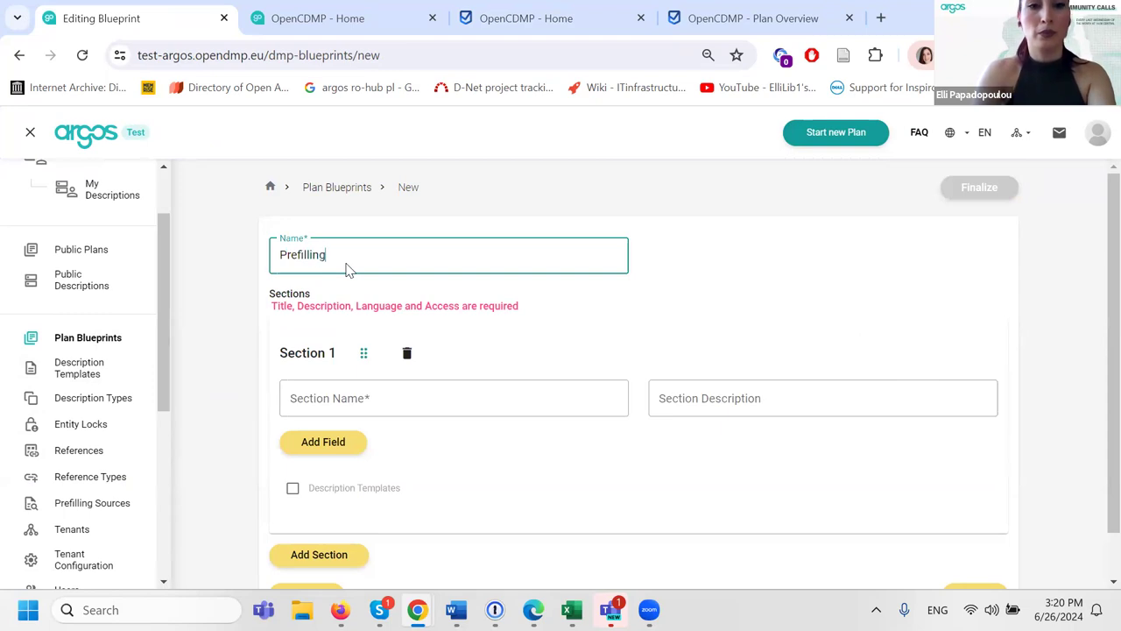
type(" Blueprint")
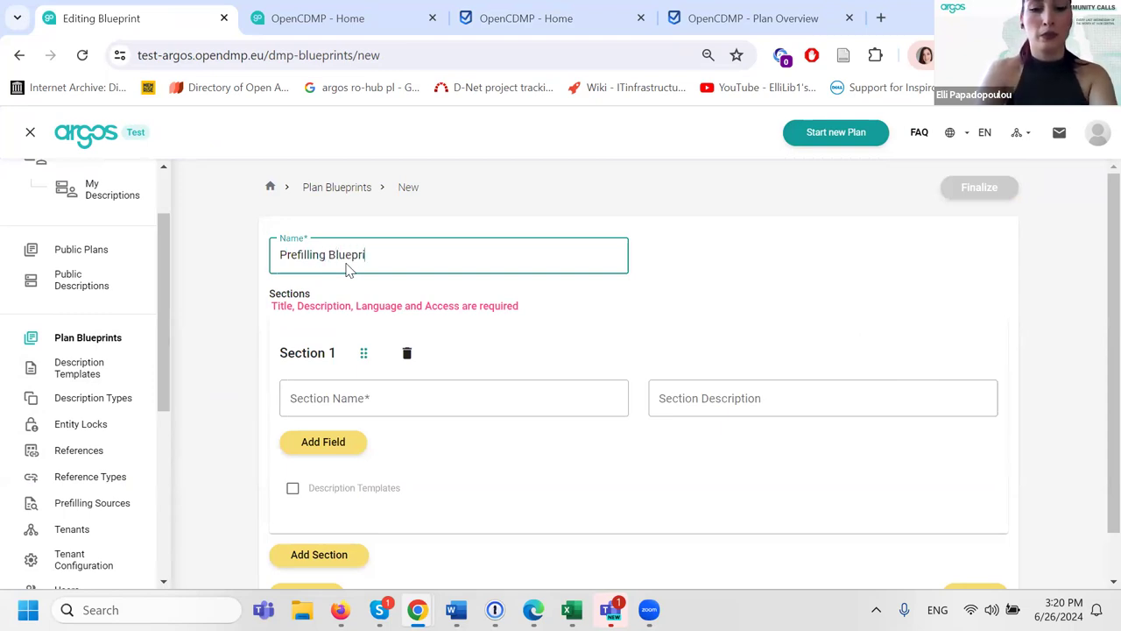
left_click(737, 278)
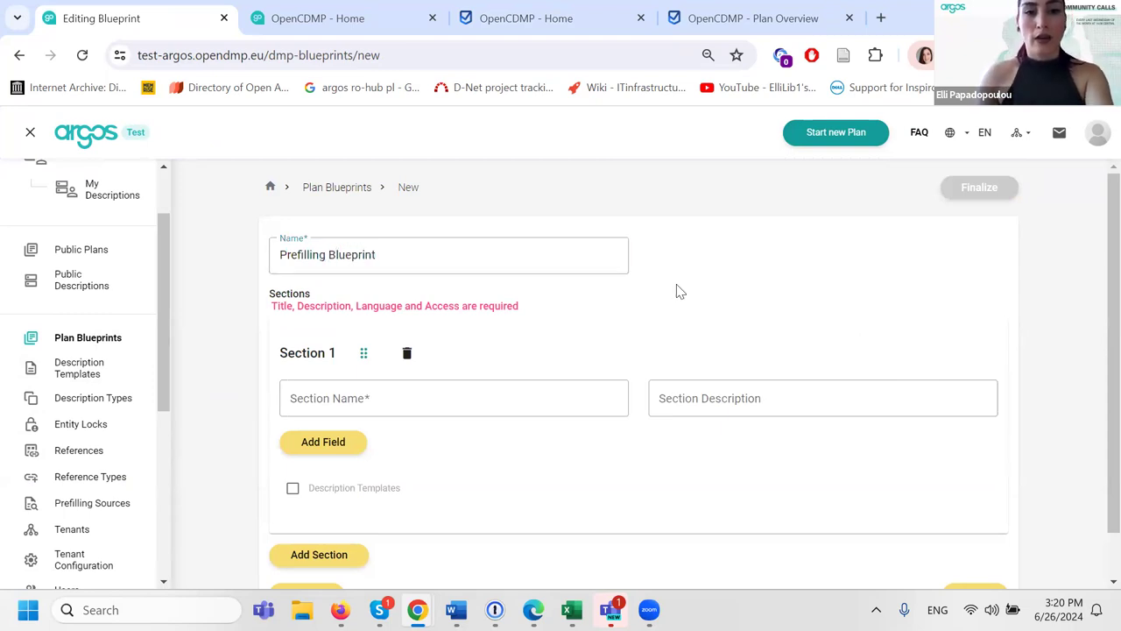
scroll(576, 359, "down", 1)
left_click(459, 346)
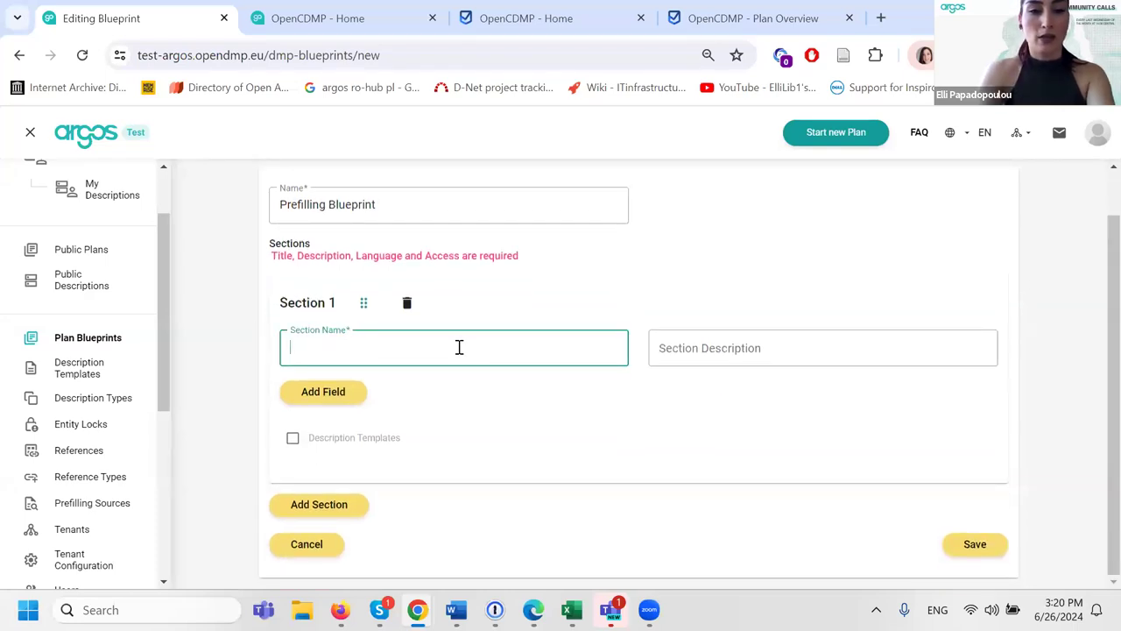
type("Policy")
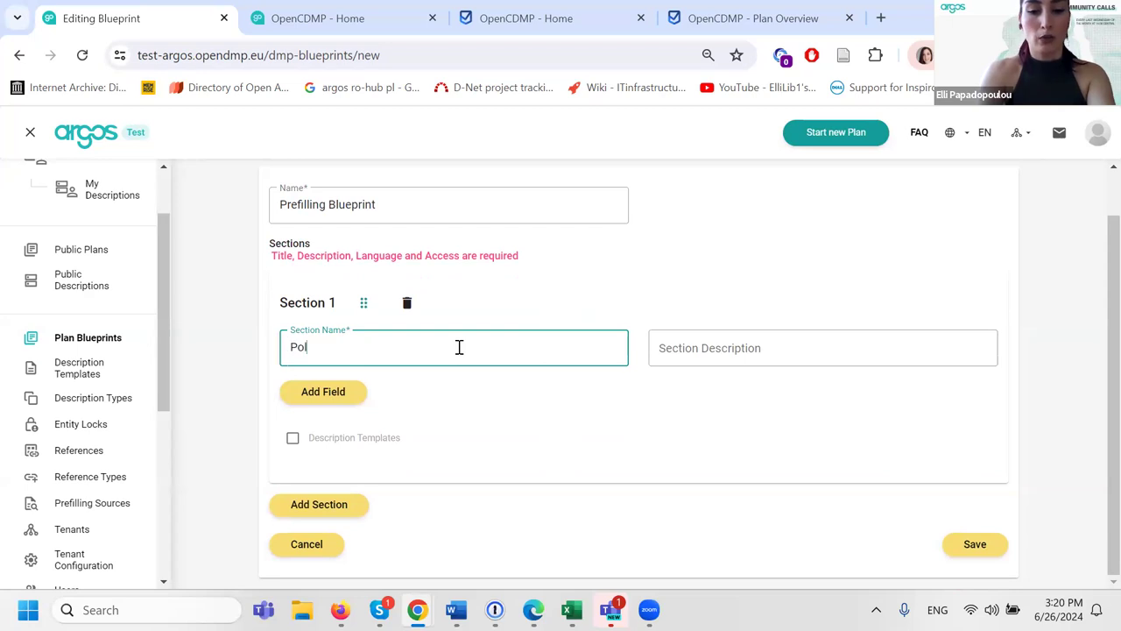
- Add a field to the Policy section with field type Custom and data type Rich Text
left_click(324, 396)
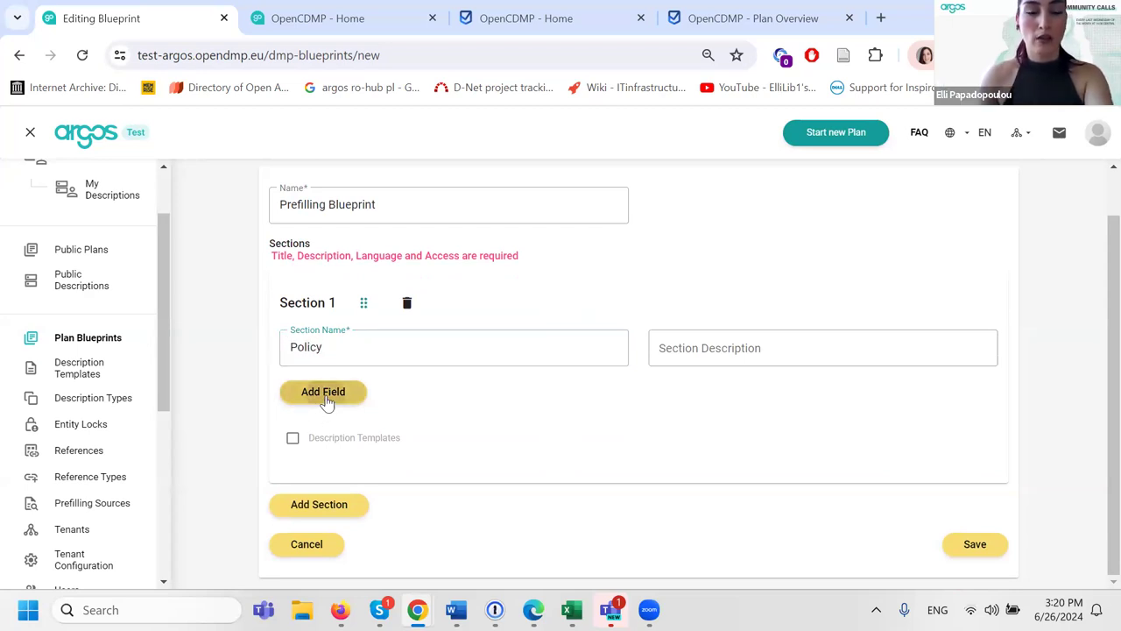
left_click(396, 465)
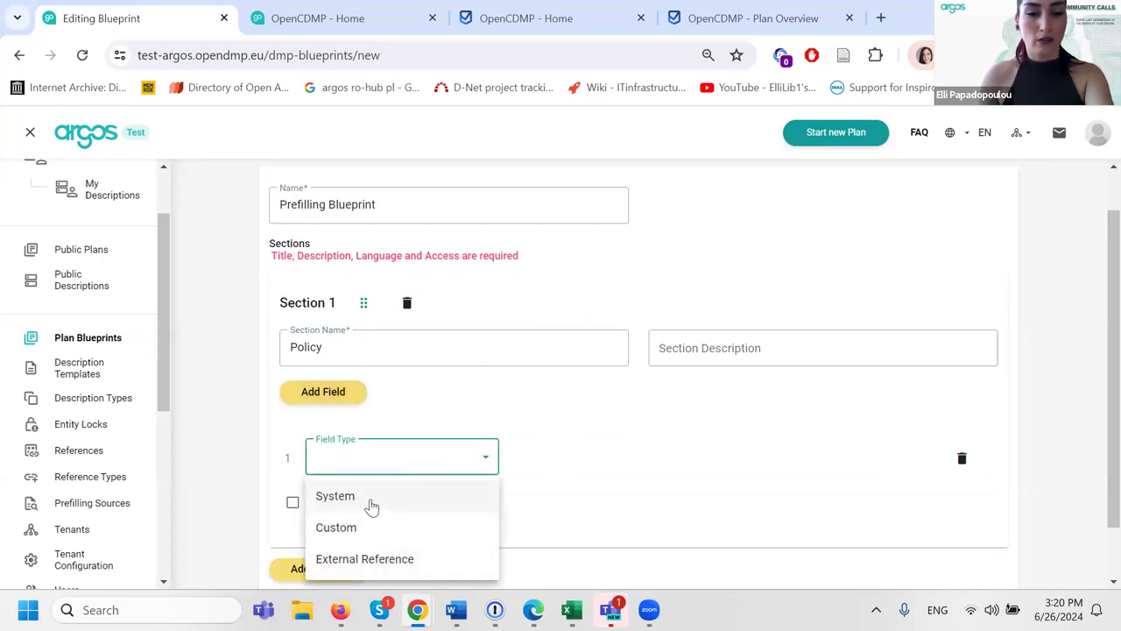
left_click(359, 528)
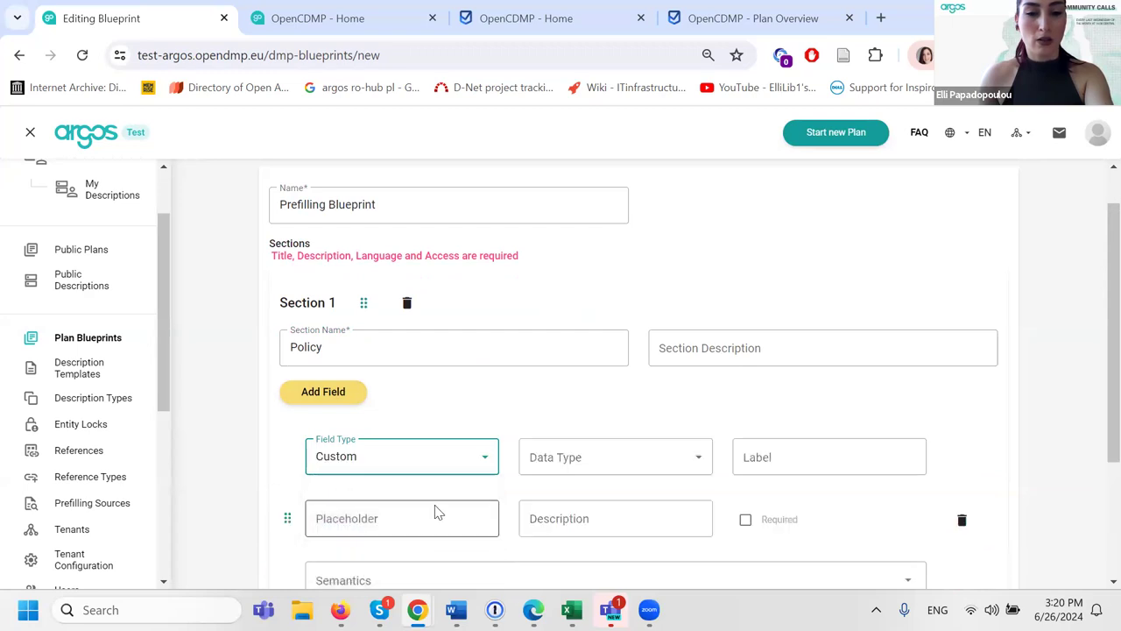
left_click(570, 471)
left_click(576, 368)
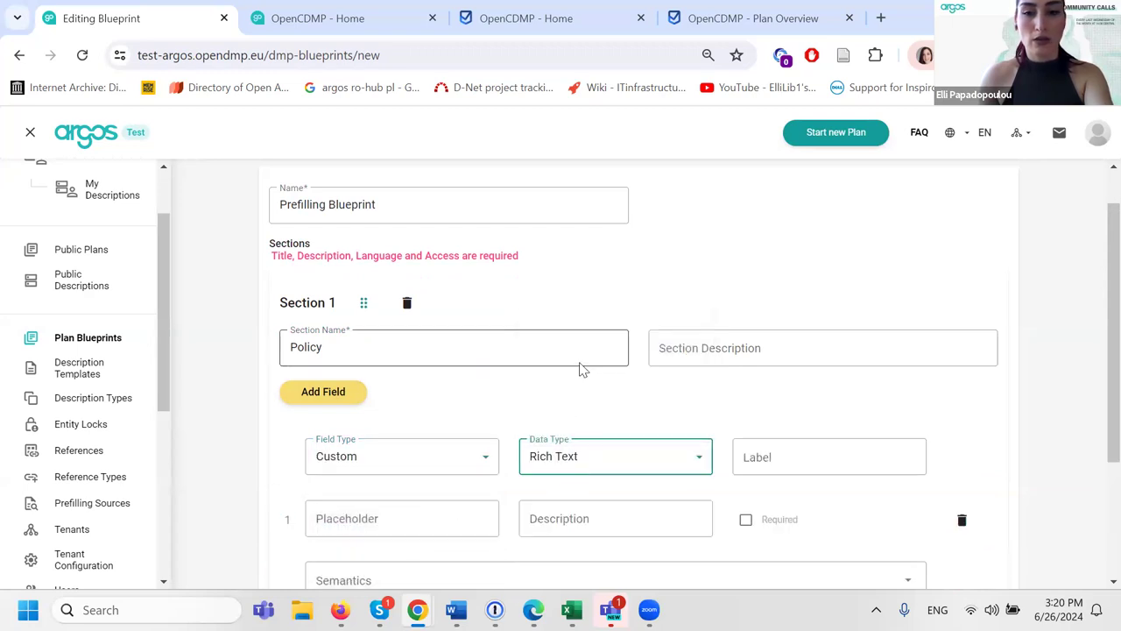
- Add a second section to the blueprint and name it "Prefilling Data"
scroll(578, 368, "down", 2)
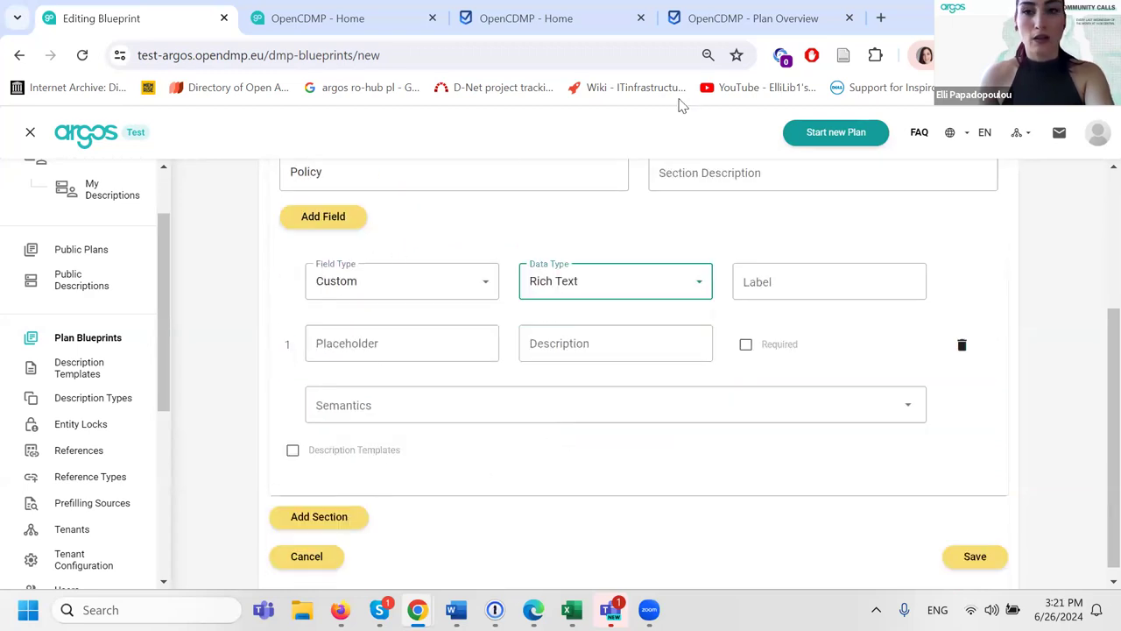
left_click(320, 523)
scroll(399, 521, "down", 2)
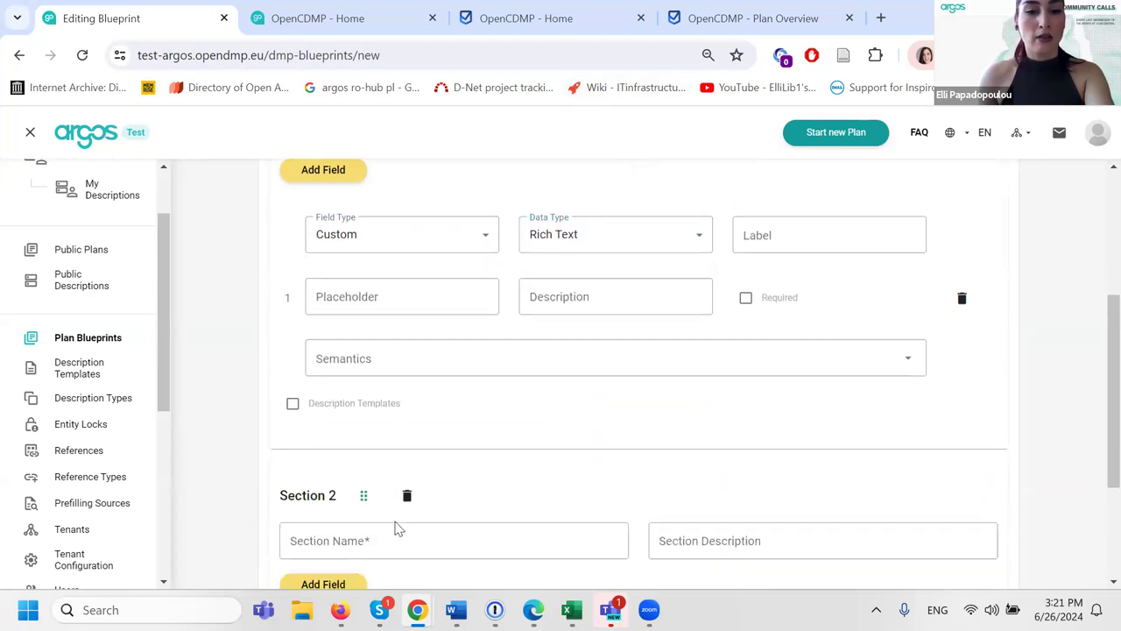
left_click(370, 406)
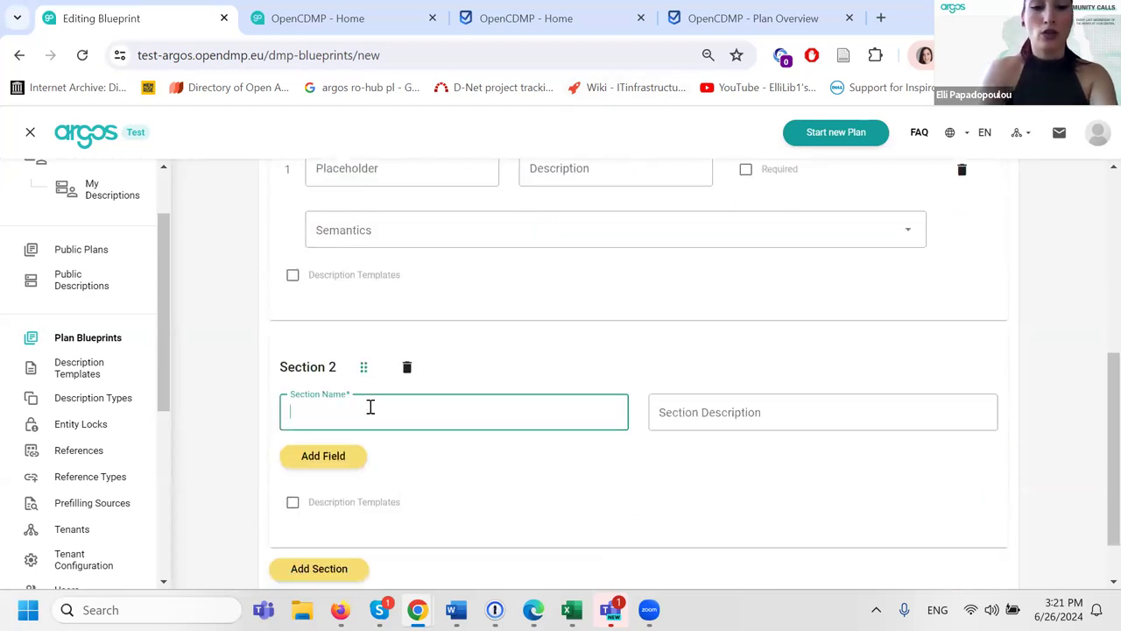
type("Prefilli")
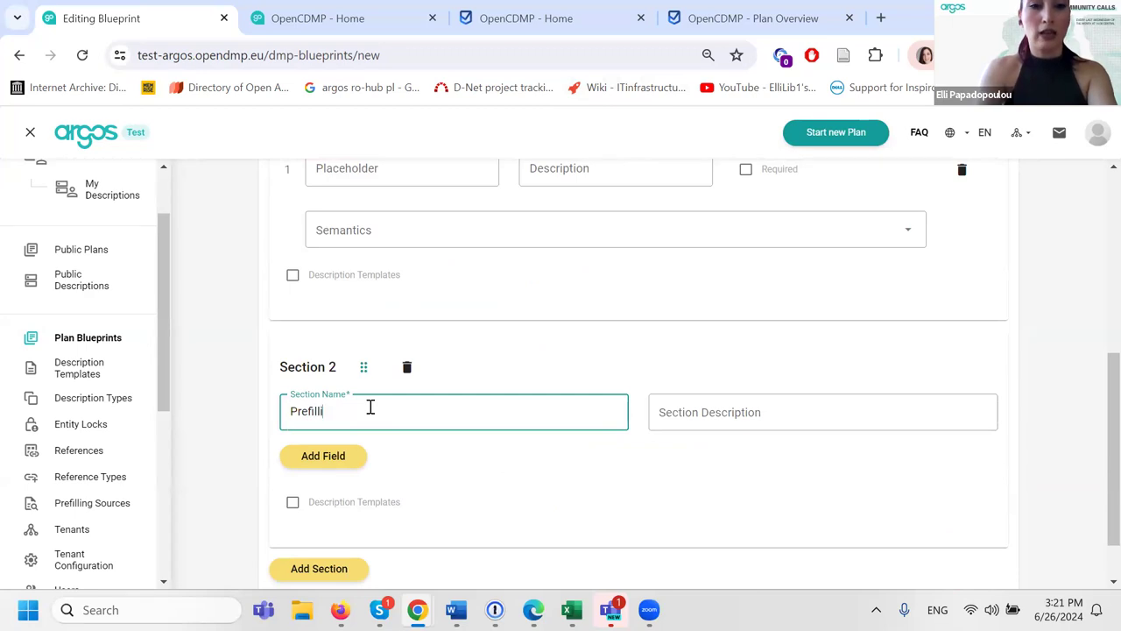
type("ng Datas")
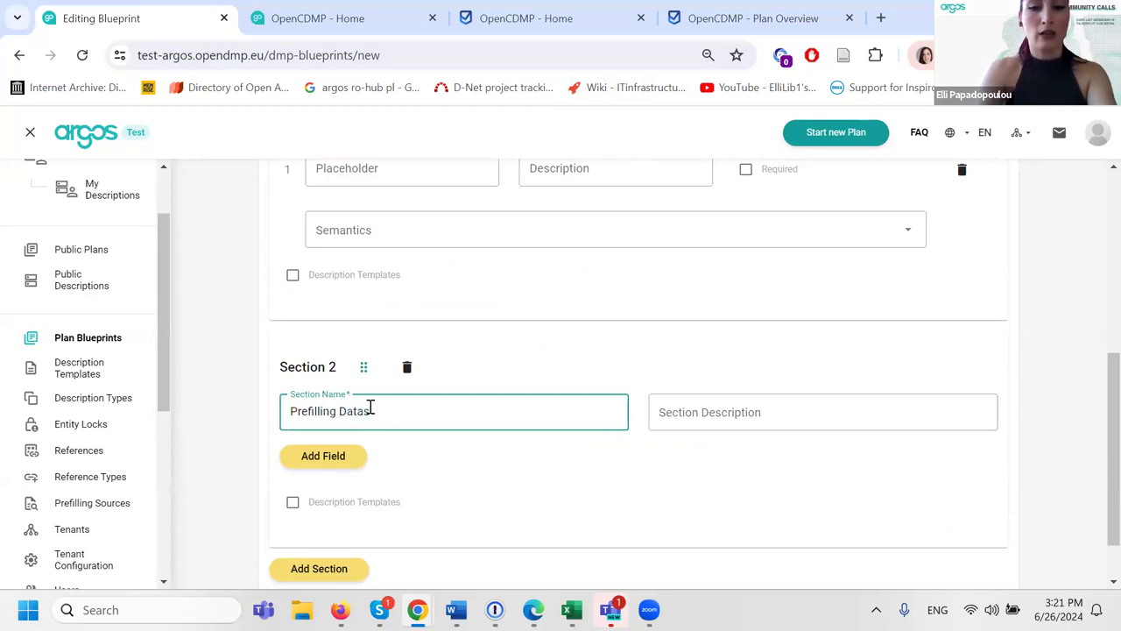
- Enable description templates for the Prefilling Data section and choose OpenAIRE as its prefilling source
left_click(292, 503)
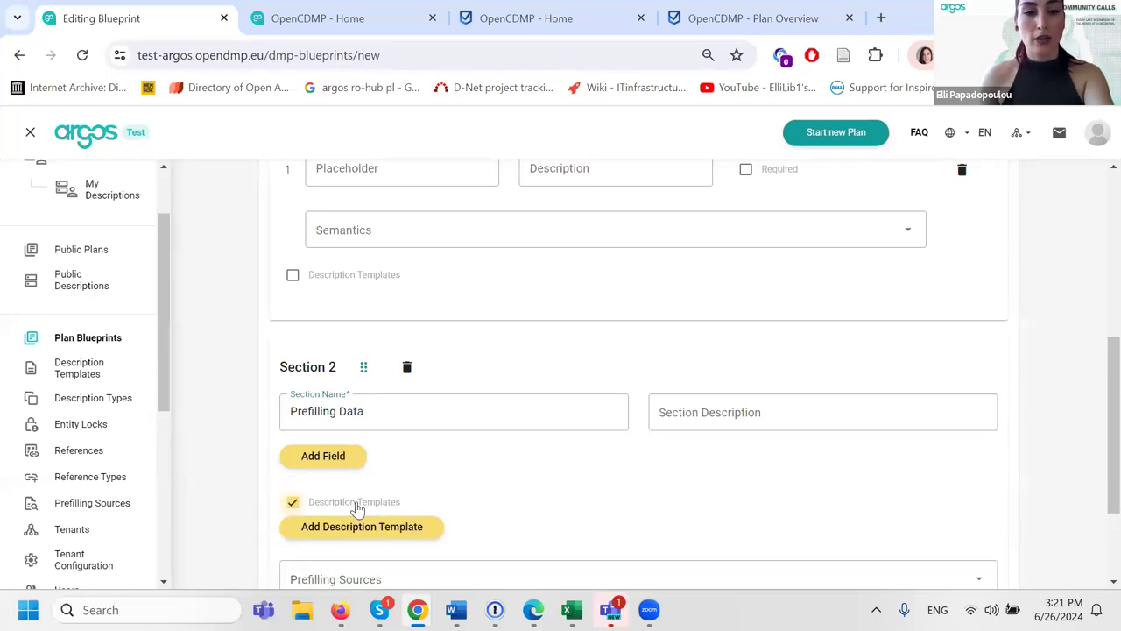
scroll(420, 521, "down", 2)
left_click(383, 424)
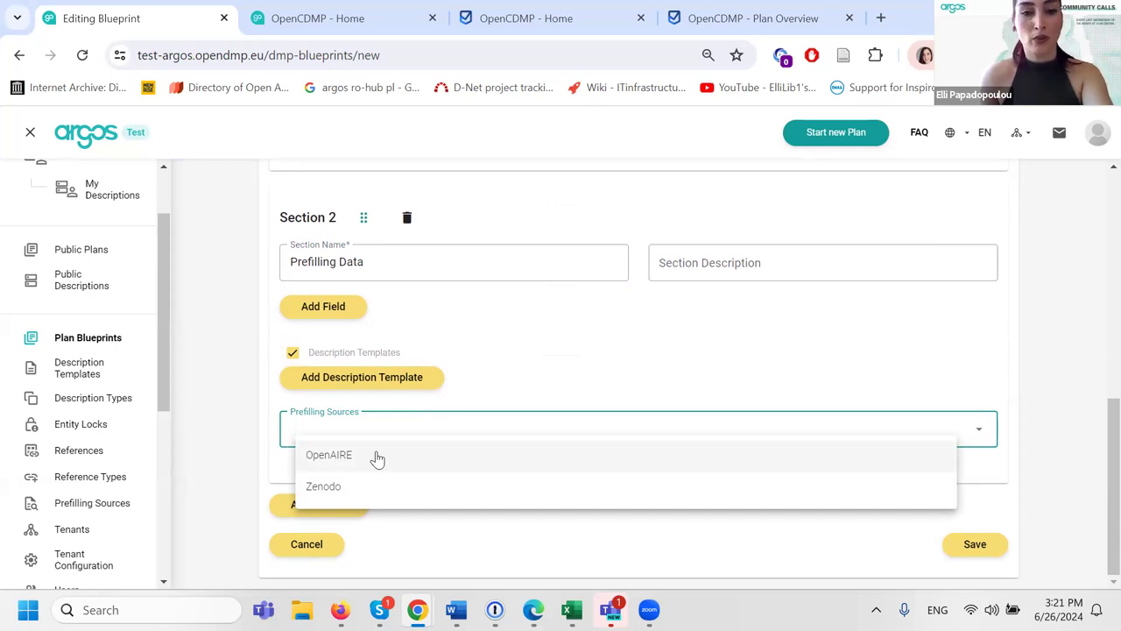
left_click(375, 454)
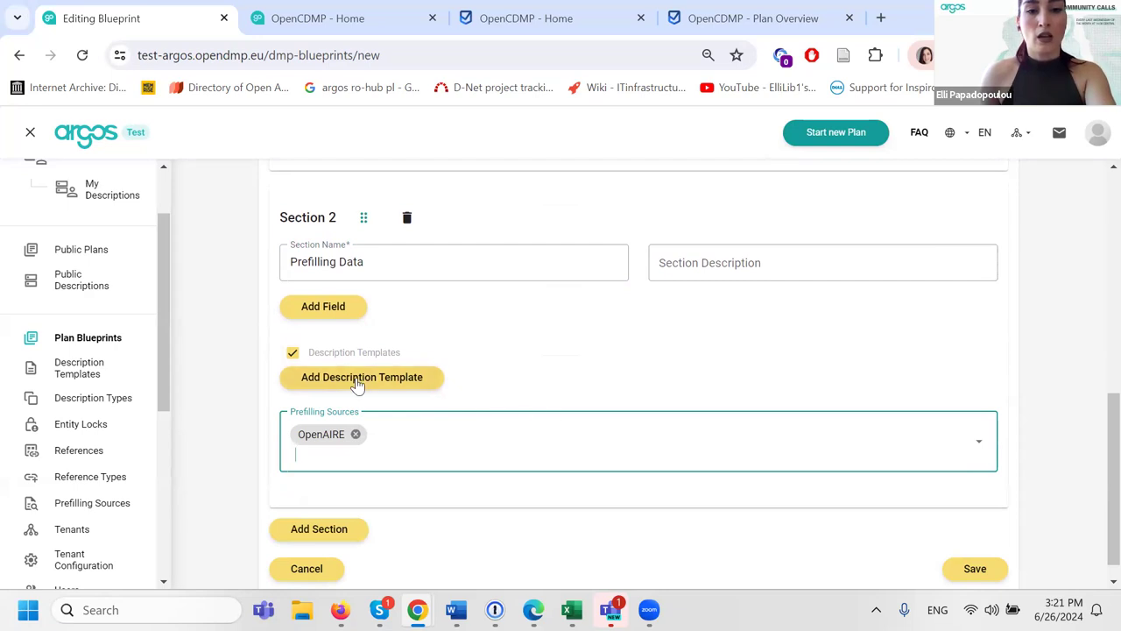
- Add the Athena RC Template as a description template in the Prefilling Data section
left_click(357, 383)
left_click(443, 430)
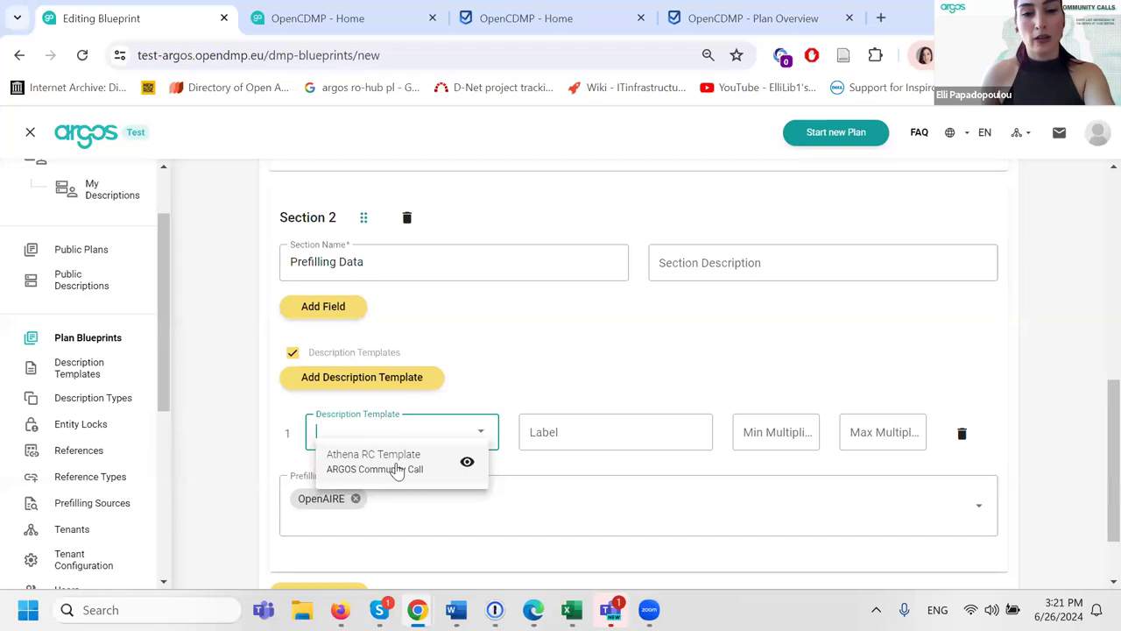
left_click(397, 464)
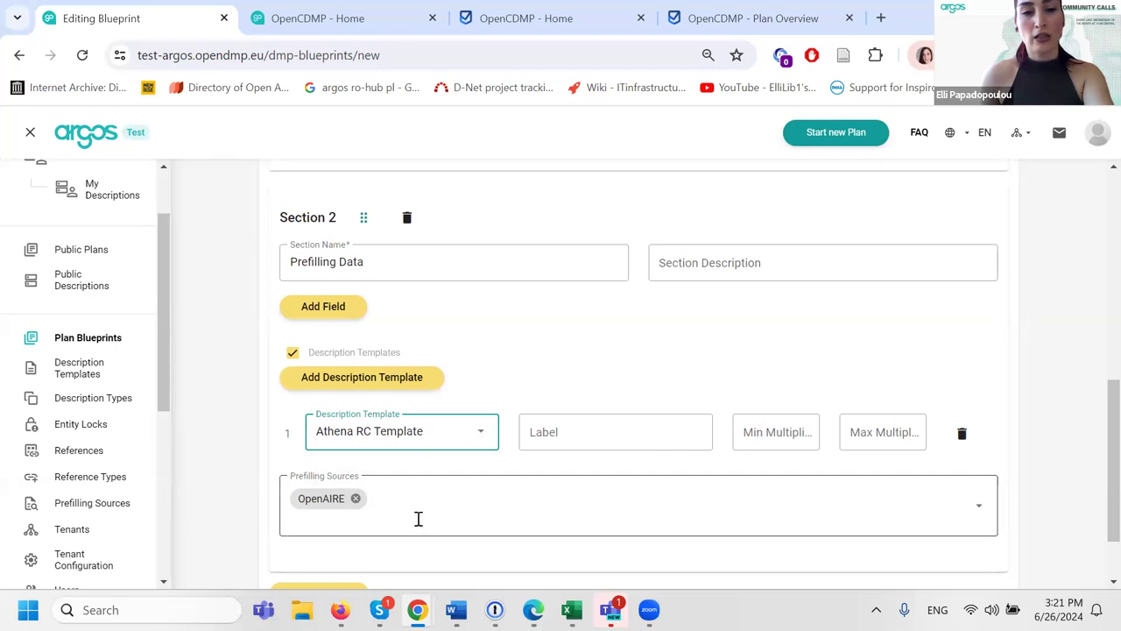
- Add a third section to the blueprint and name it "Prefilling software"
scroll(418, 512, "down", 1)
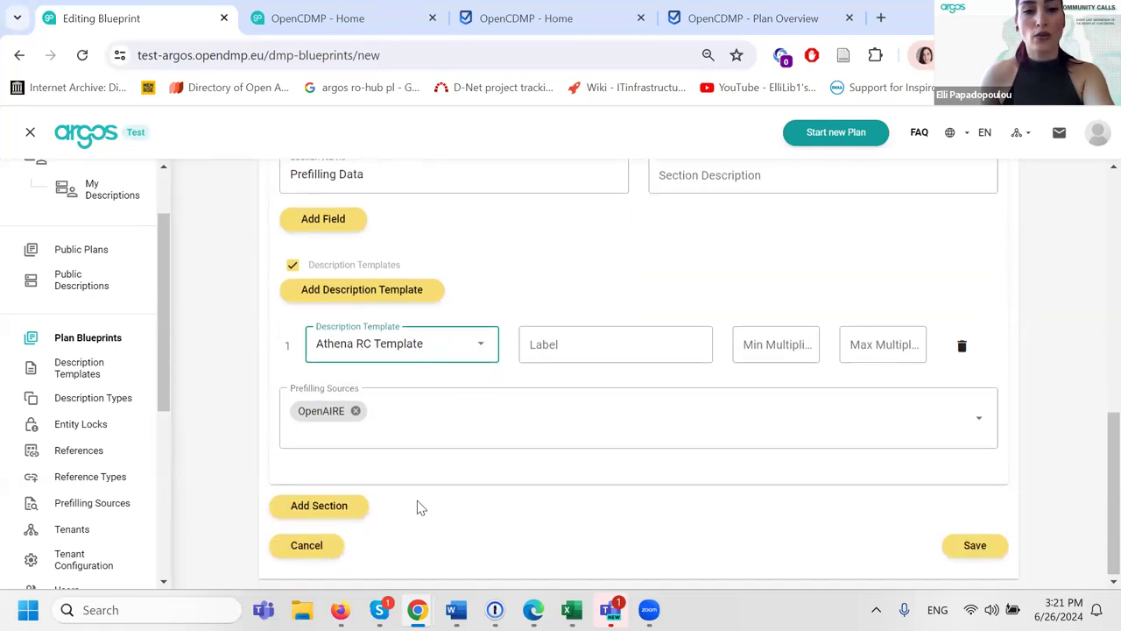
left_click(319, 505)
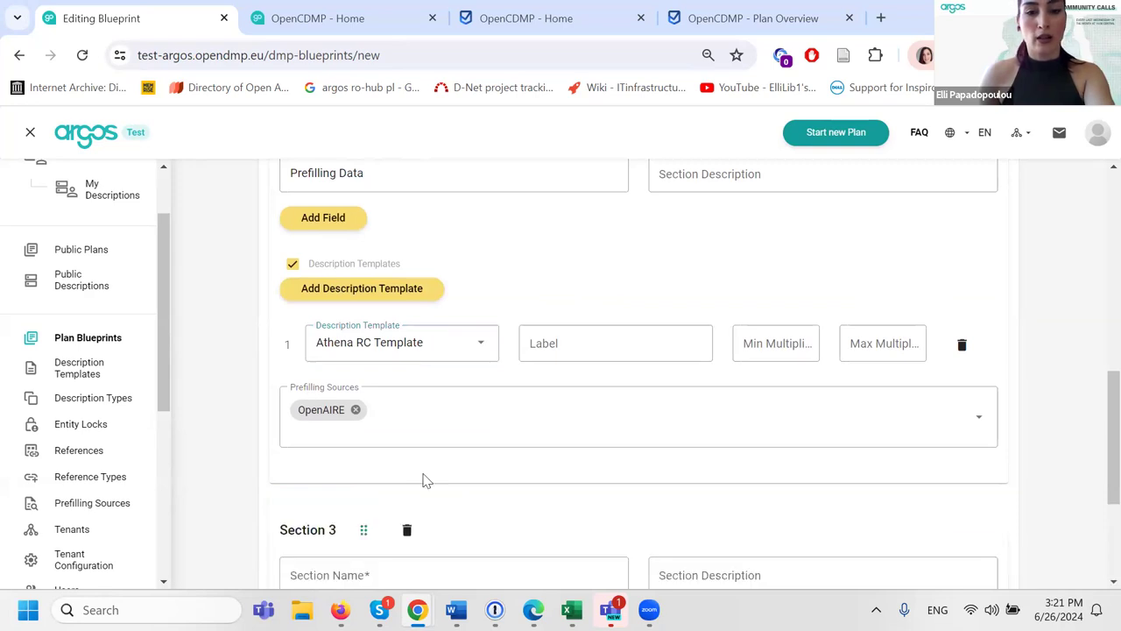
scroll(420, 478, "down", 1)
left_click(401, 487)
type("Se")
key("BackSpace")
key("BackSpace")
type("Pre")
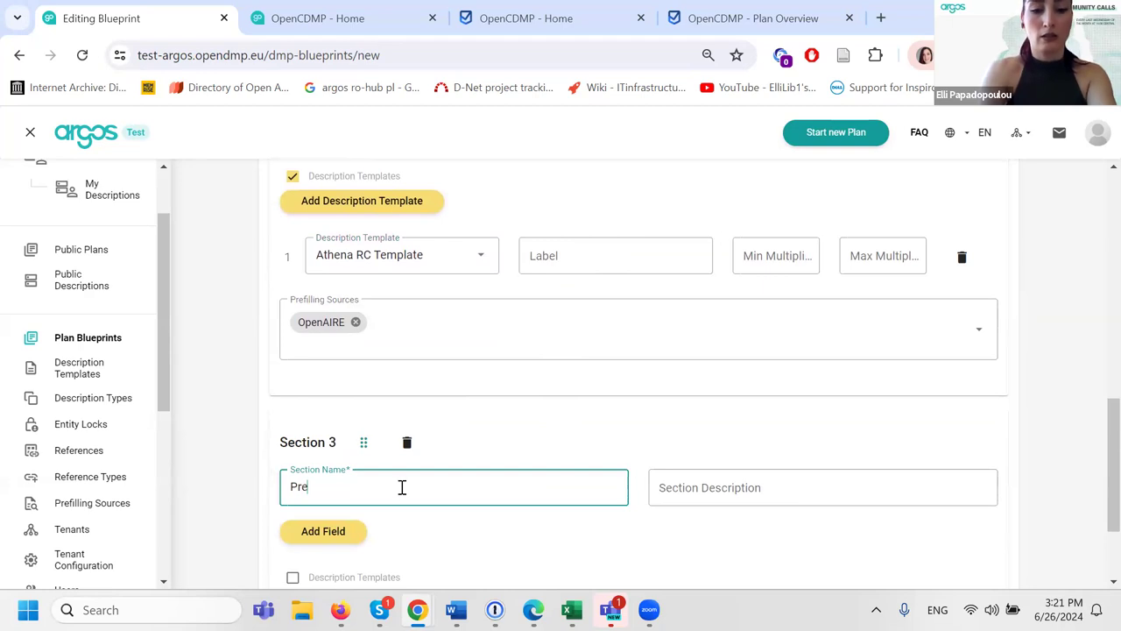
type("filling softare")
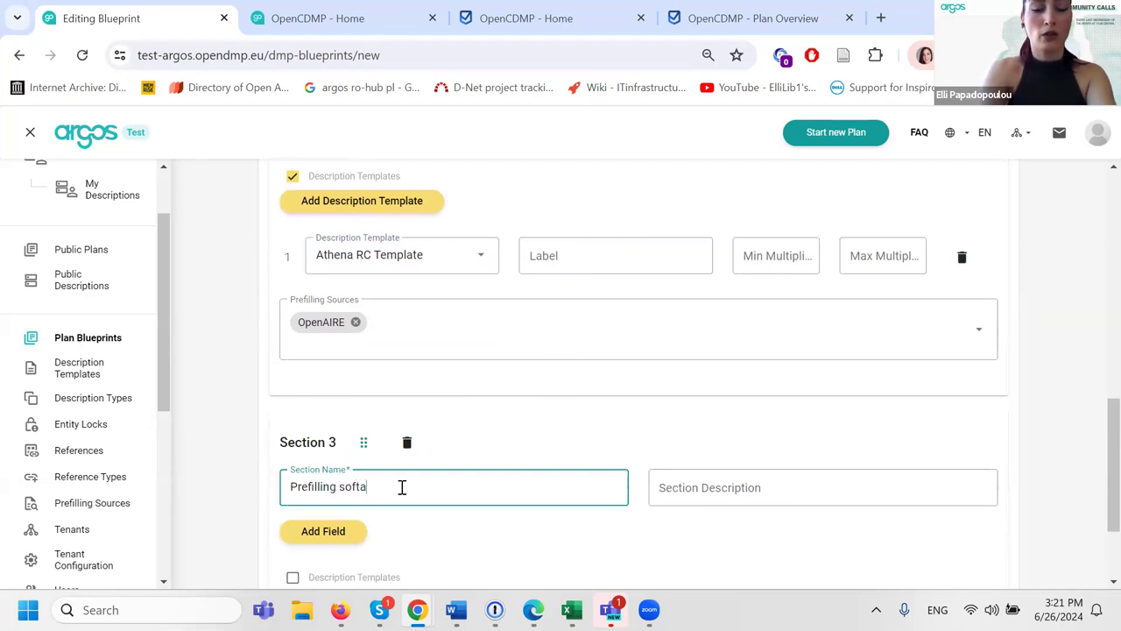
type("re")
- Enable description templates for the Prefilling software section and add the Athena RC Template
scroll(400, 485, "down", 2)
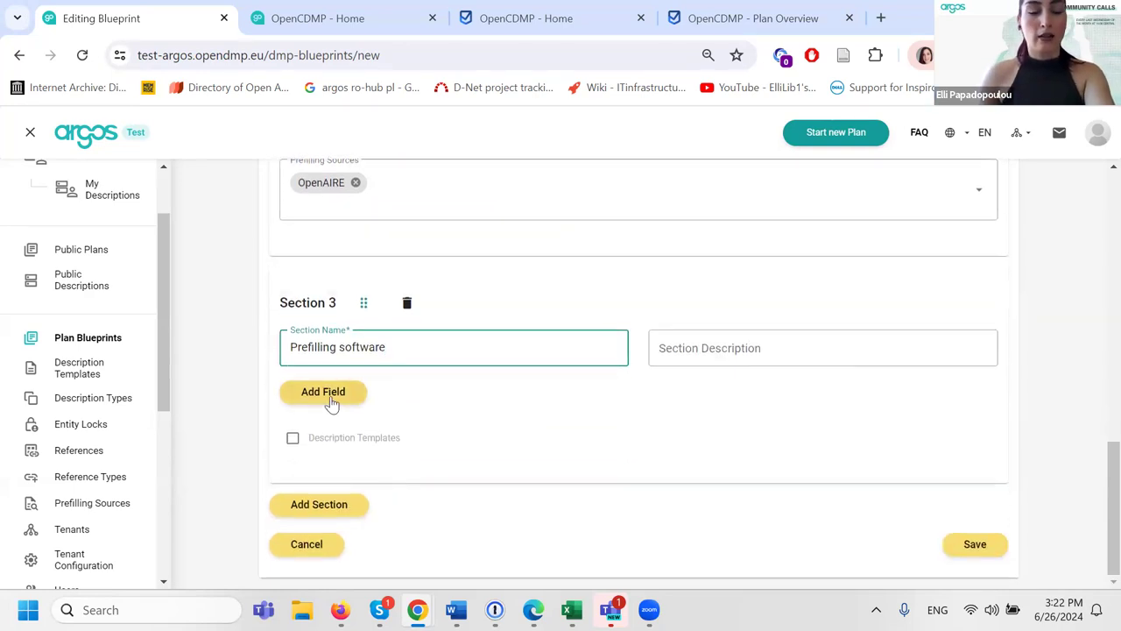
left_click(293, 438)
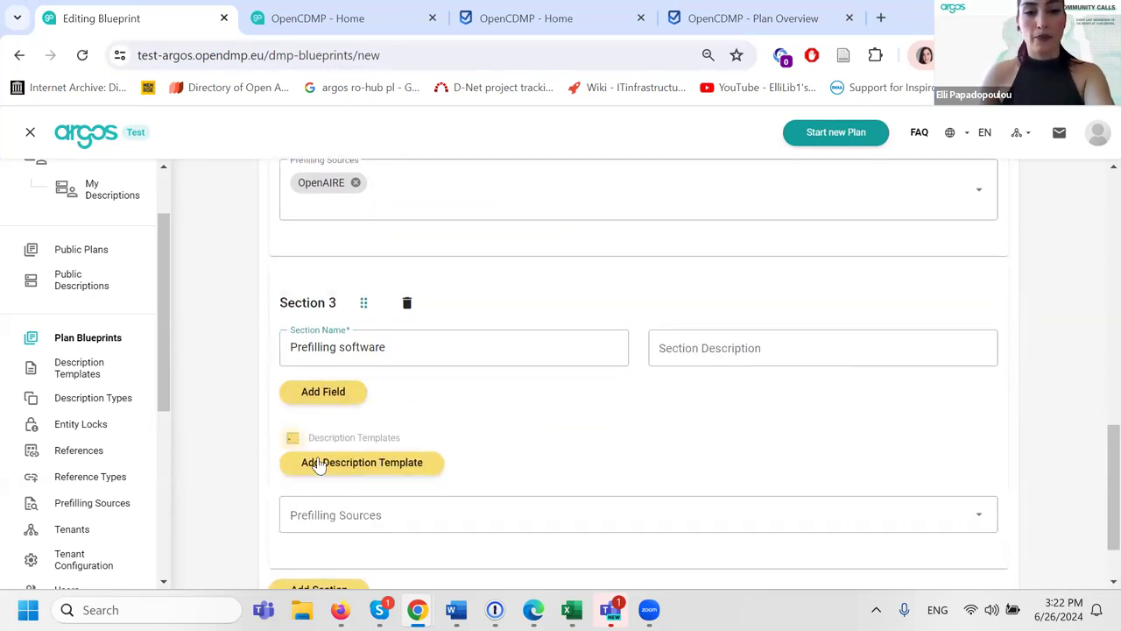
left_click(330, 468)
left_click(378, 517)
left_click(375, 553)
- Dismiss the Teams notification and choose Zenodo as the prefilling source of the Prefilling software section
scroll(505, 512, "down", 1)
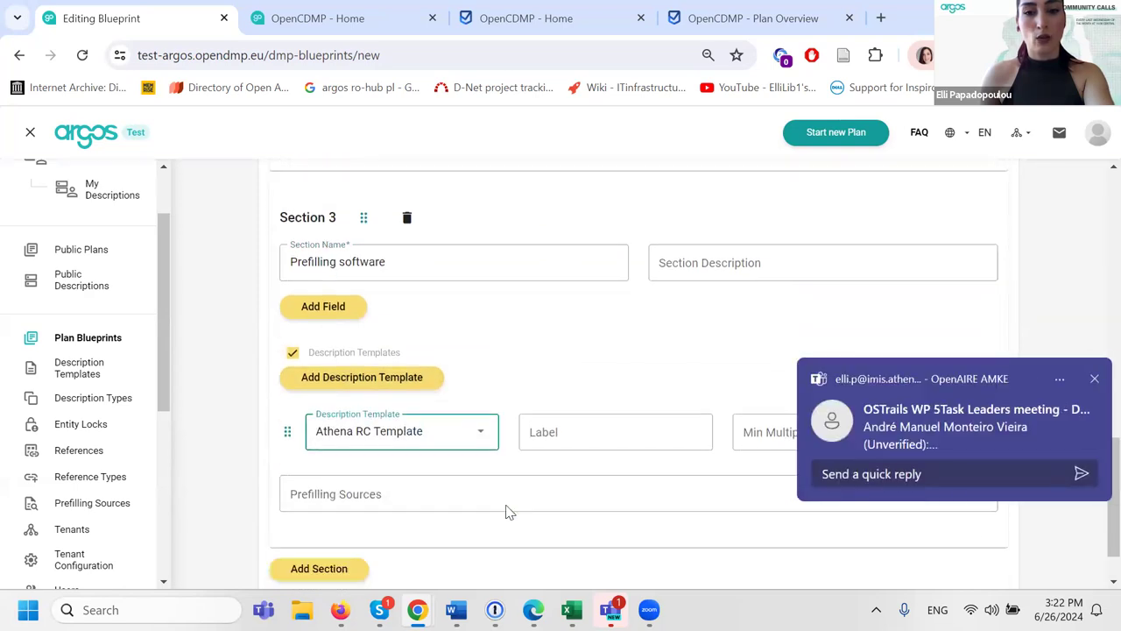
left_click(1093, 381)
left_click(411, 490)
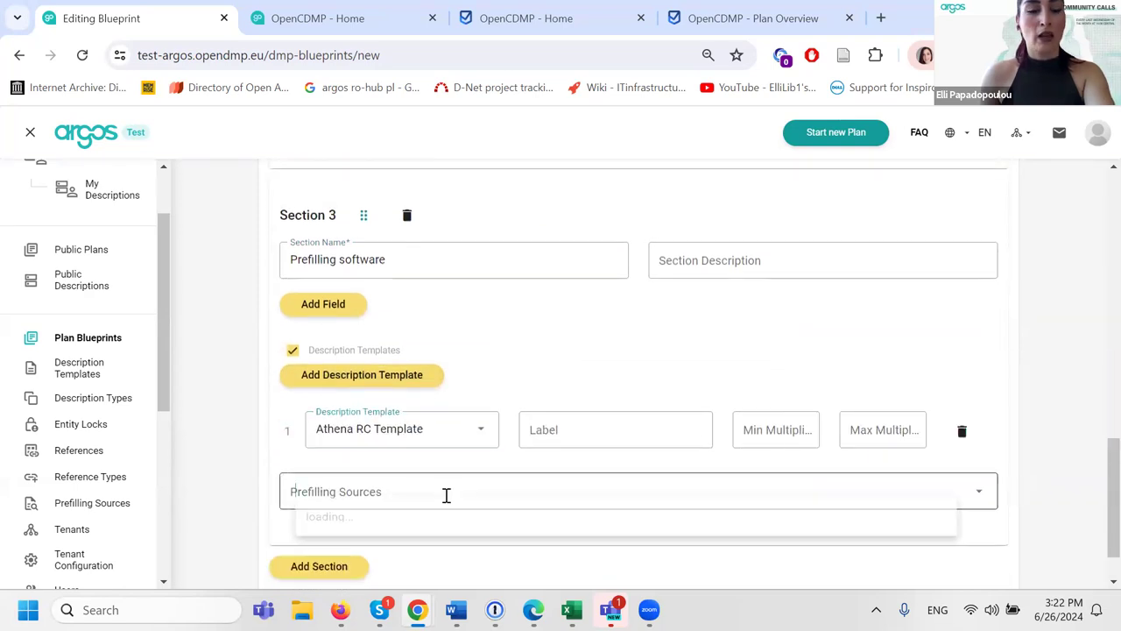
left_click(386, 550)
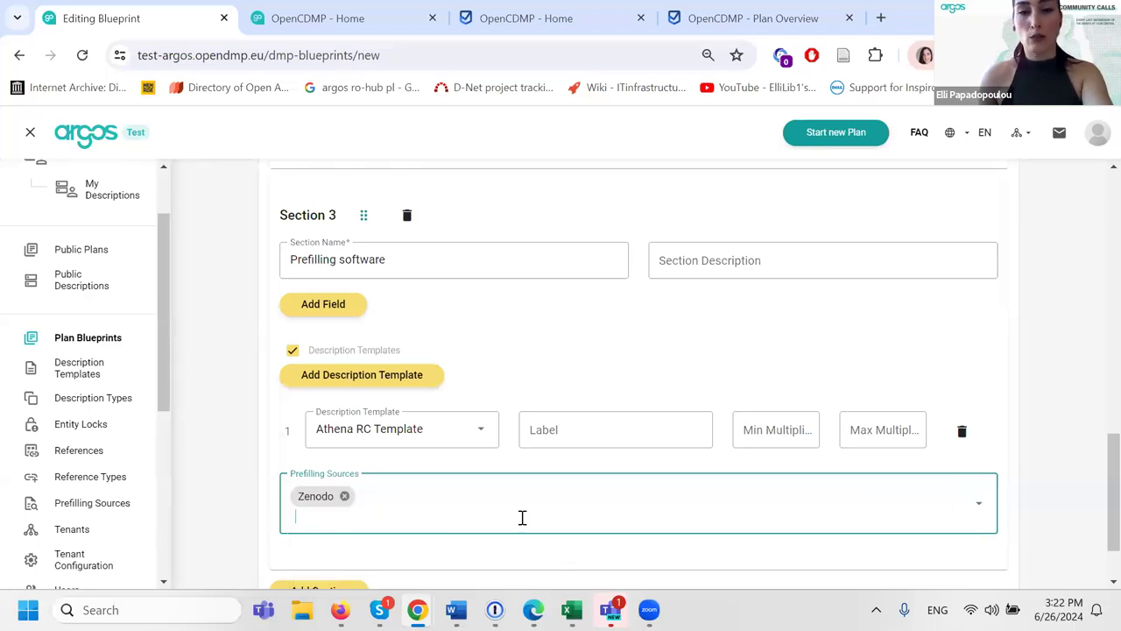
- Try to save the blueprint with its three sections
scroll(522, 518, "down", 1)
left_click(970, 547)
left_click(599, 413)
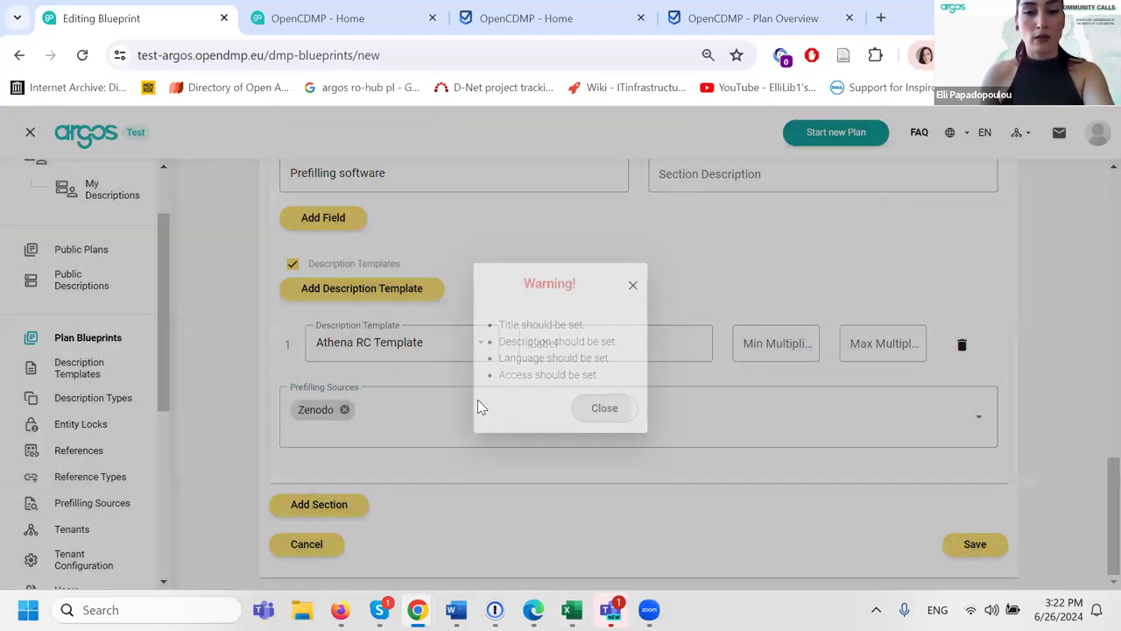
- Add a second field to the Policy section with field type System and system field Title
scroll(460, 458, "up", 15)
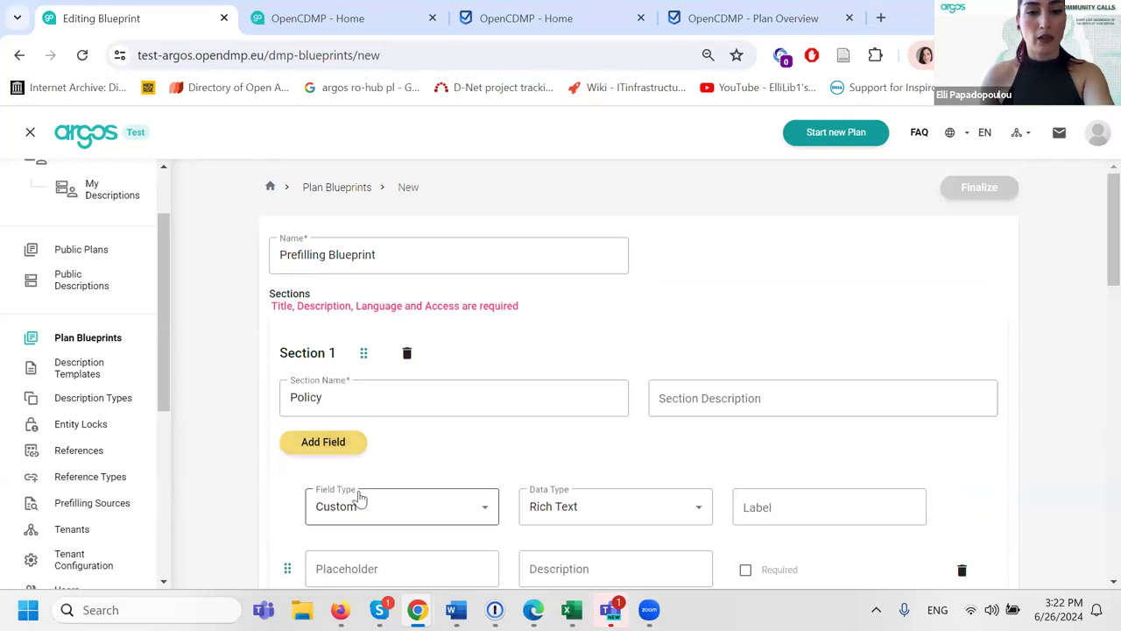
scroll(364, 499, "down", 2)
left_click(409, 528)
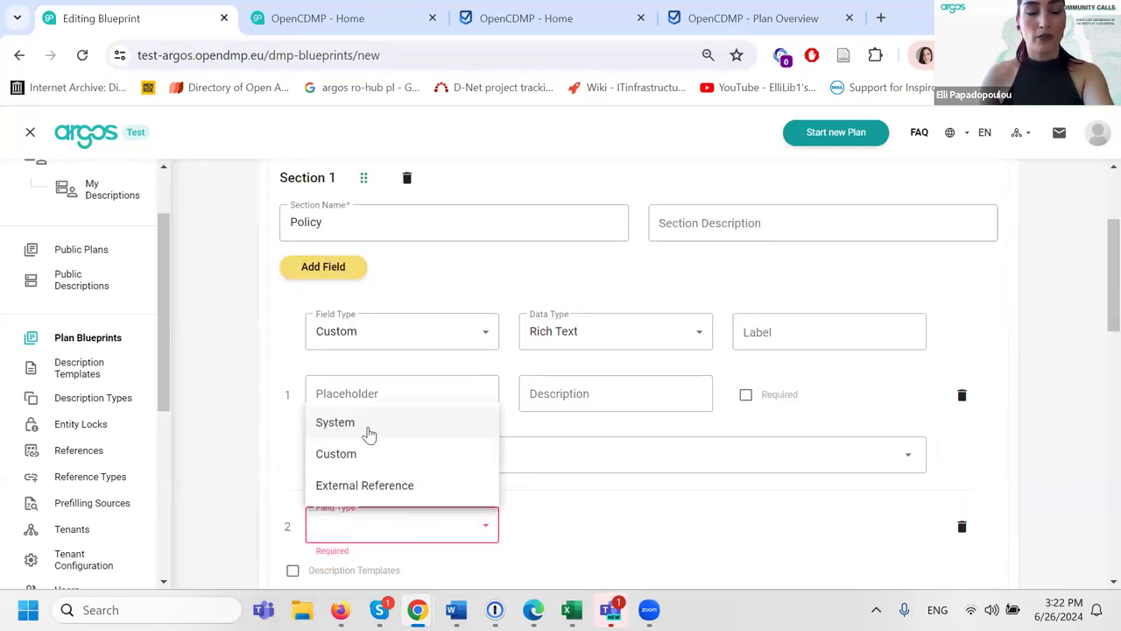
left_click(335, 422)
scroll(498, 528, "down", 1)
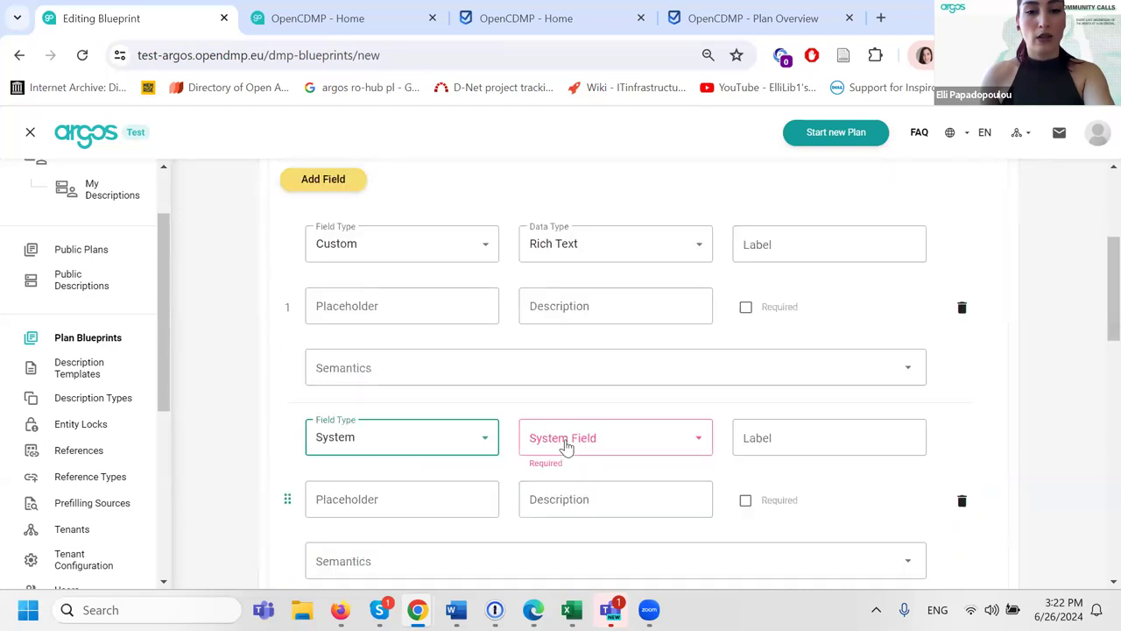
left_click(565, 446)
left_click(593, 265)
scroll(419, 462, "down", 1)
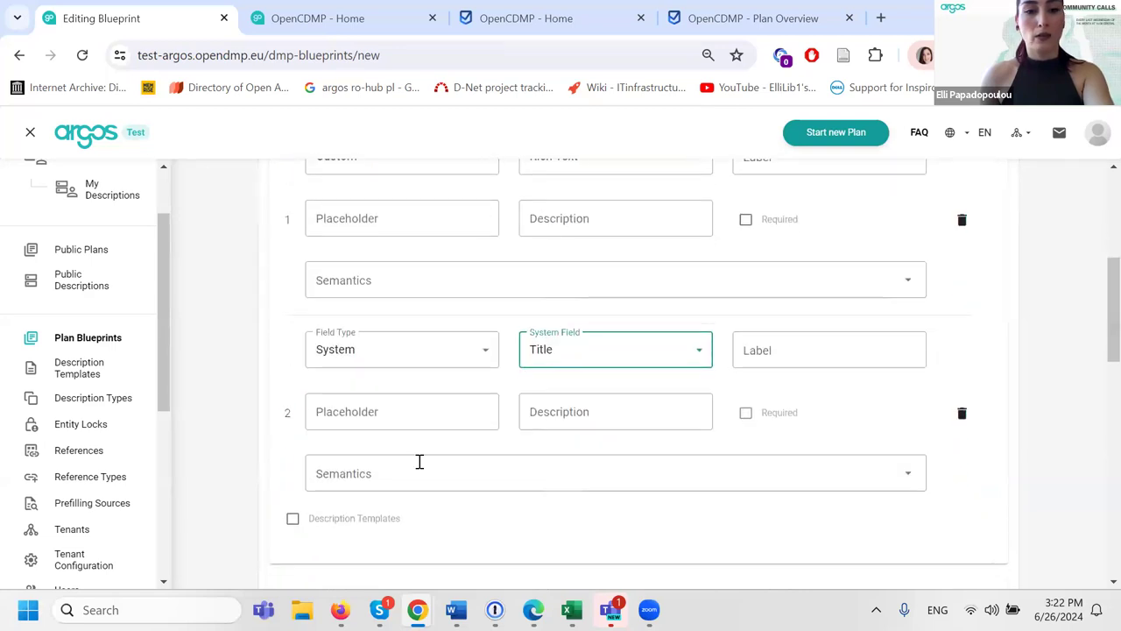
- Add a third field to the Policy section with field type System and system field Description
scroll(345, 320, "up", 2)
left_click(335, 273)
scroll(421, 484, "down", 4)
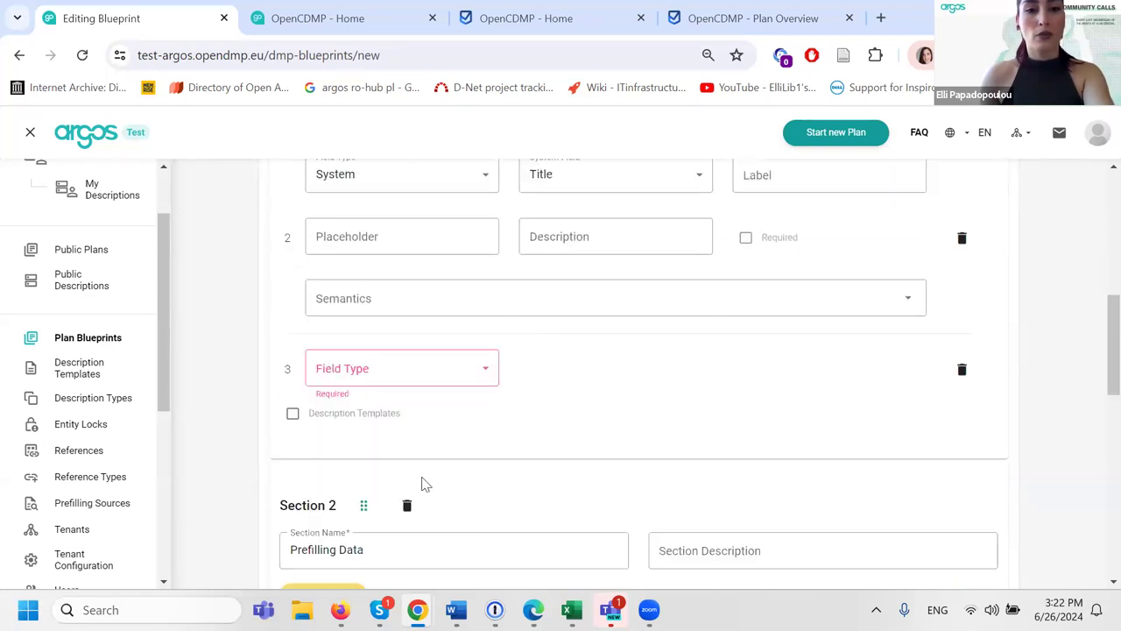
scroll(388, 288, "down", 1)
left_click(415, 349)
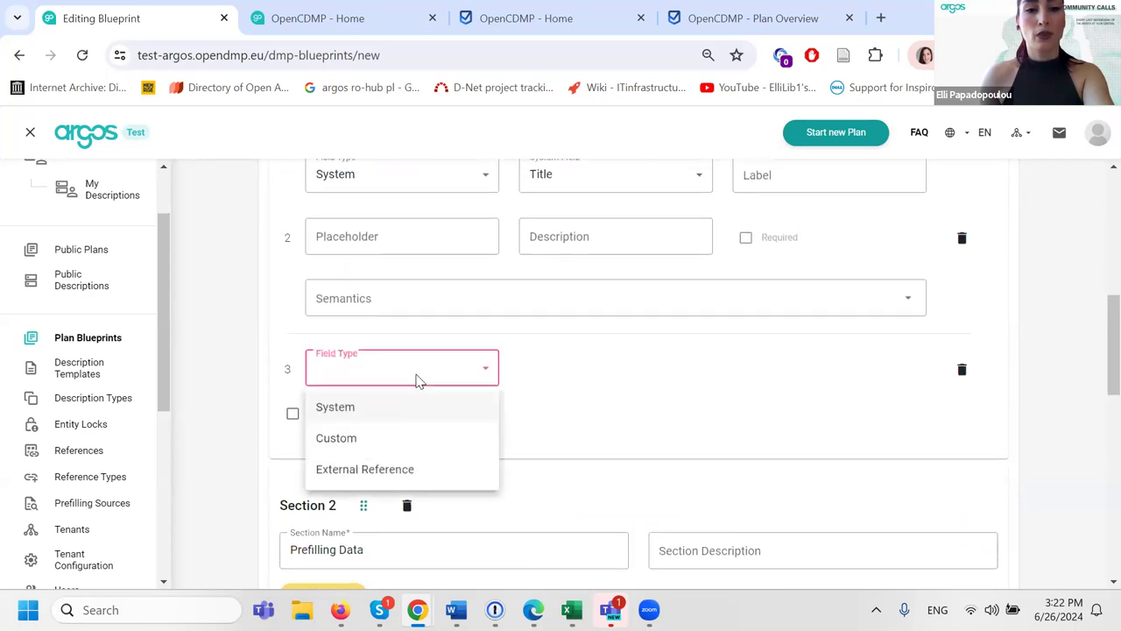
left_click(395, 408)
left_click(593, 373)
left_click(591, 438)
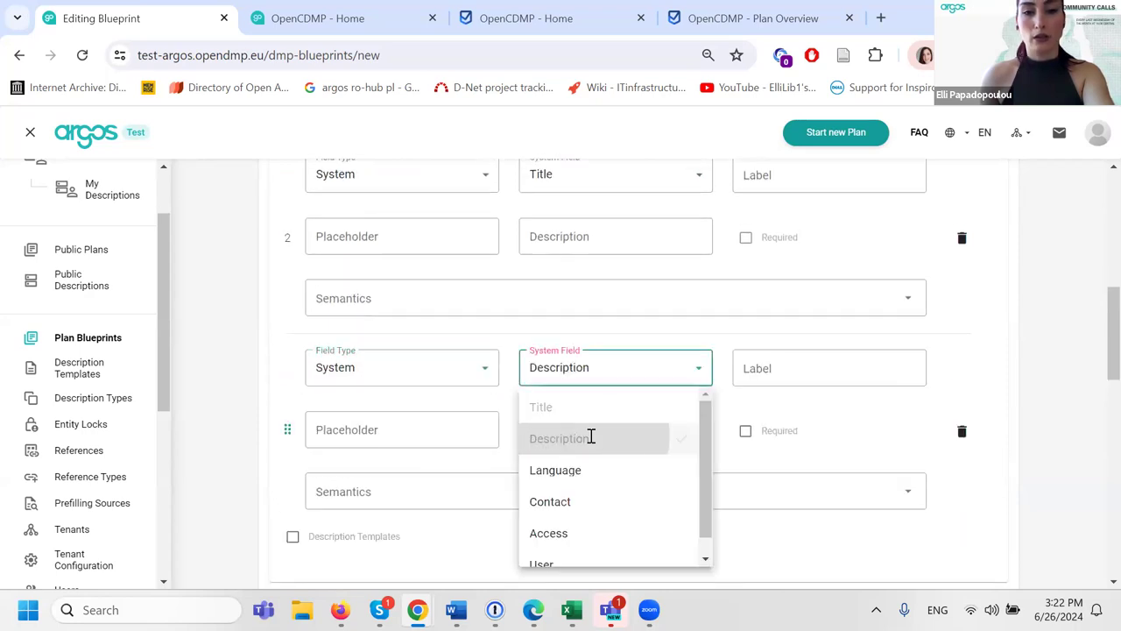
- Add a fourth field to the Policy section with field type System and system field Language
scroll(359, 506, "up", 3)
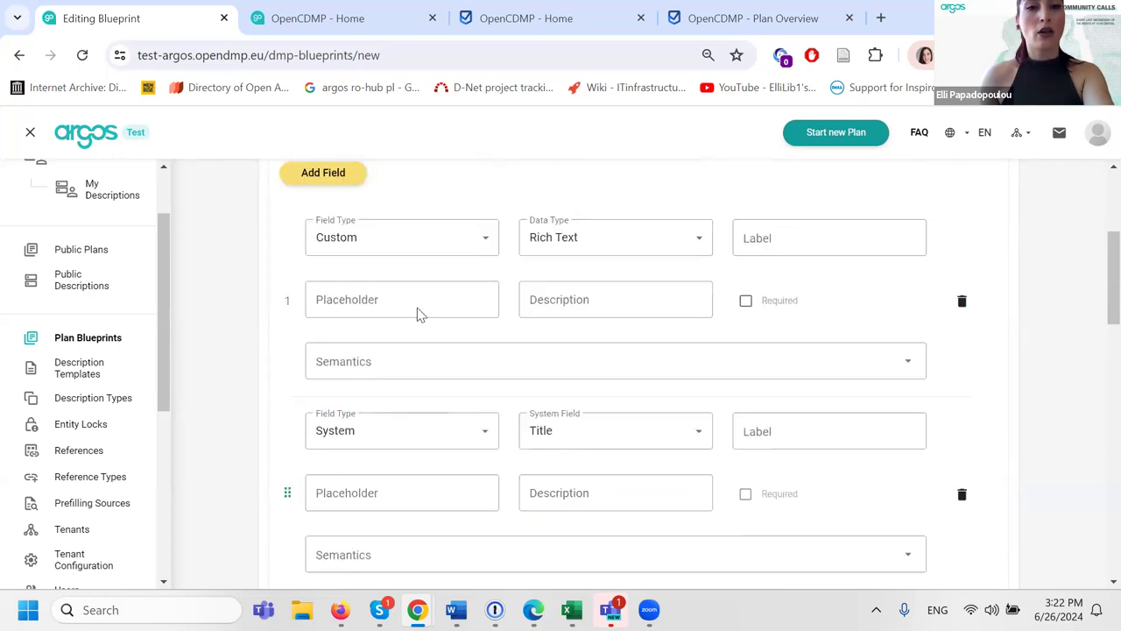
scroll(415, 295, "down", 2)
scroll(385, 420, "down", 2)
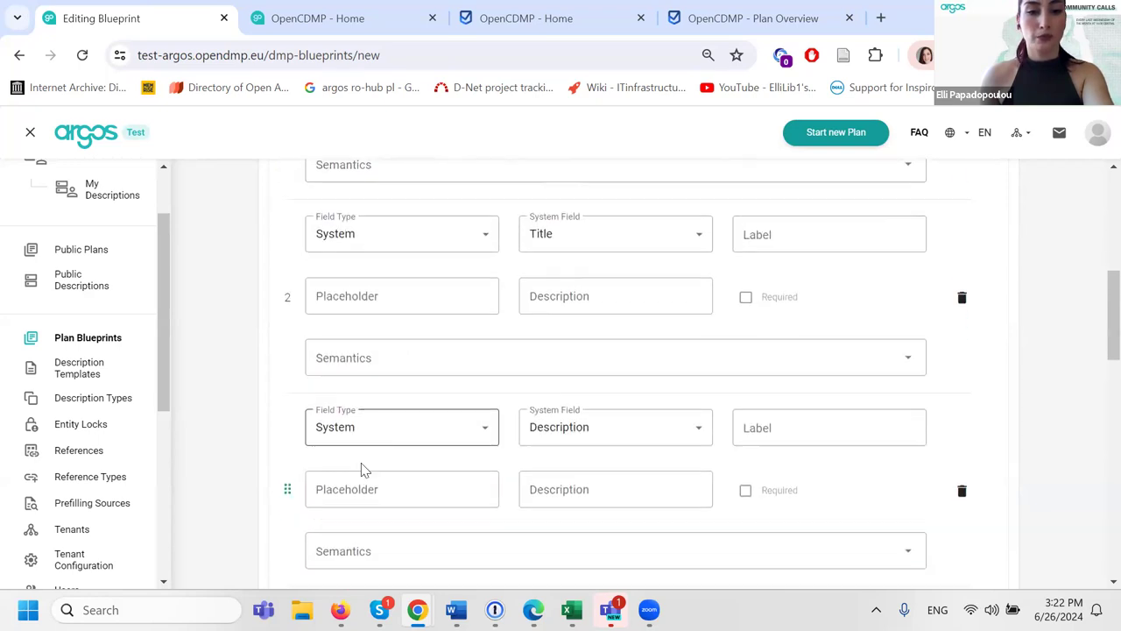
left_click(375, 475)
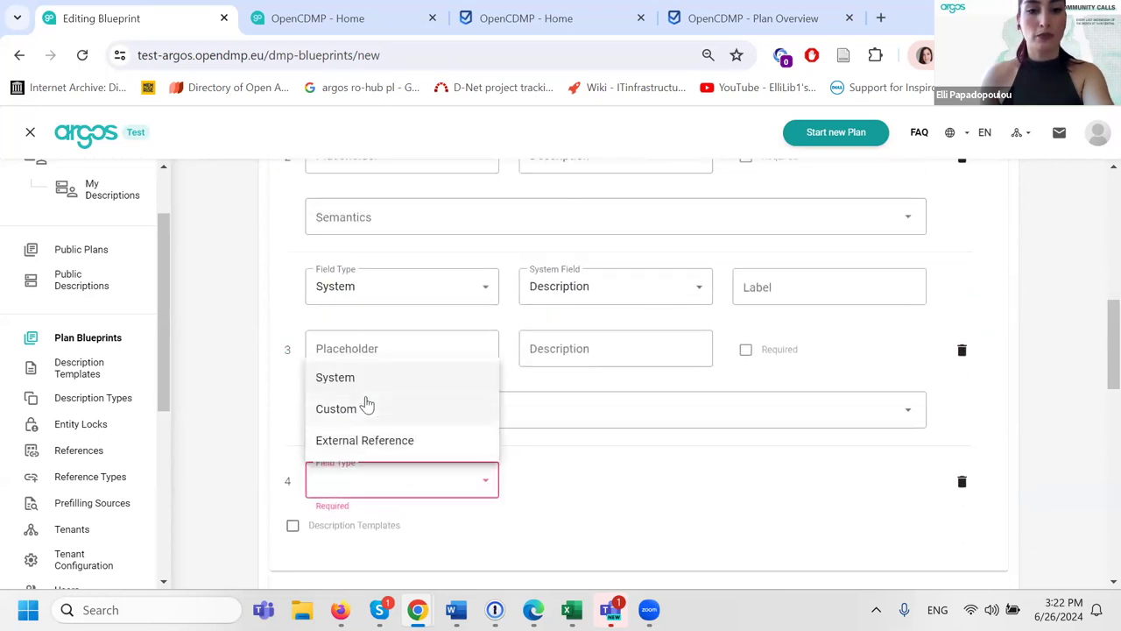
left_click(372, 378)
left_click(560, 483)
left_click(568, 371)
- Try to save the blueprint with the Title, Description and Language fields in place
scroll(633, 516, "down", 5)
scroll(677, 537, "down", 5)
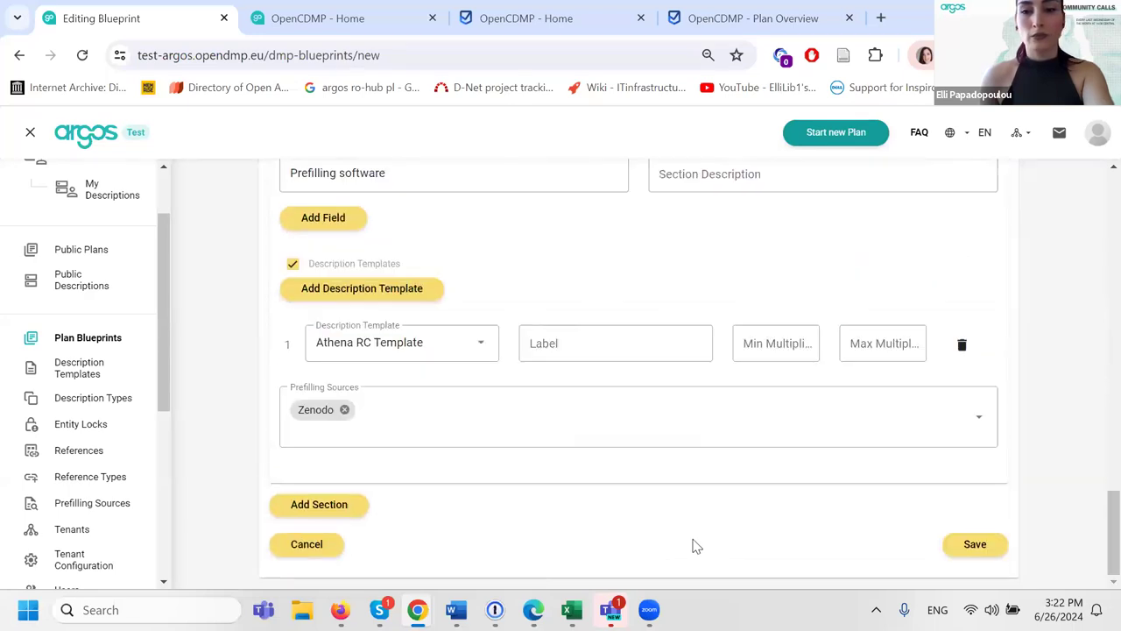
left_click(972, 544)
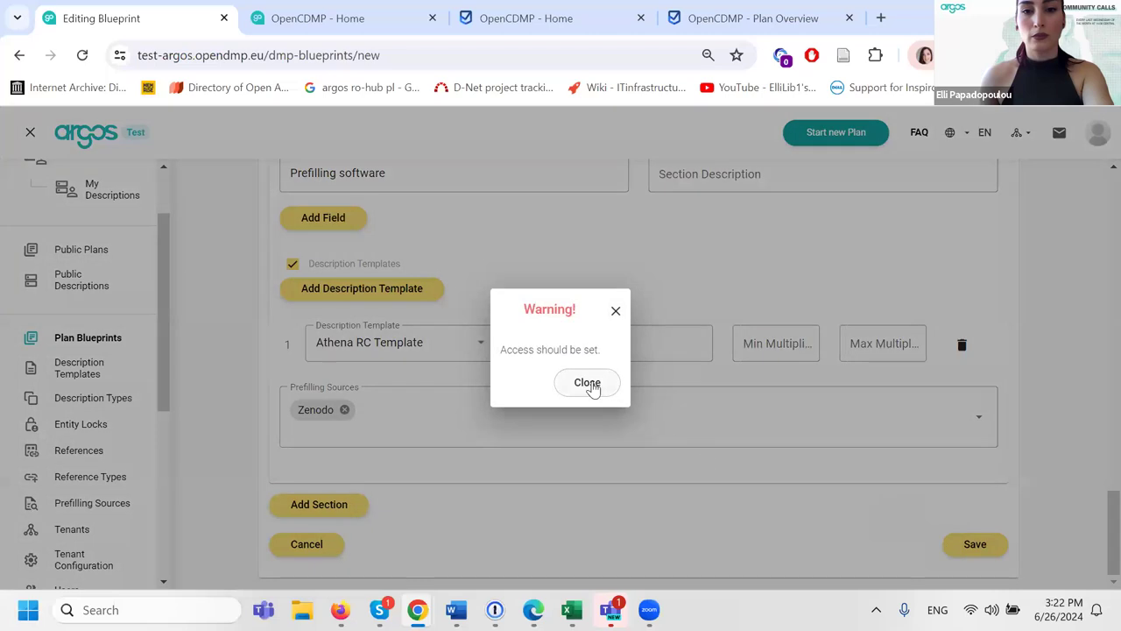
left_click(587, 382)
- Add a fifth field to the Policy section with field type System and system field Access, and try to save the blueprint
scroll(468, 405, "up", 10)
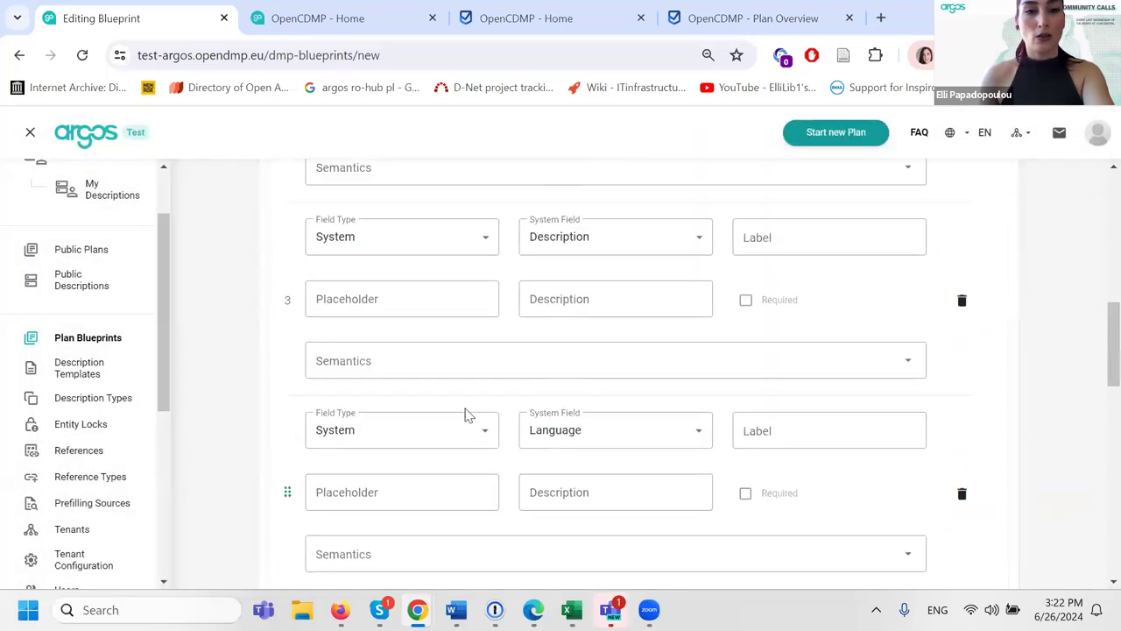
scroll(411, 440, "down", 2)
scroll(388, 406, "up", 5)
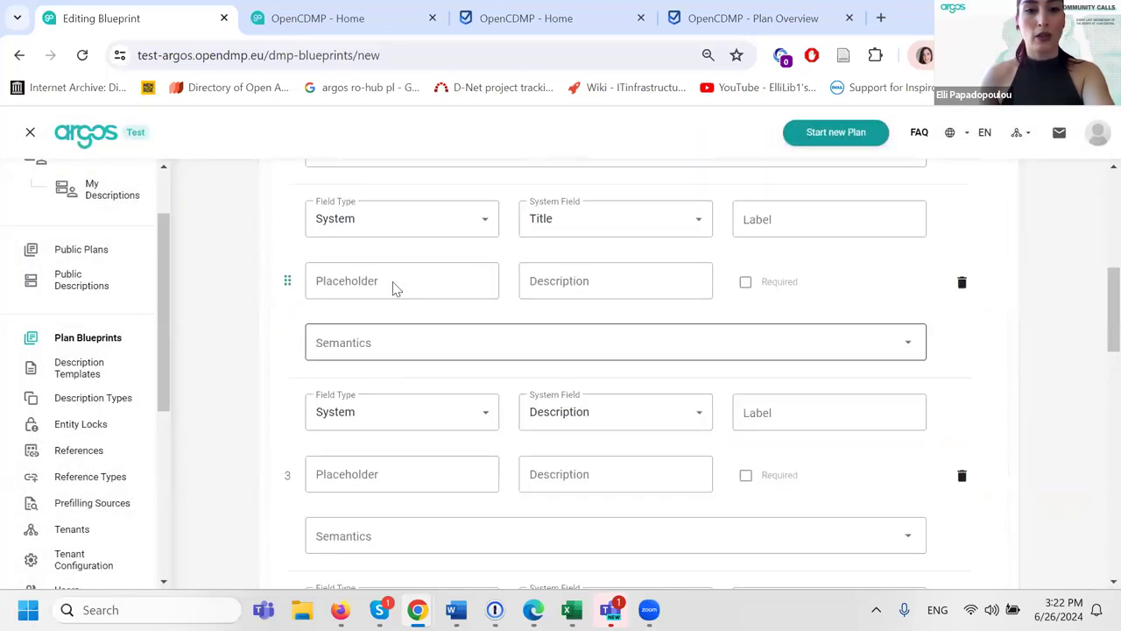
scroll(376, 263, "up", 4)
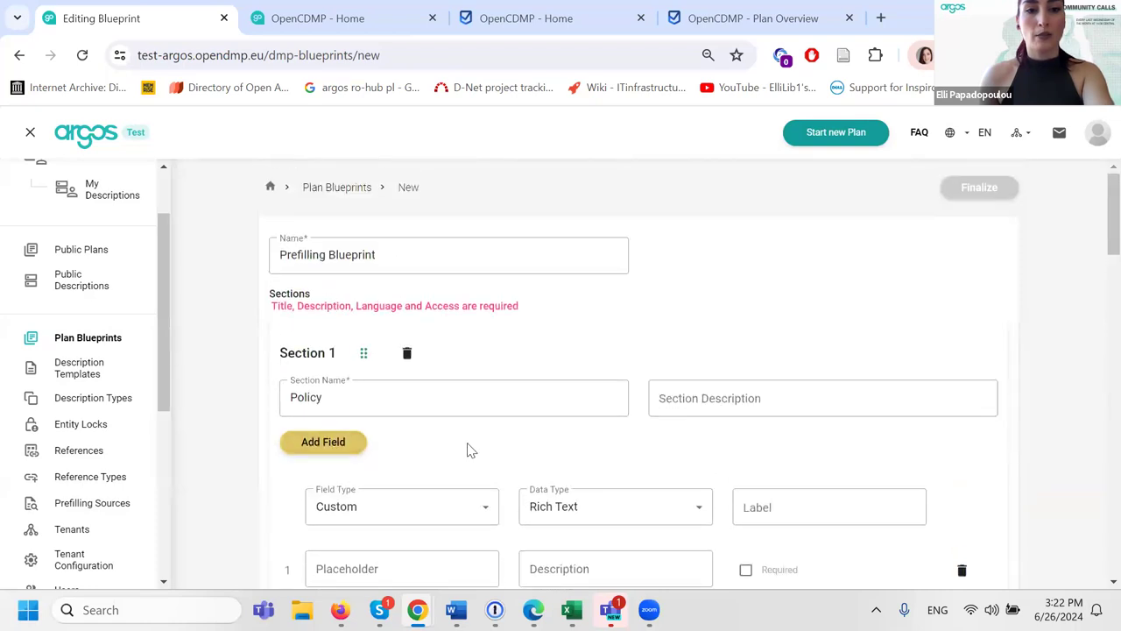
scroll(473, 451, "down", 3)
scroll(489, 454, "down", 7)
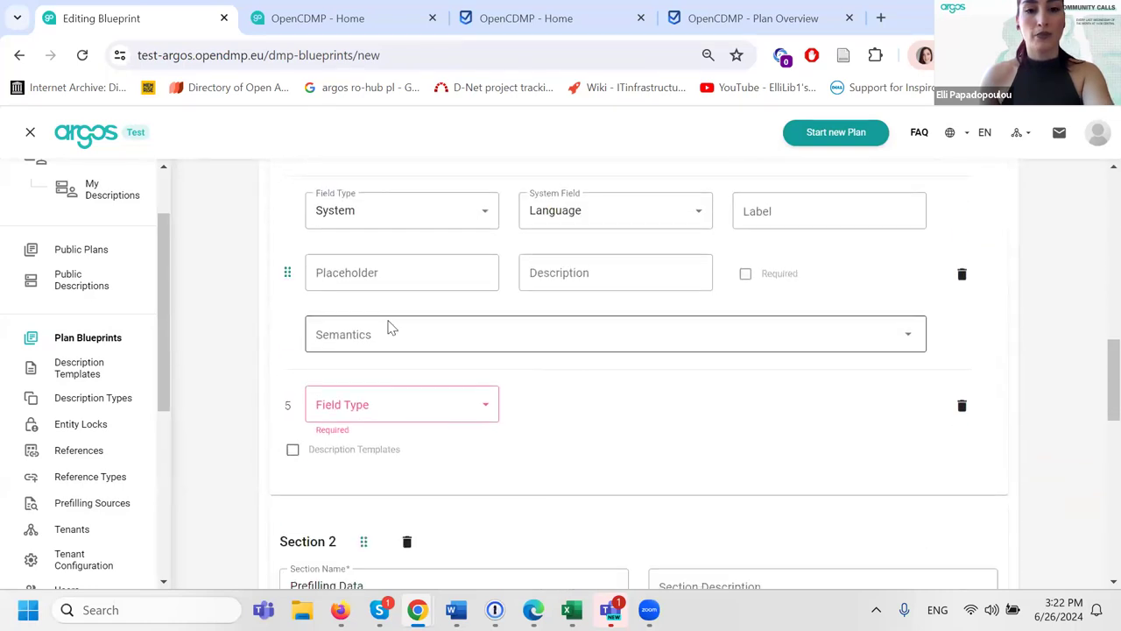
left_click(389, 415)
left_click(399, 448)
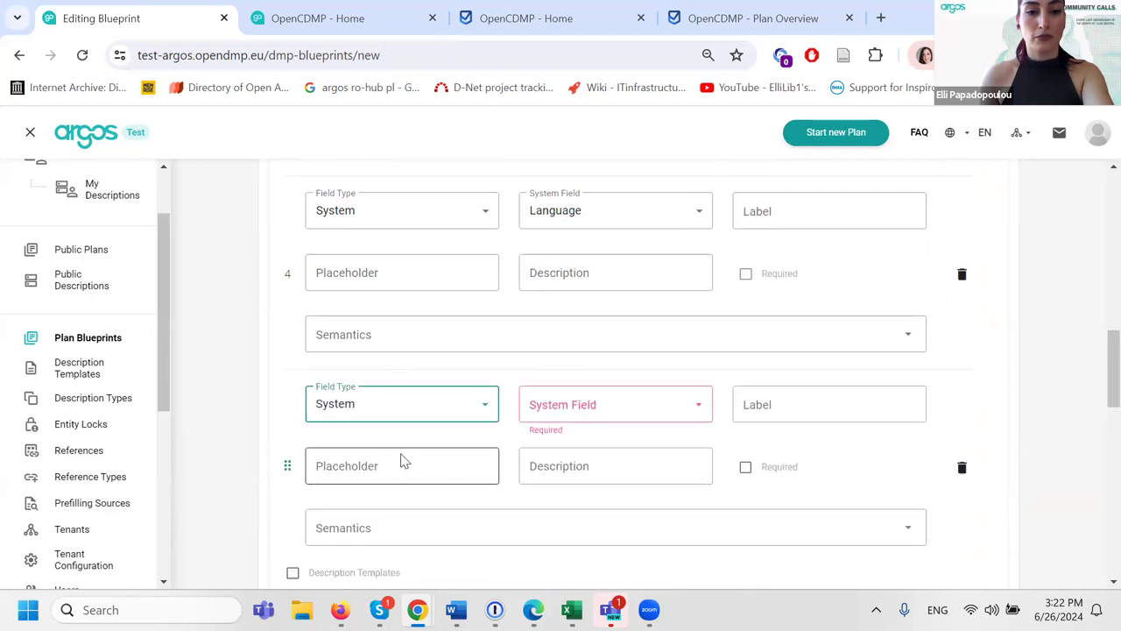
left_click(633, 416)
left_click(605, 355)
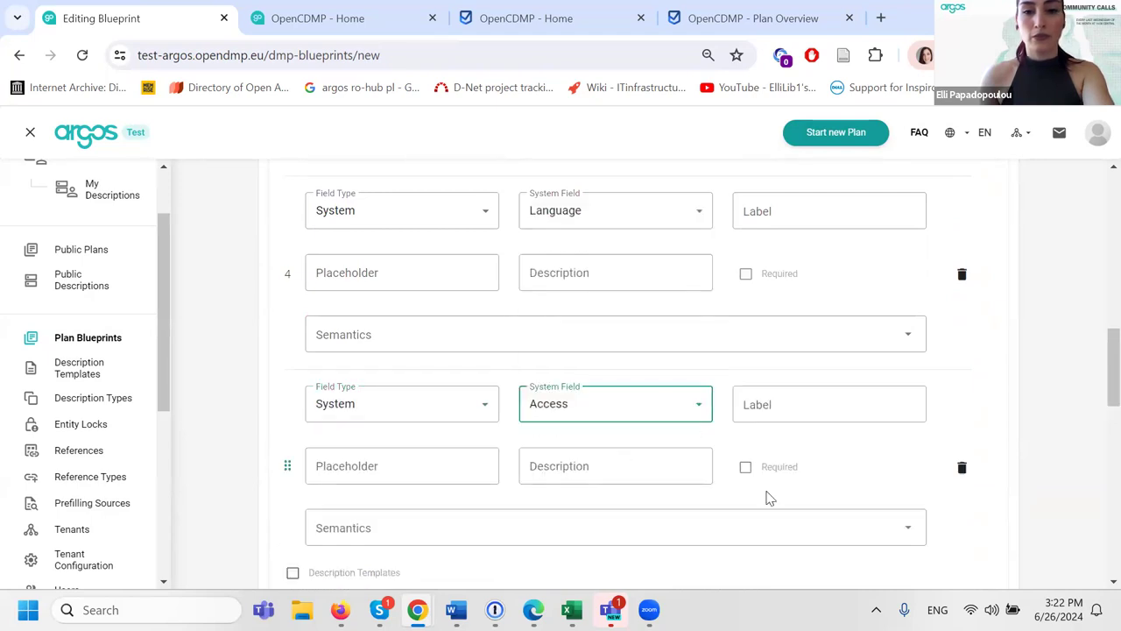
scroll(766, 497, "down", 10)
left_click(990, 543)
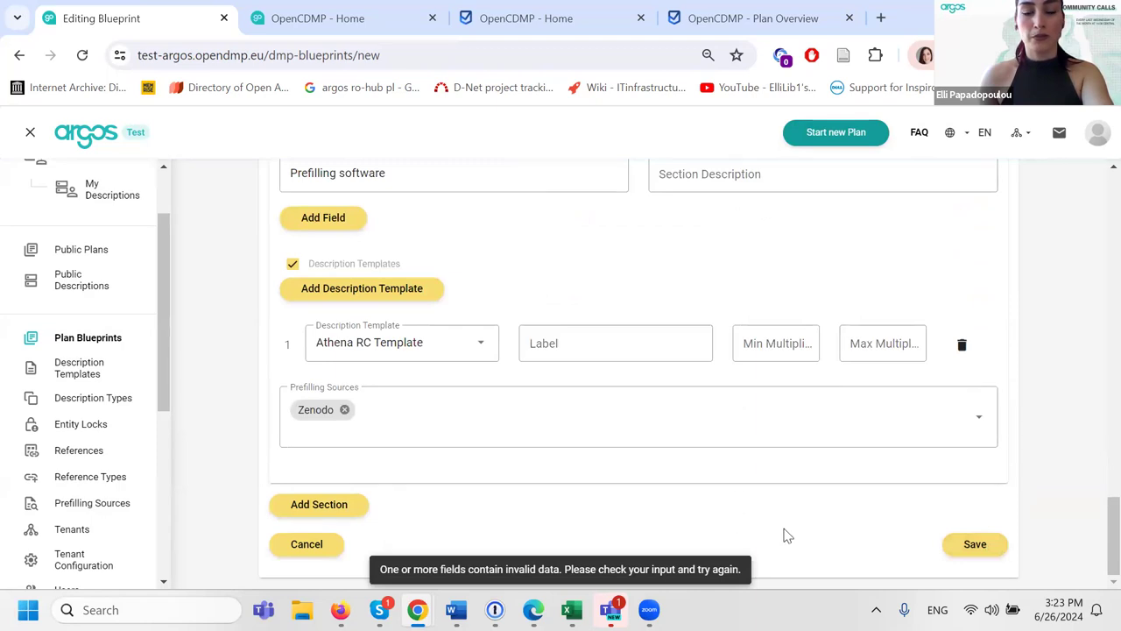
- Label the Policy section's first rich text field Policy and the Title system field Title
scroll(788, 530, "up", 15)
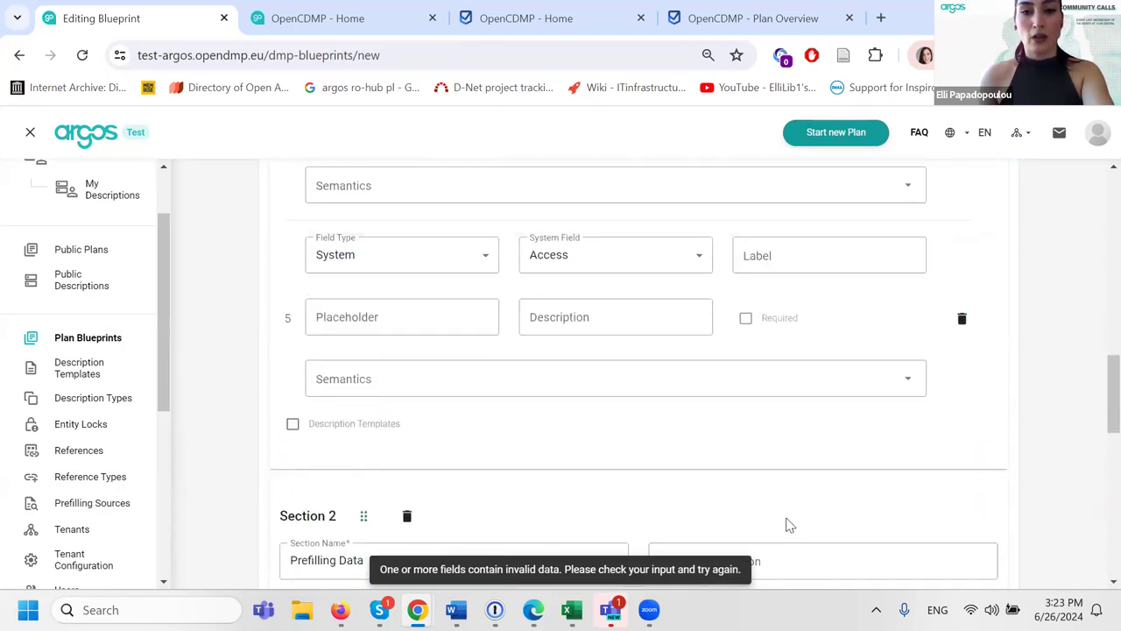
scroll(666, 438, "up", 2)
left_click(761, 492)
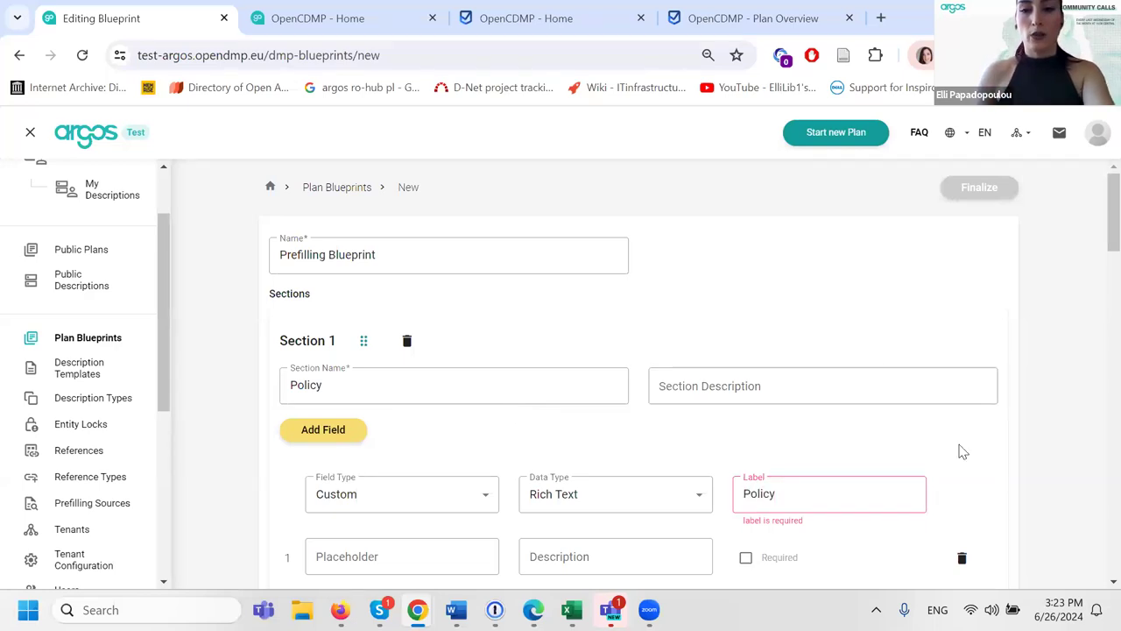
scroll(958, 451, "down", 3)
left_click(819, 425)
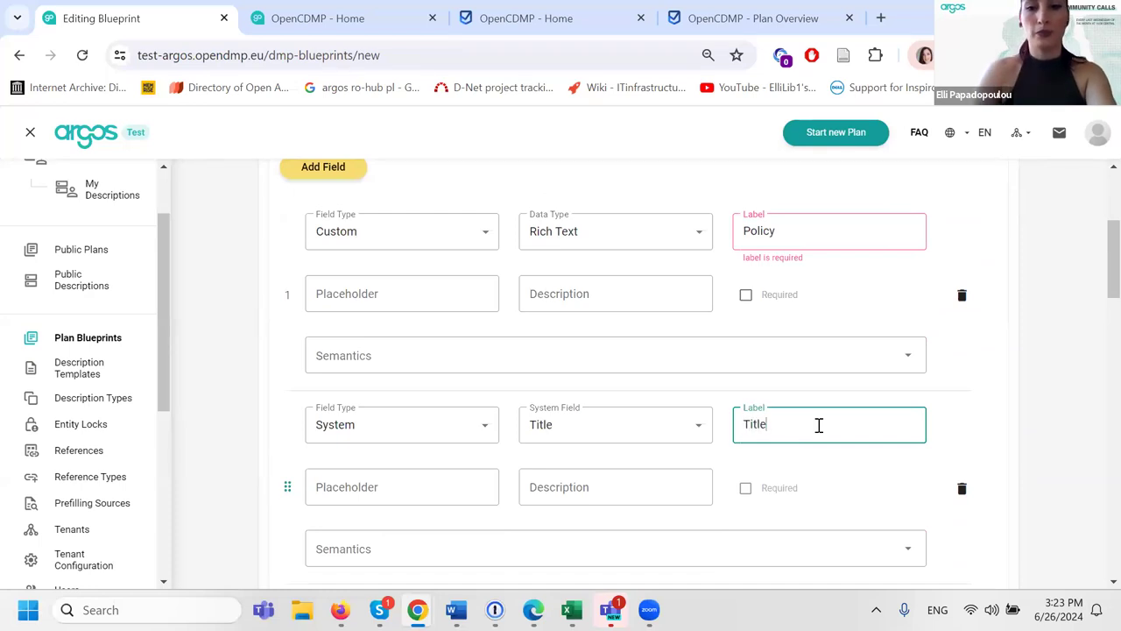
- Label the Description system field System, the Language field Language and the Access field Access
scroll(819, 425, "down", 2)
left_click(802, 442)
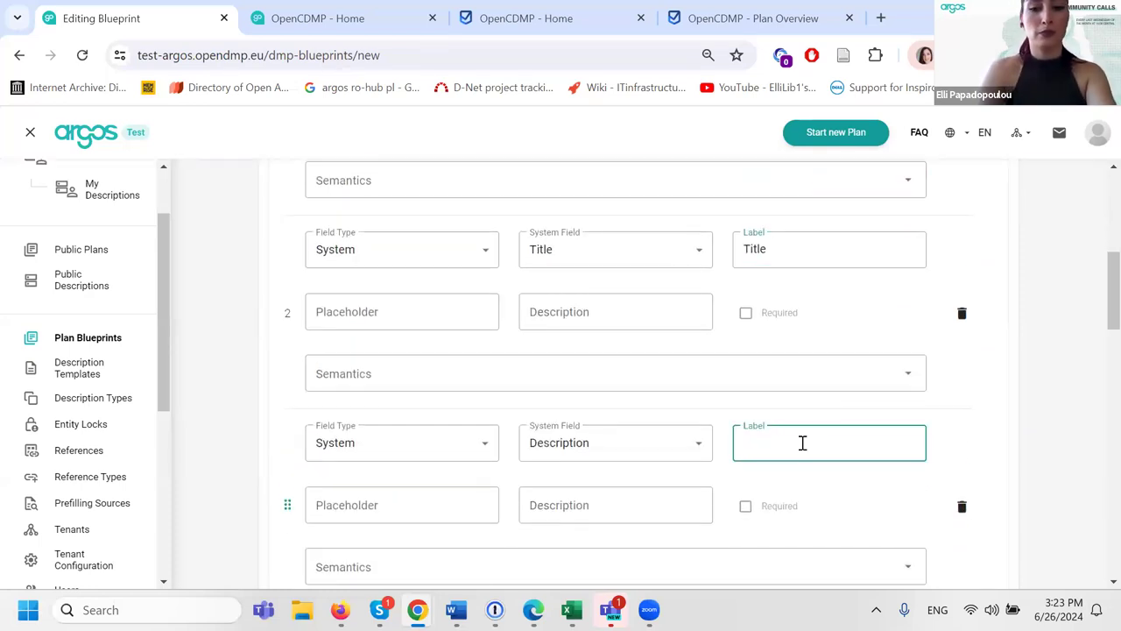
scroll(802, 442, "down", 4)
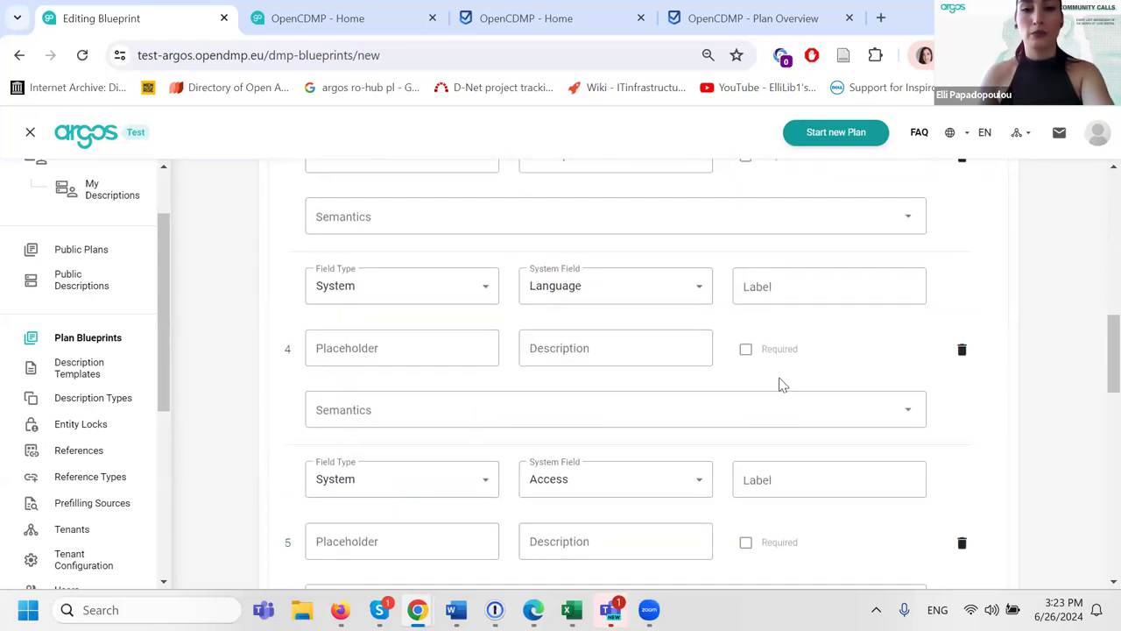
left_click(768, 296)
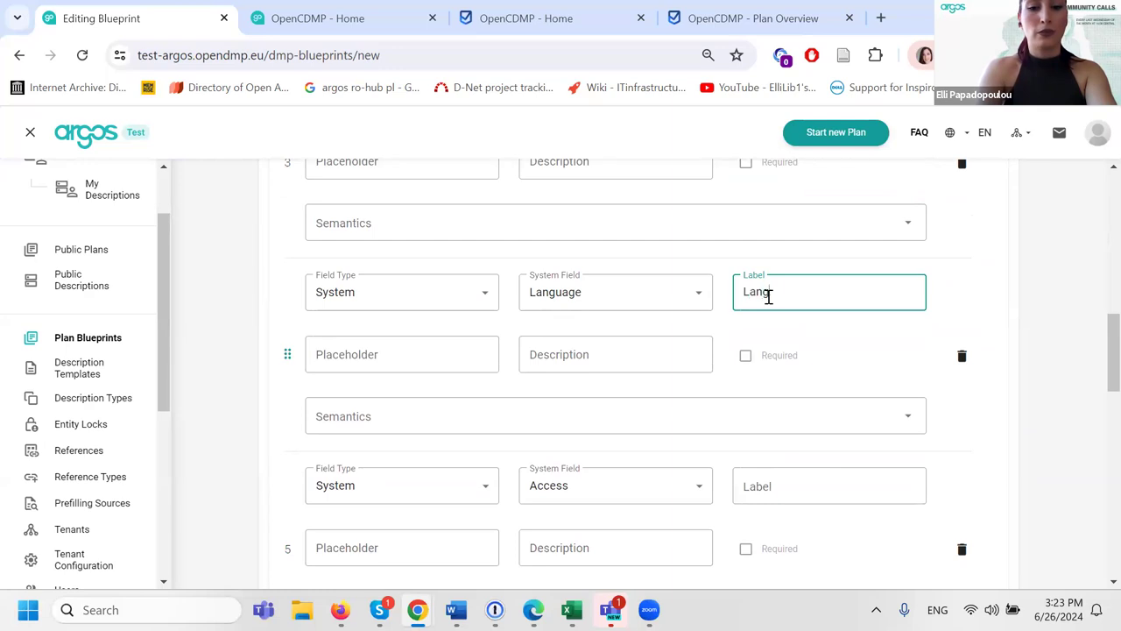
left_click(773, 482)
- Save and finalize the Prefilling Blueprint
scroll(773, 481, "down", 10)
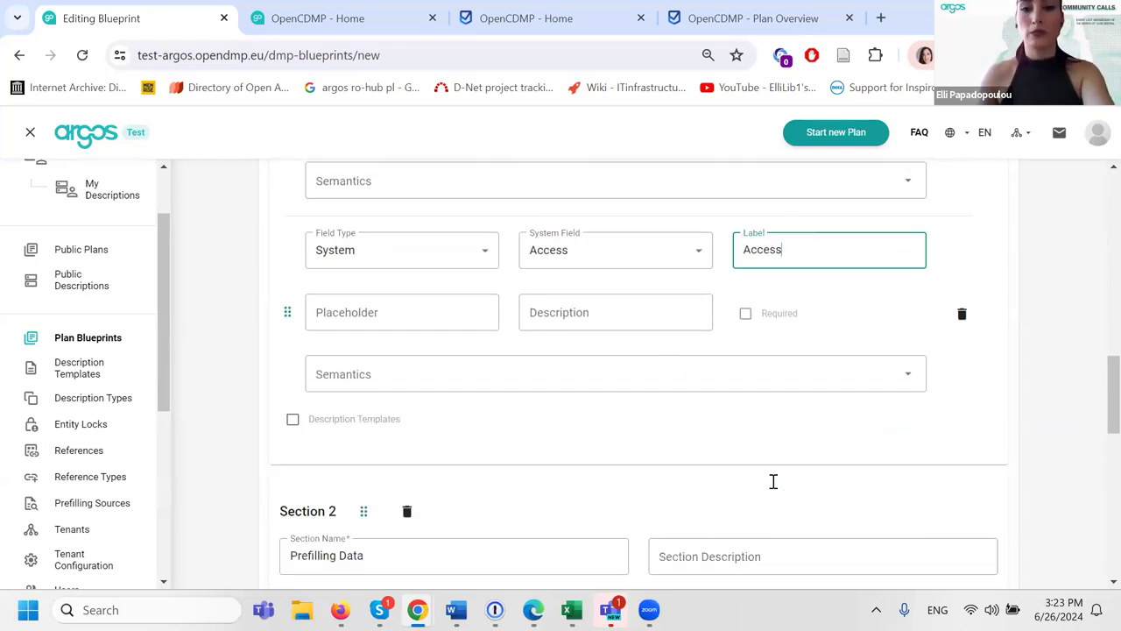
left_click(975, 544)
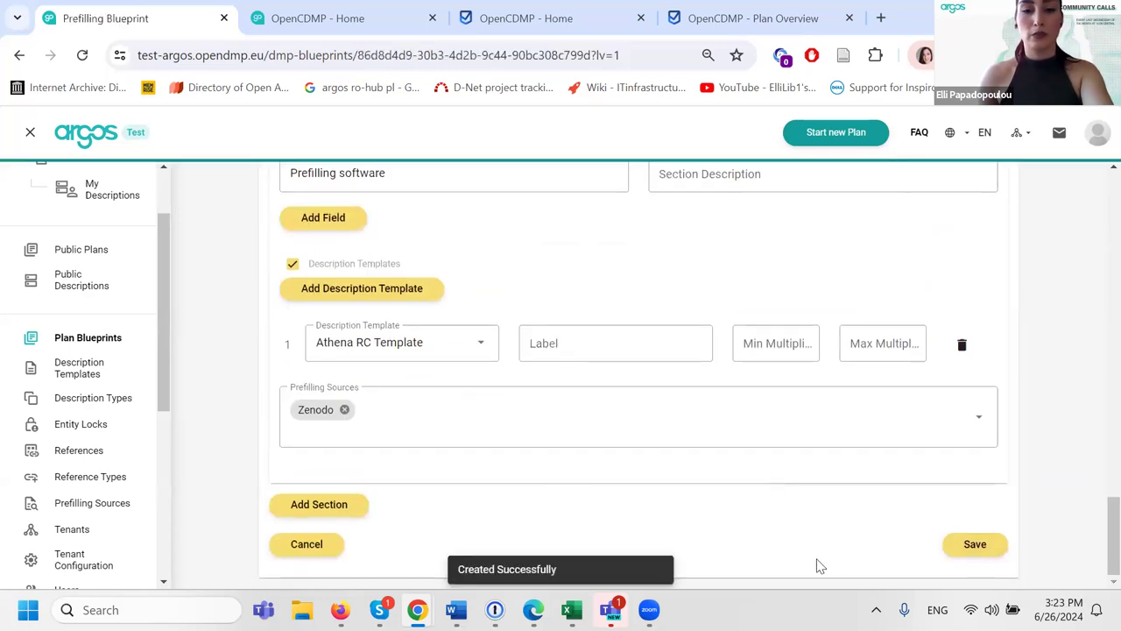
scroll(657, 455, "up", 10)
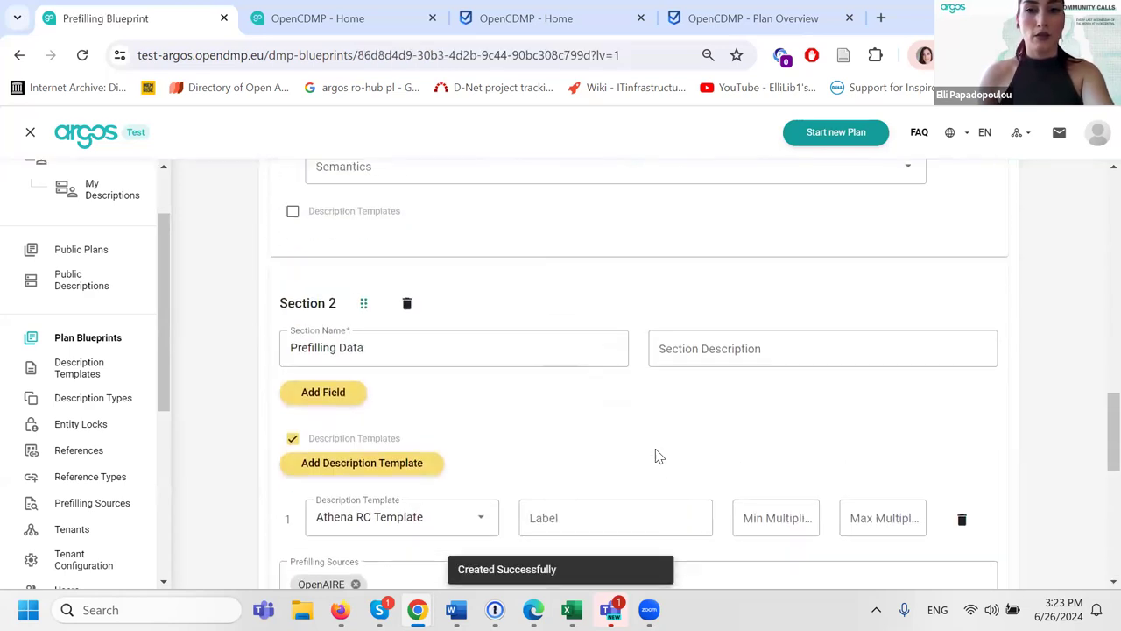
left_click(979, 187)
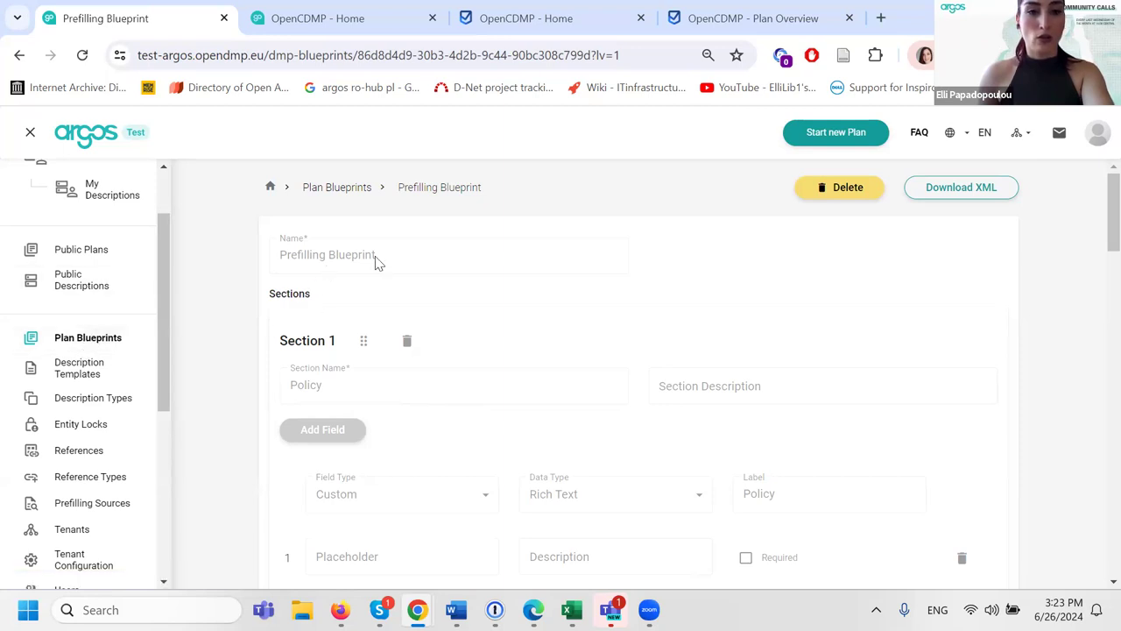
- Go to My Plans and start a new plan with the wizard
scroll(110, 325, "up", 2)
left_click(80, 247)
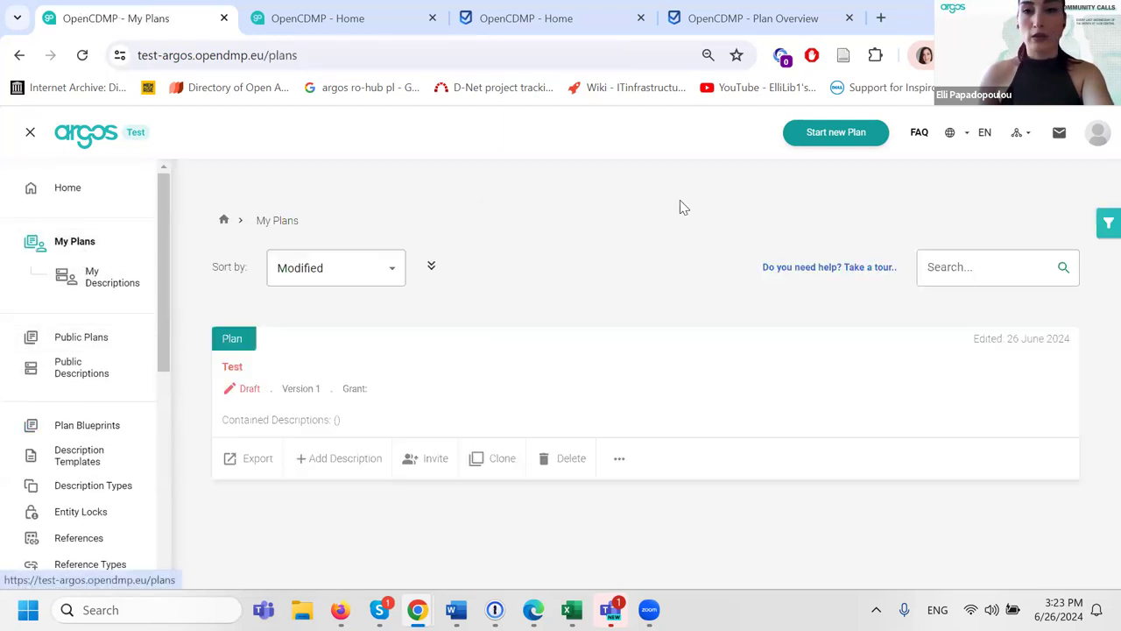
left_click(837, 138)
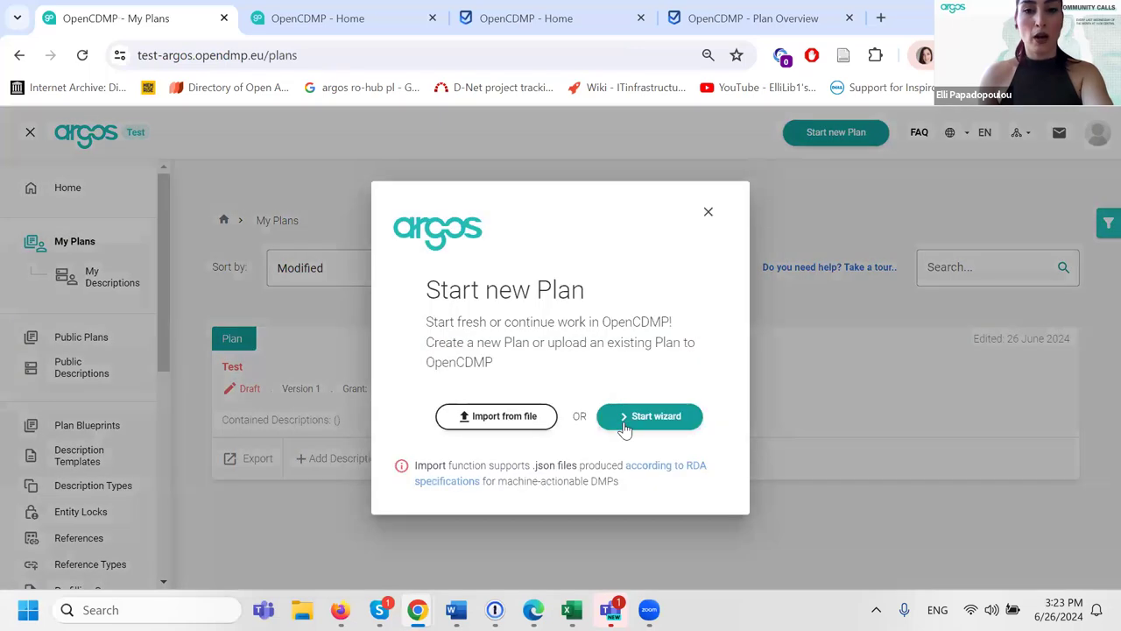
left_click(625, 417)
- Title the new plan Prefilling Plan and enter Descrption as its description
left_click(320, 315)
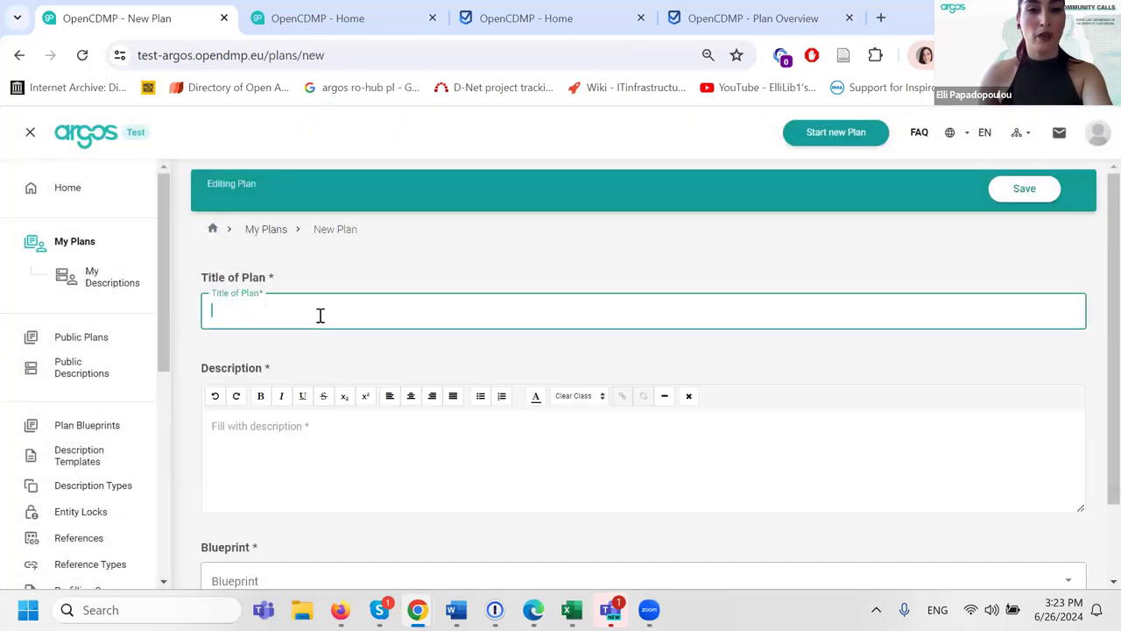
type("Orefilling")
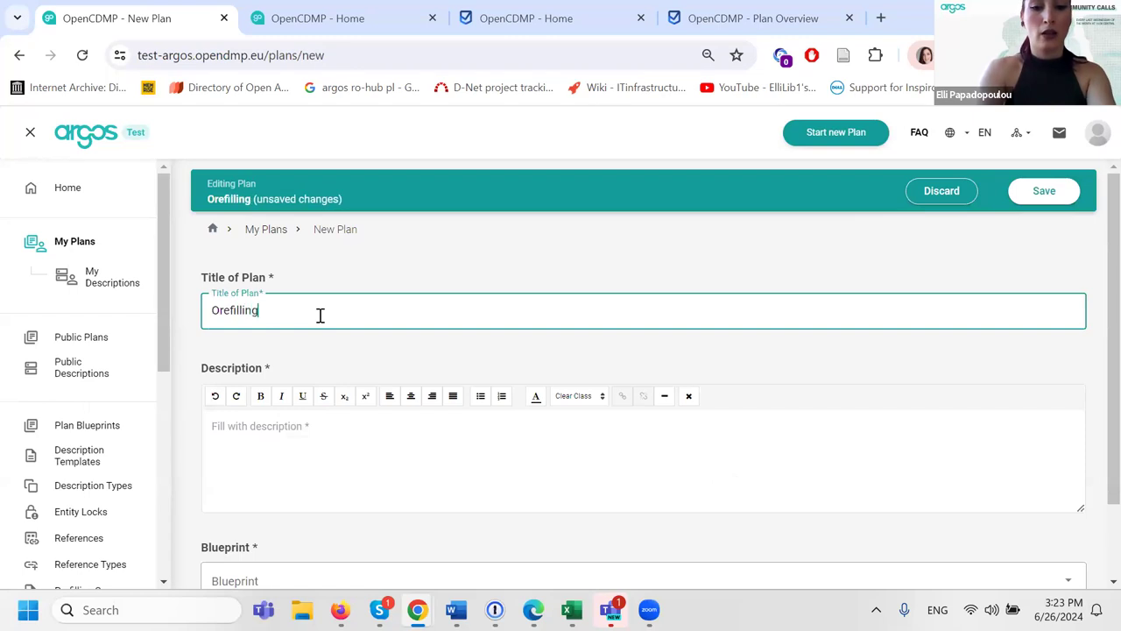
type(" Plan")
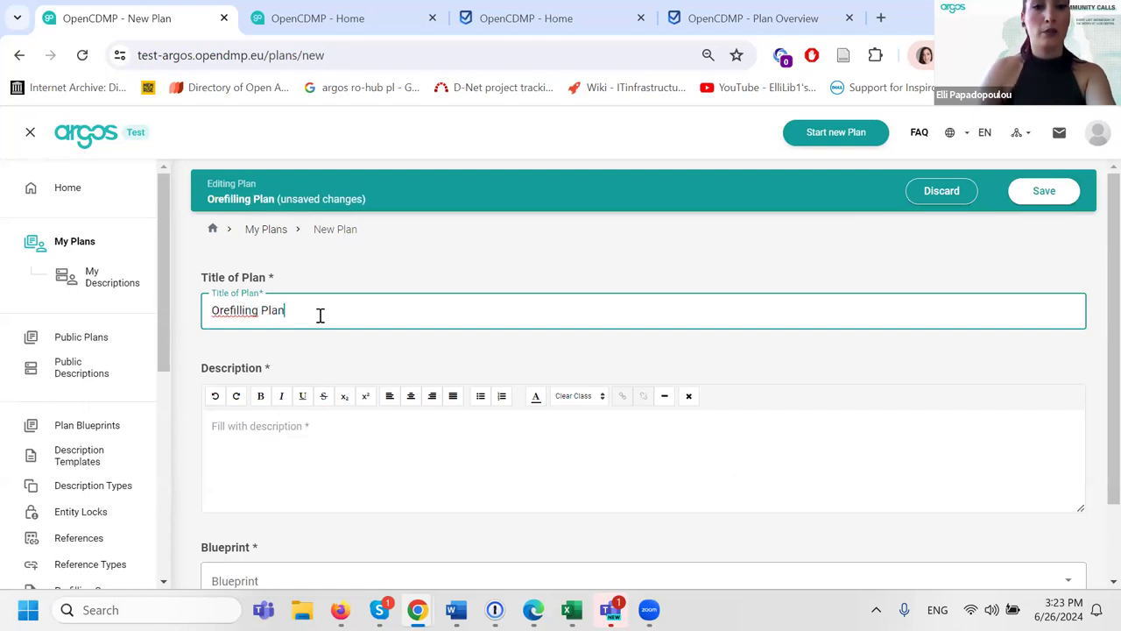
left_click(219, 309)
key("BackSpace")
type("P")
left_click(275, 453)
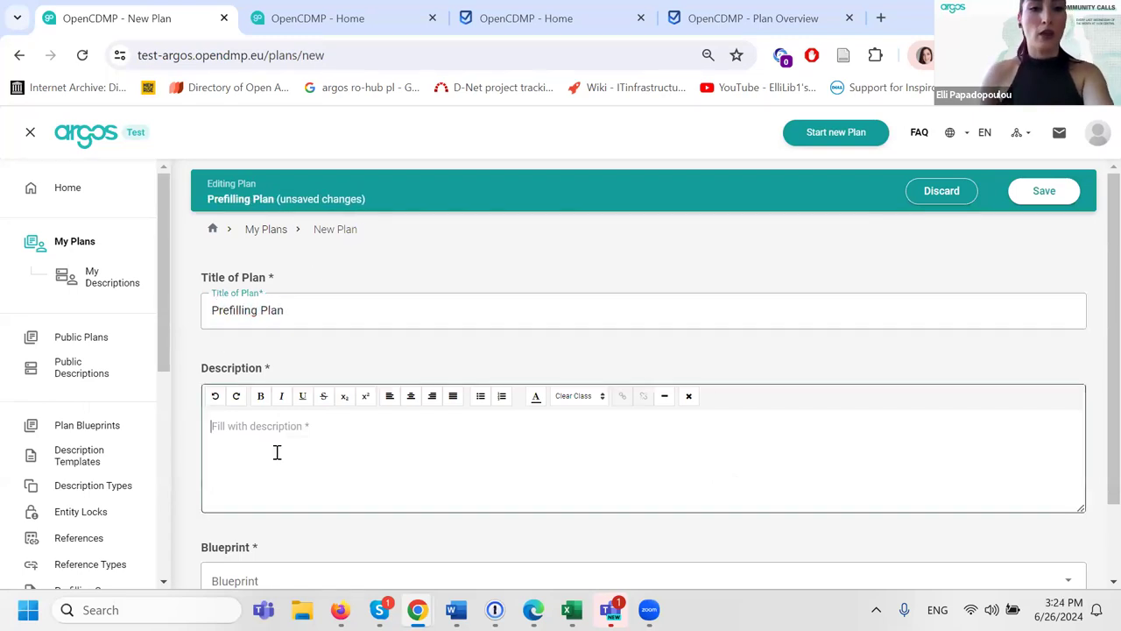
type("Descrption")
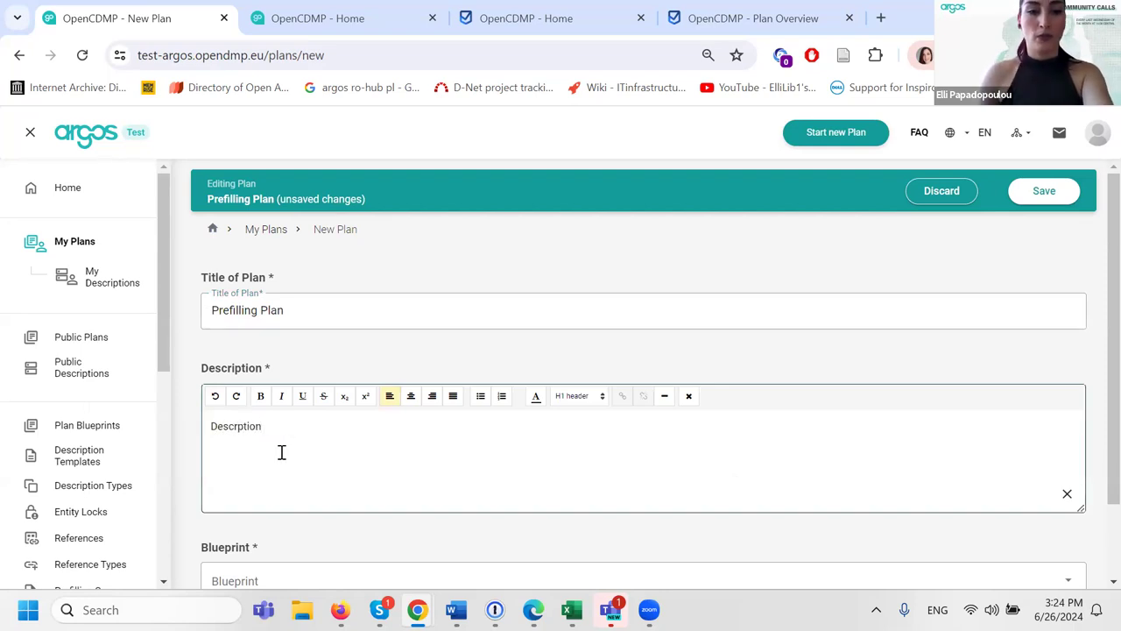
- Choose Prefilling Blueprint version 1 as the plan's blueprint and continue to the plan's sections
scroll(281, 451, "down", 1)
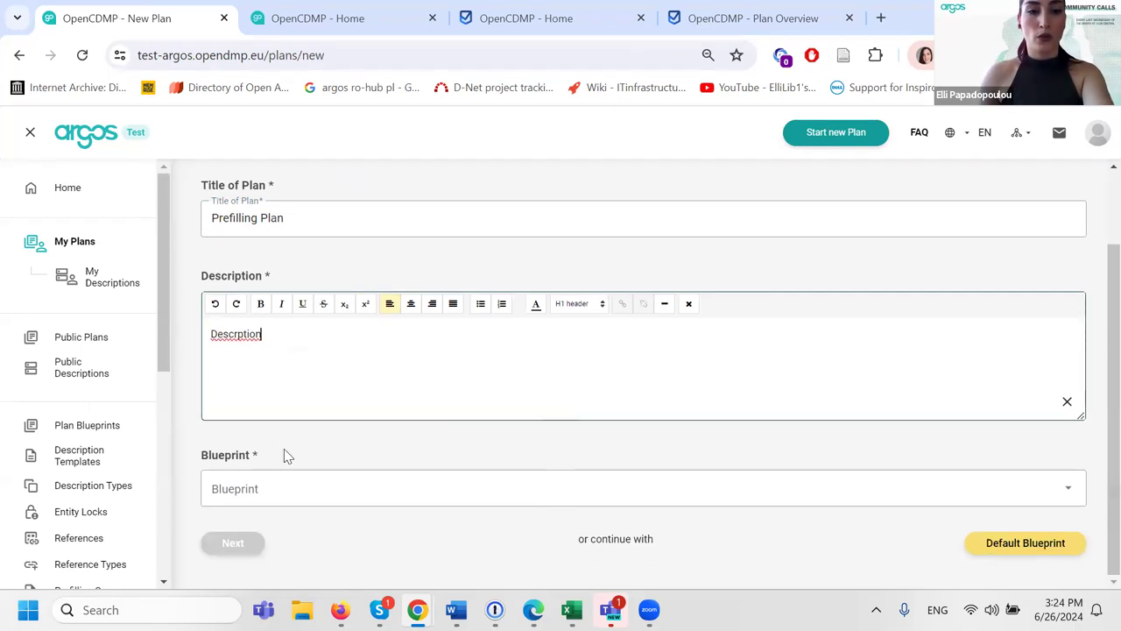
left_click(298, 484)
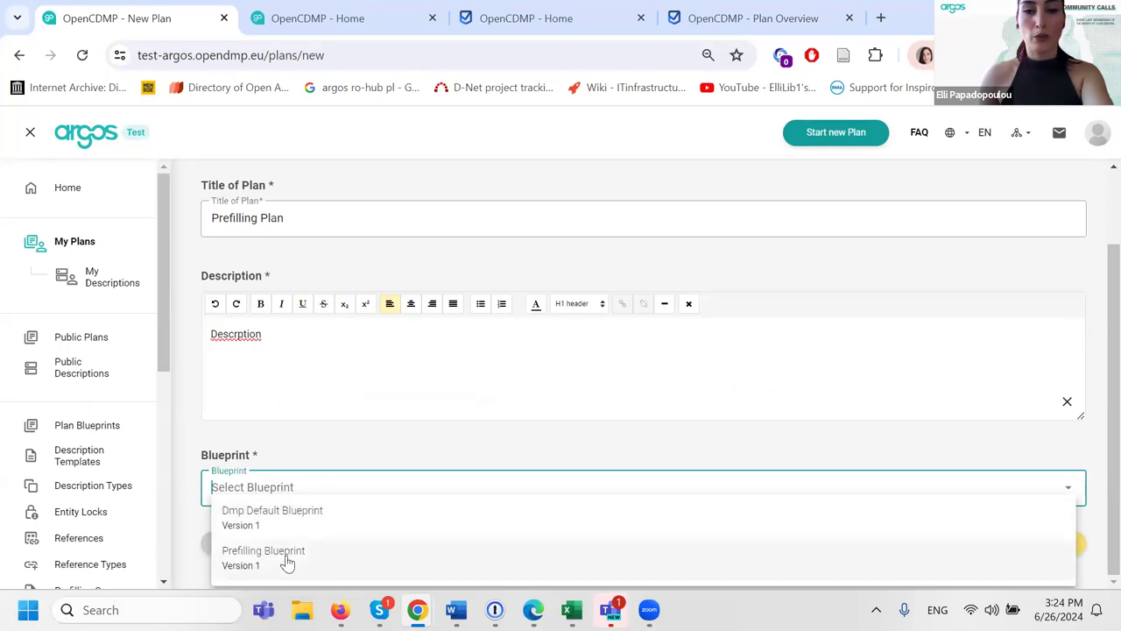
left_click(288, 560)
left_click(240, 544)
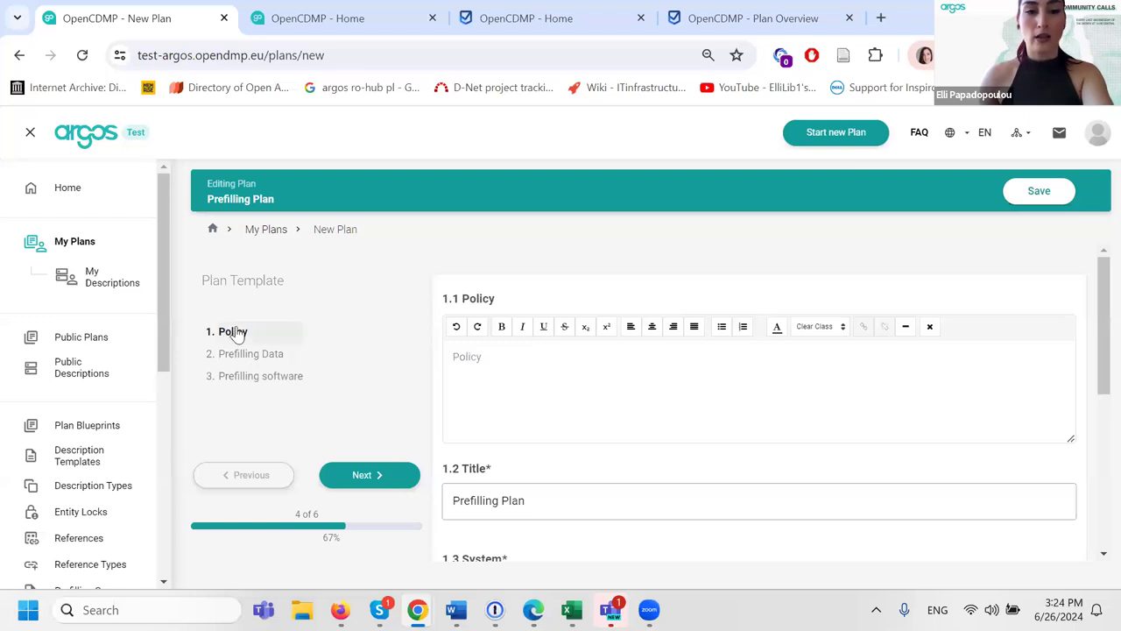
- Enter Free text in the 1.1 Policy field of the plan's Policy section
scroll(571, 452, "down", 1)
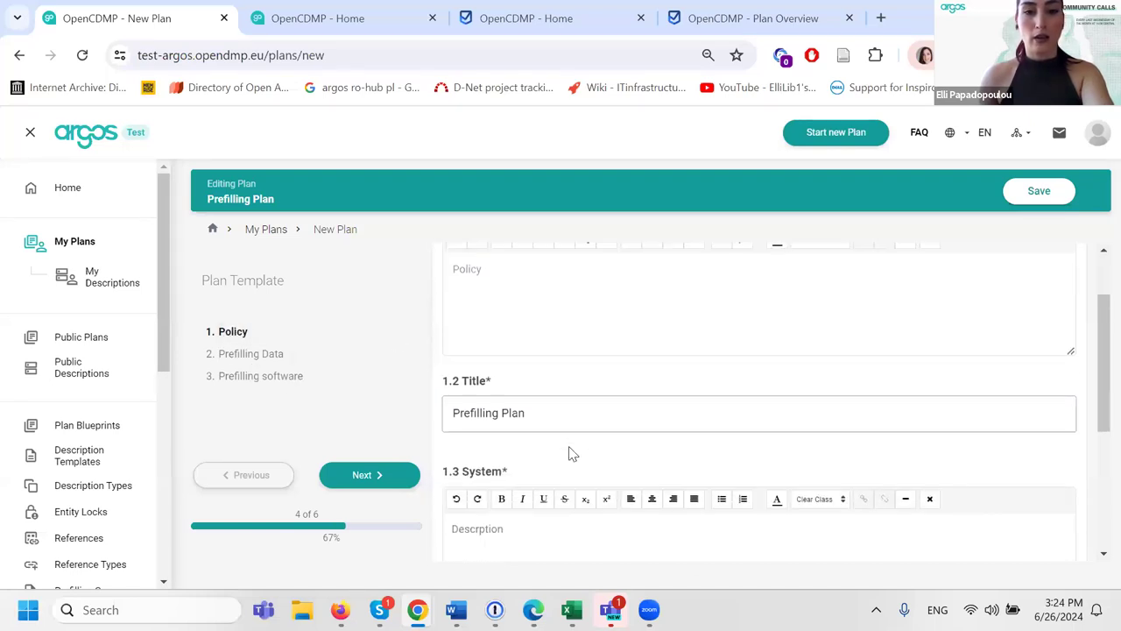
scroll(569, 453, "down", 3)
scroll(567, 452, "up", 3)
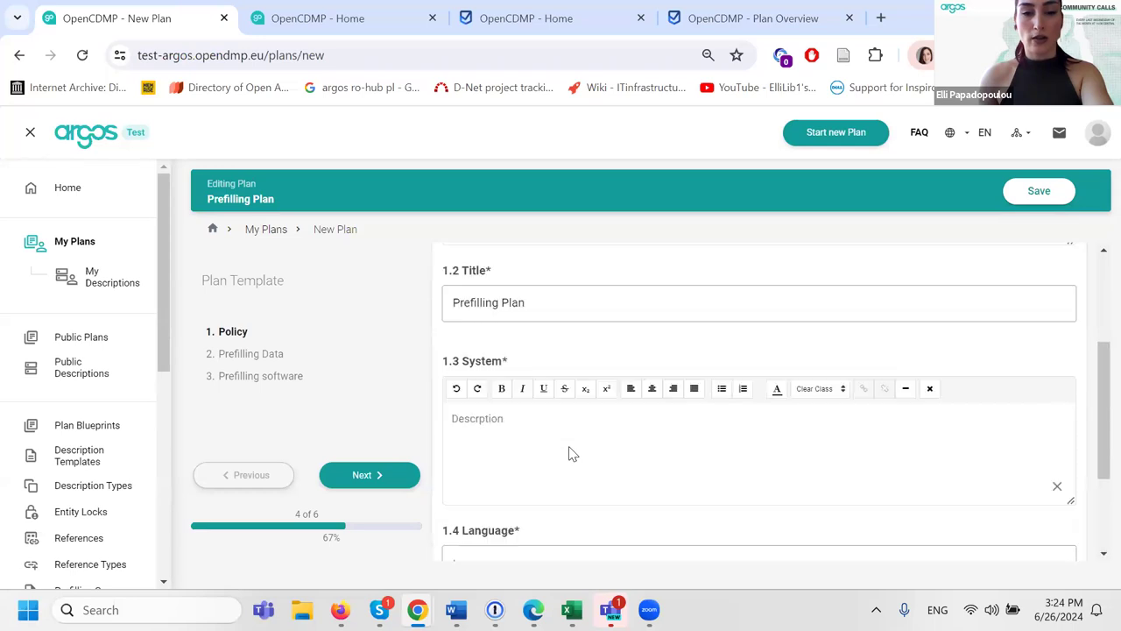
scroll(507, 310, "up", 1)
left_click(511, 368)
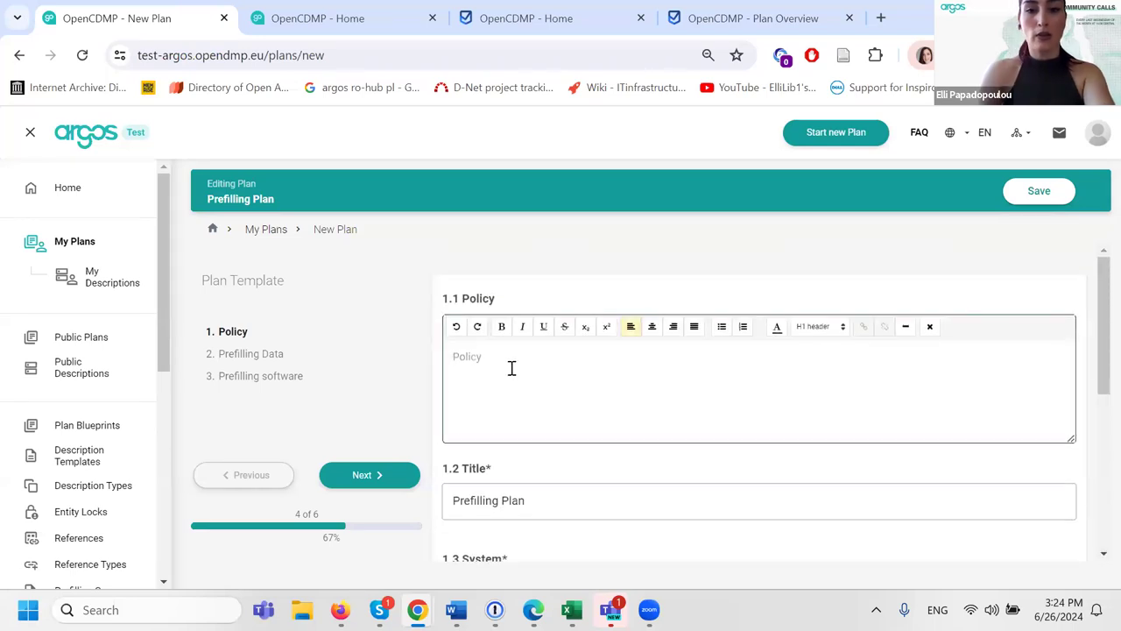
type("Free text")
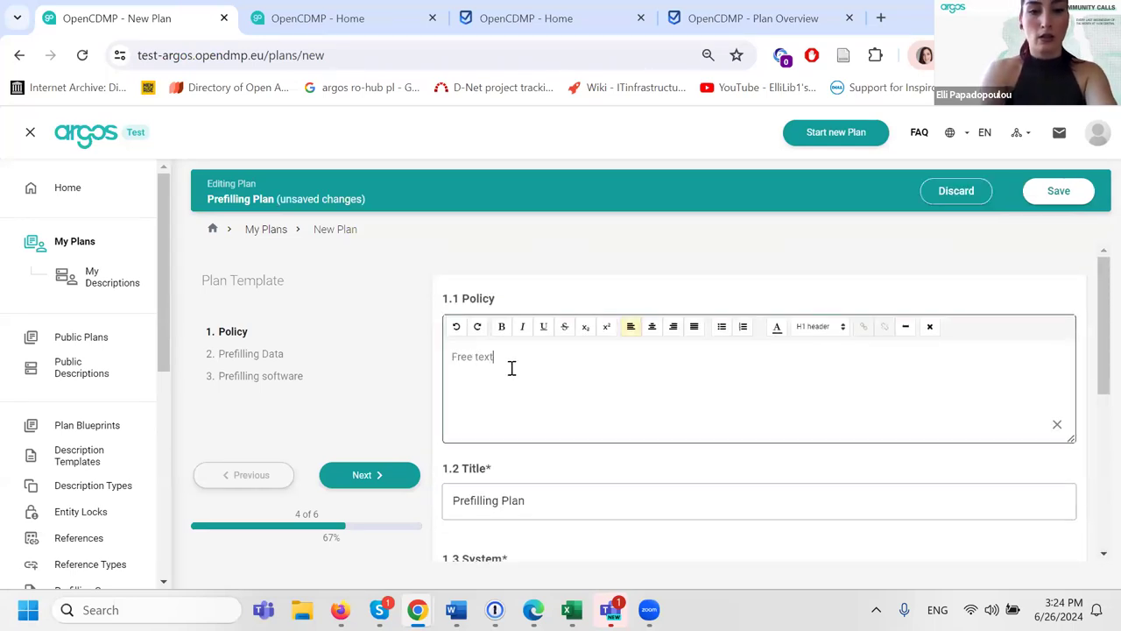
- Correct the text of the 1.3 System field to Description
scroll(511, 367, "down", 2)
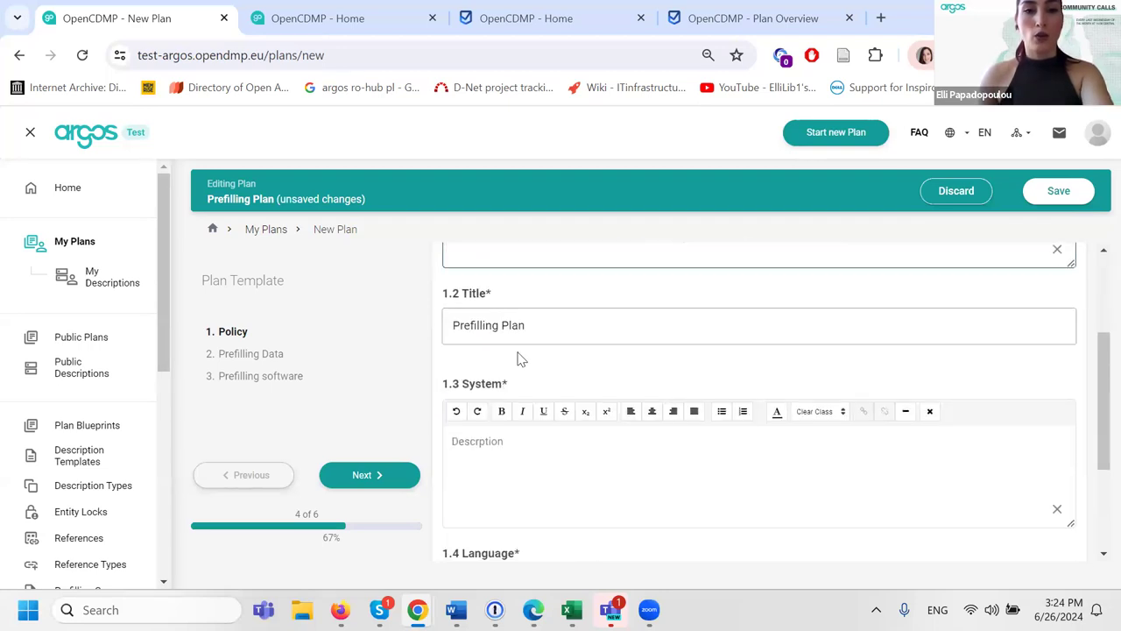
left_click_drag(581, 330, 451, 325)
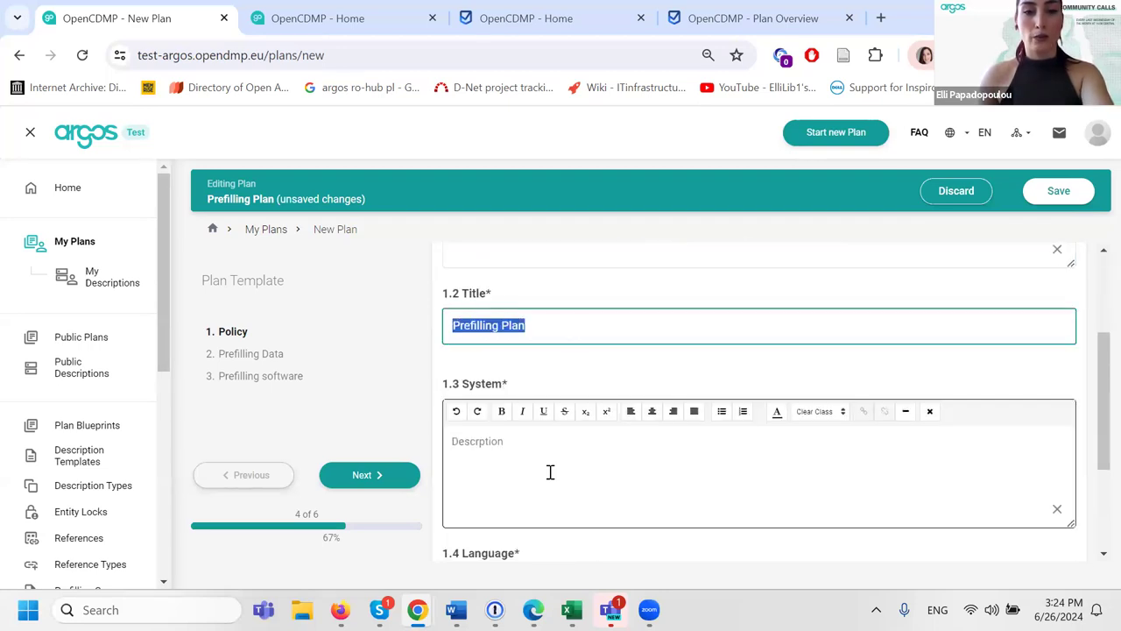
left_click(542, 450)
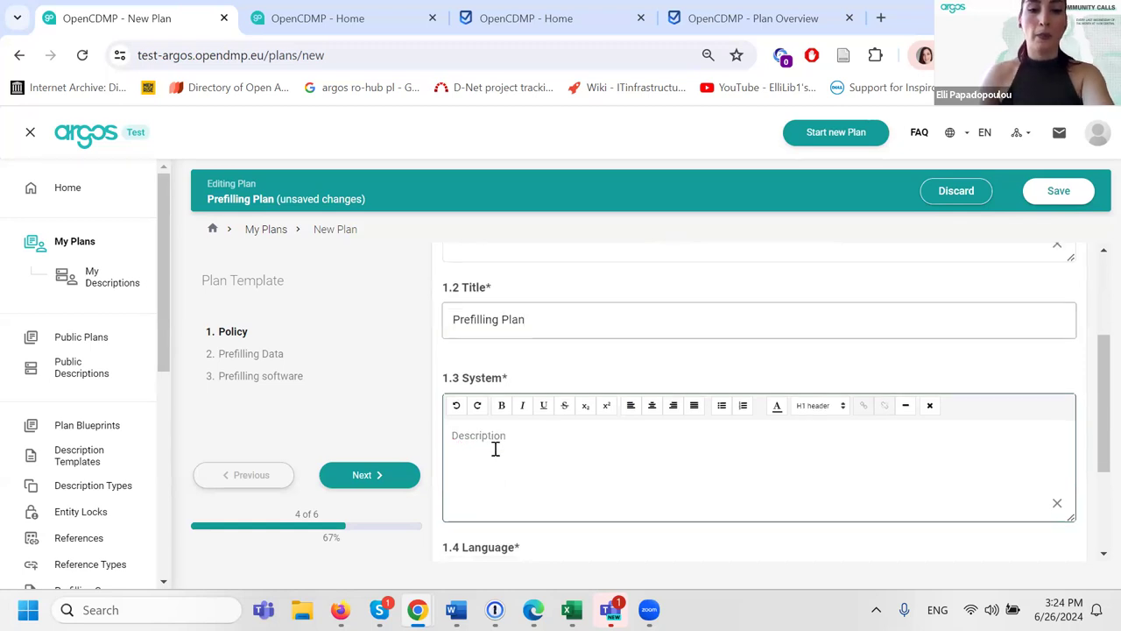
- Set the 1.4 Language field of the plan's Policy section to English
scroll(495, 450, "down", 2)
left_click(499, 415)
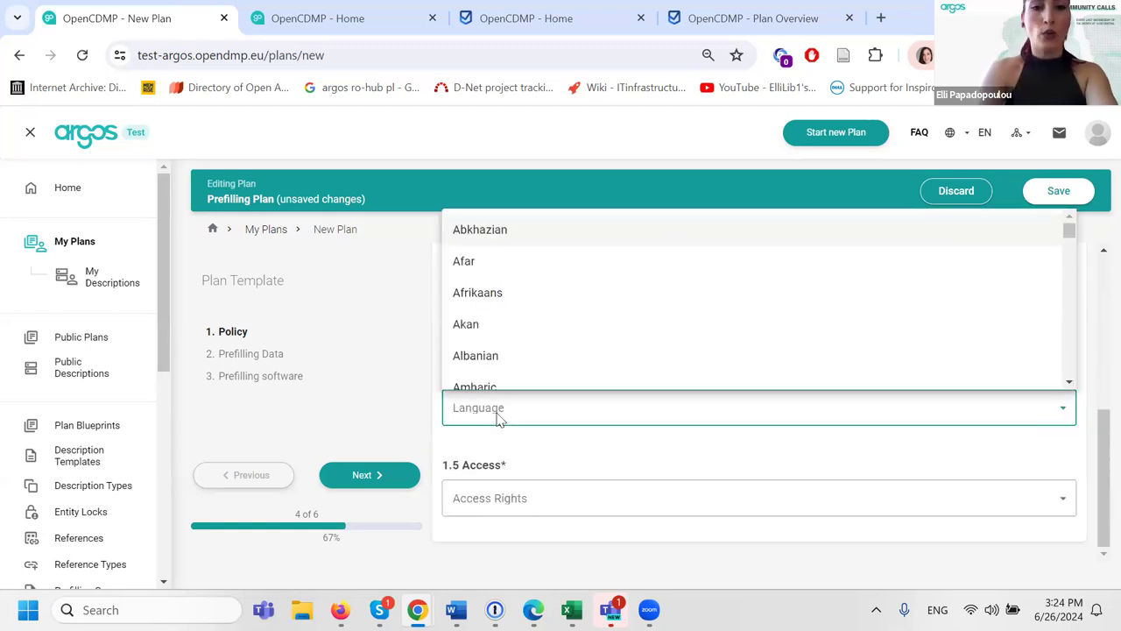
key("e")
left_click(500, 375)
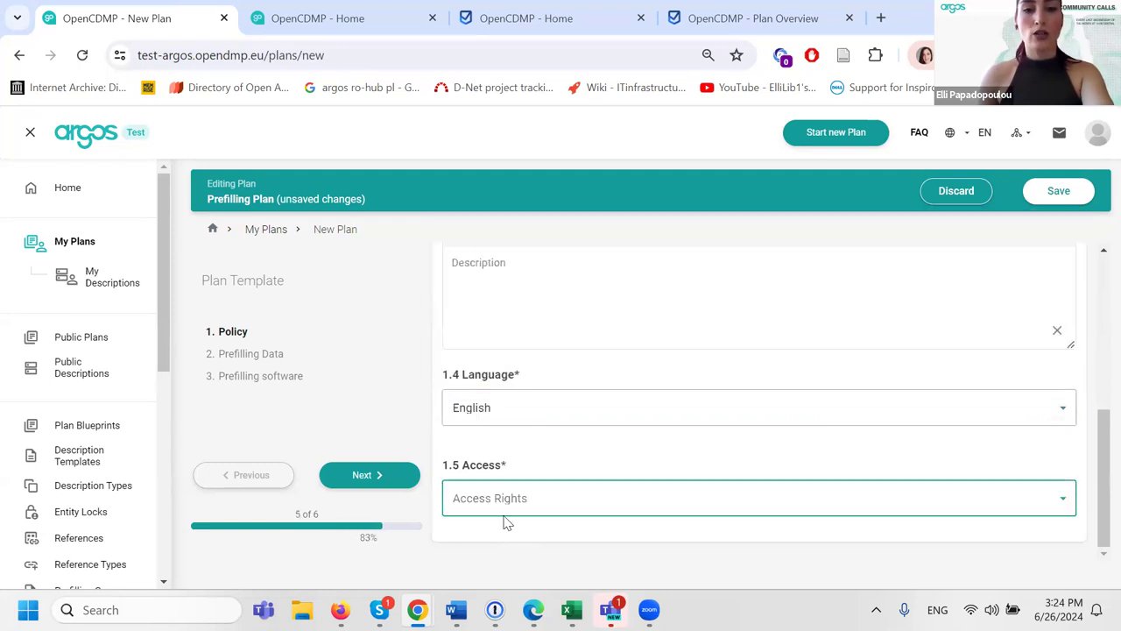
- Set the 1.5 Access field to Restricted Access and save the plan
left_click(505, 514)
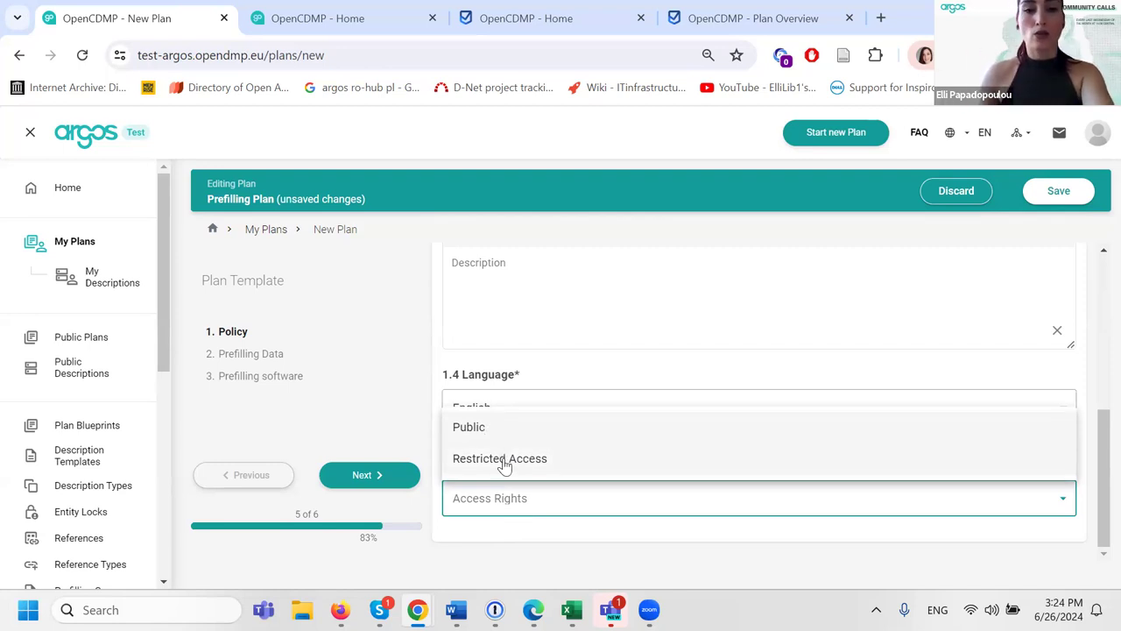
left_click(504, 459)
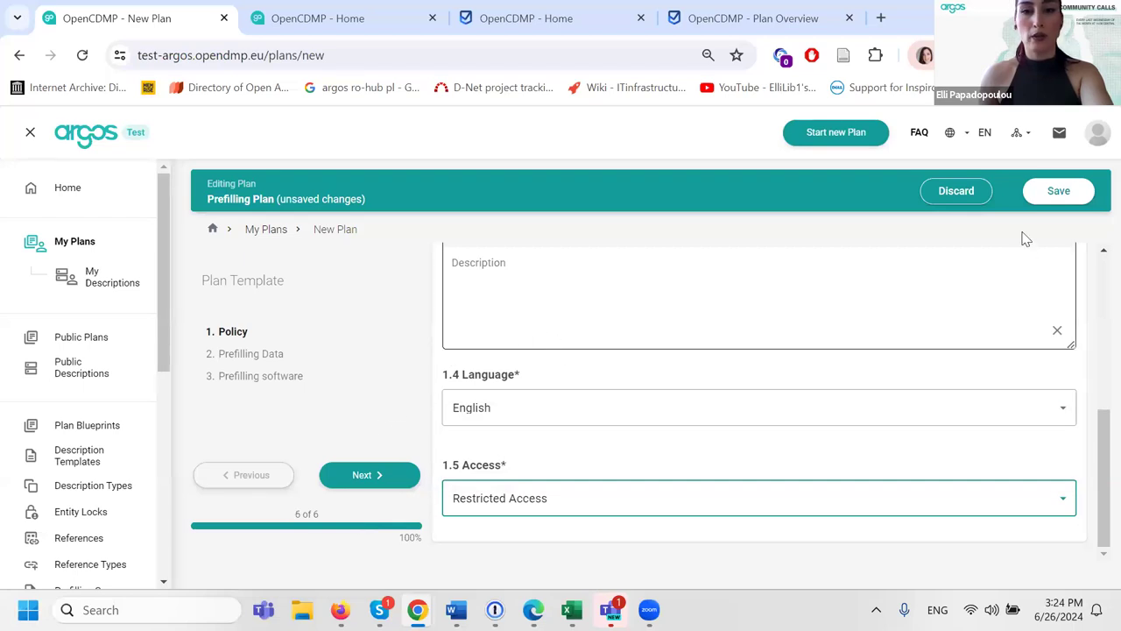
left_click(1053, 194)
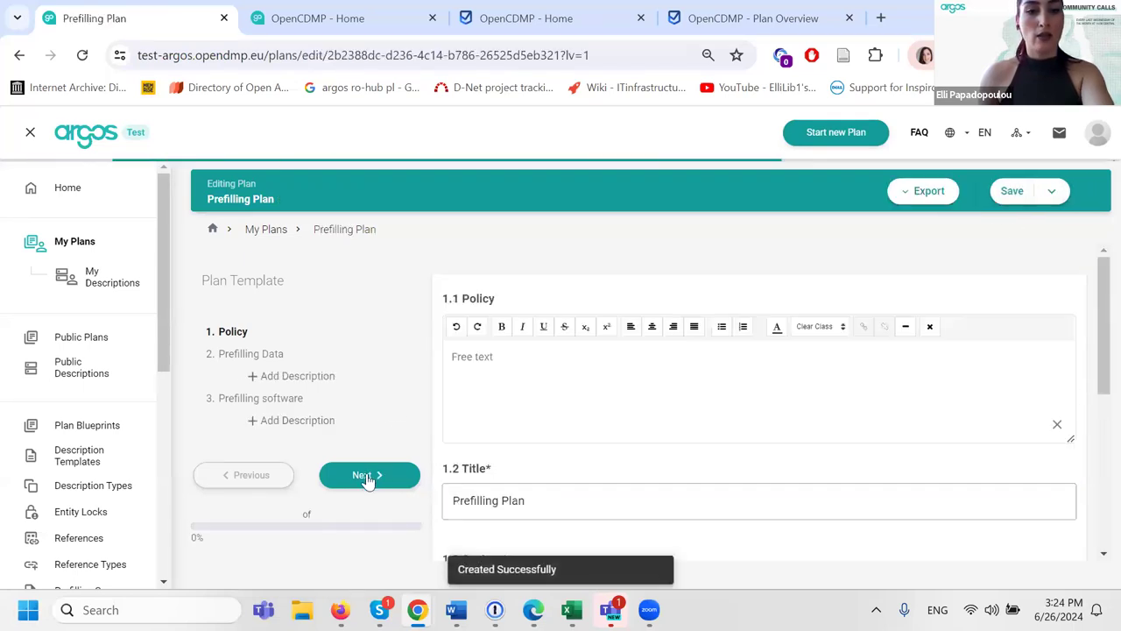
- Start a prefilled description in the plan's Prefilling Data section, based on Athena RC Template, Version 1
left_click(274, 359)
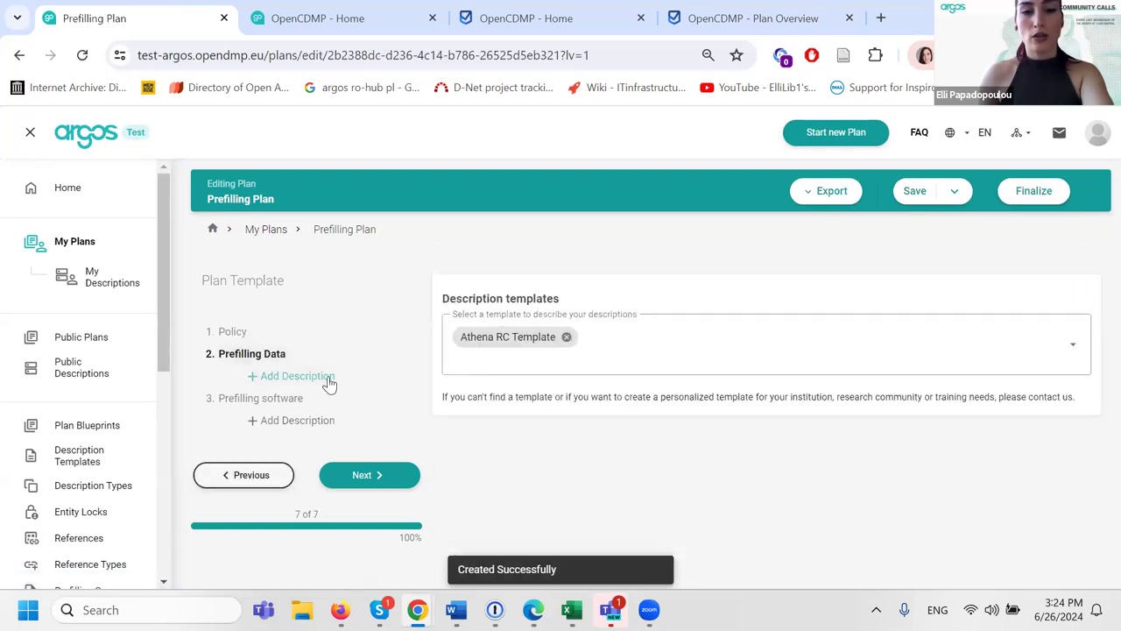
left_click(388, 388)
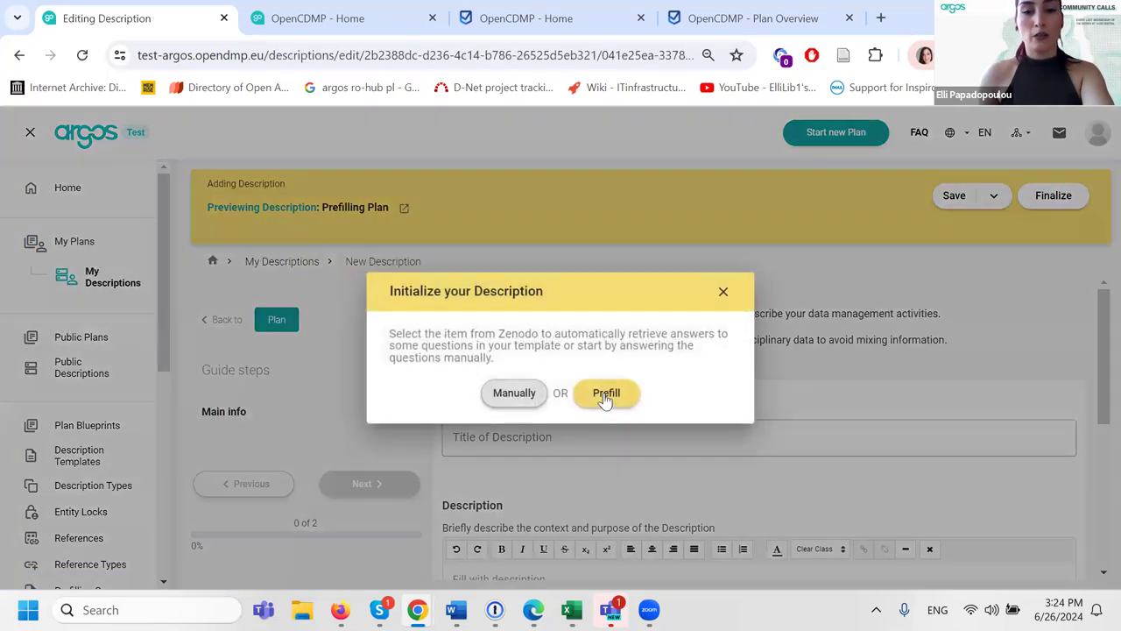
left_click(606, 395)
left_click(499, 373)
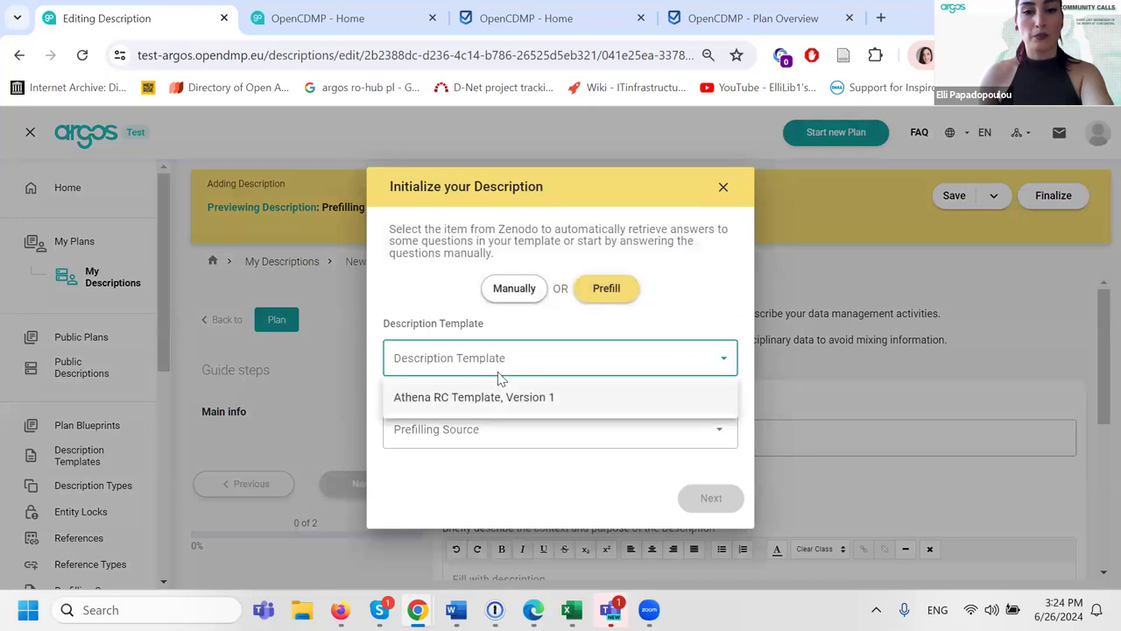
left_click(490, 397)
- Prefill the description from OpenAIRE, searching for rea and choosing the record beginning After a car crash, my brother, 24
left_click(482, 429)
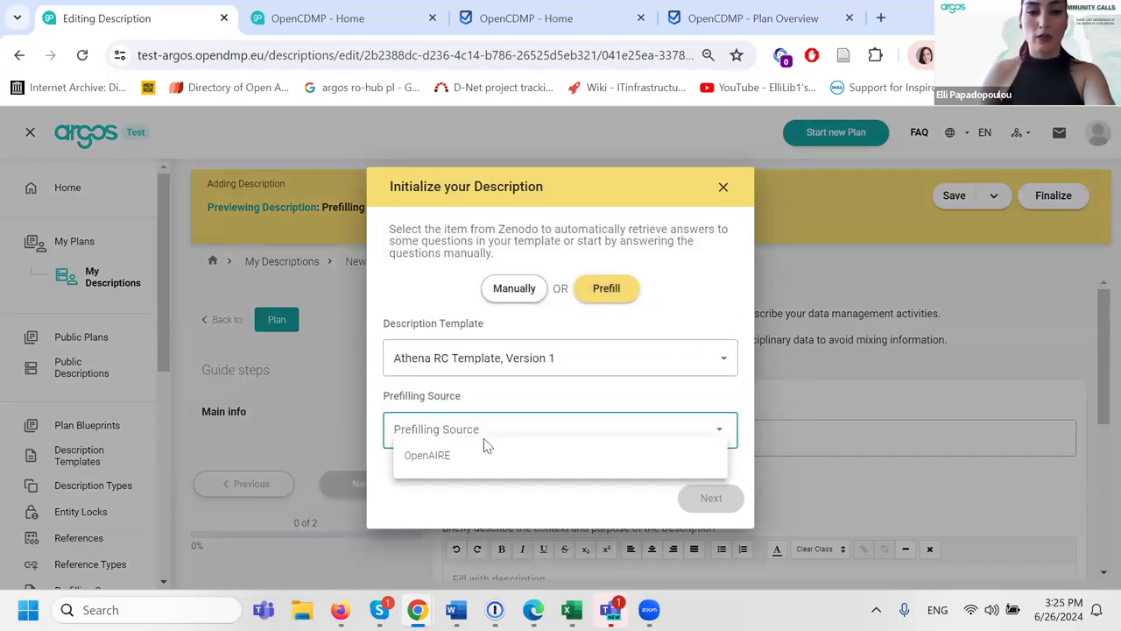
left_click(477, 455)
left_click(462, 475)
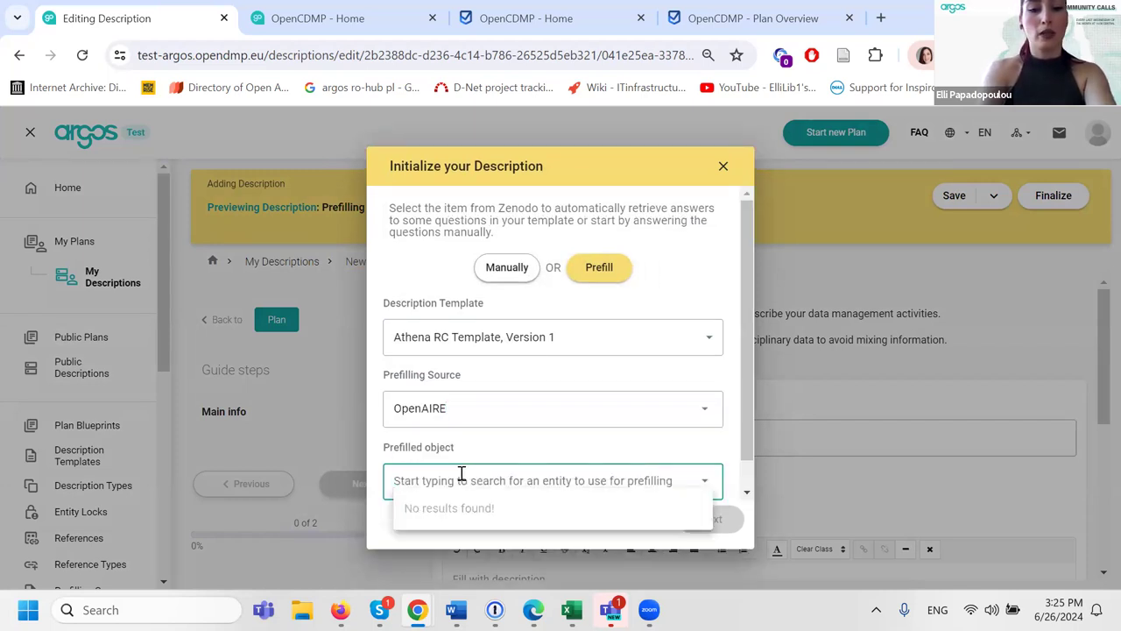
type("rea")
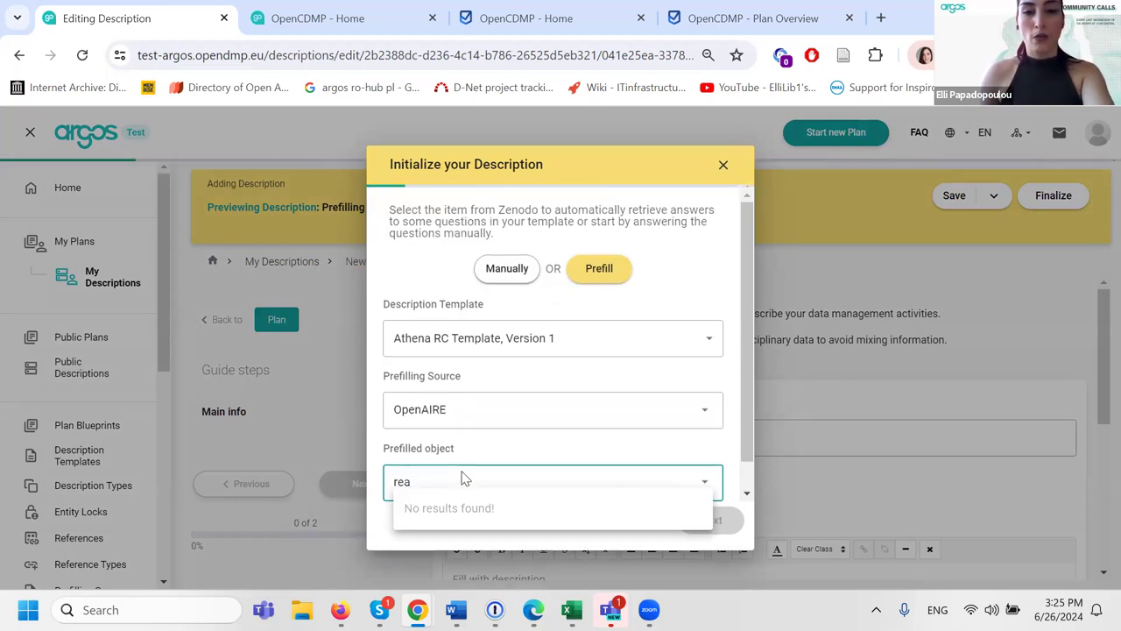
left_click(480, 375)
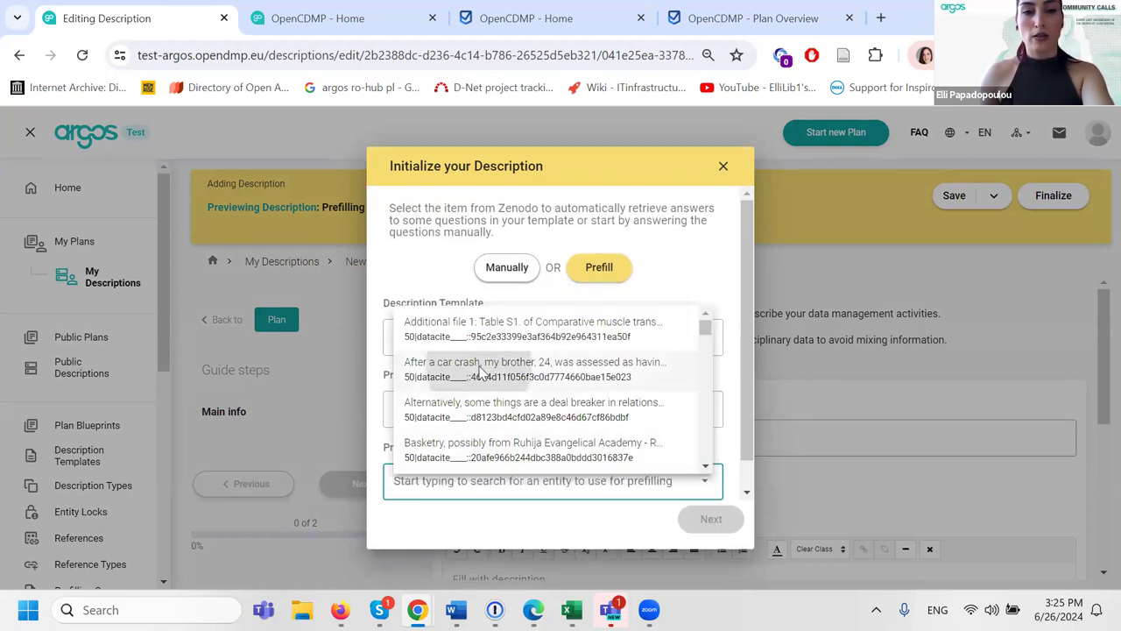
left_click(710, 519)
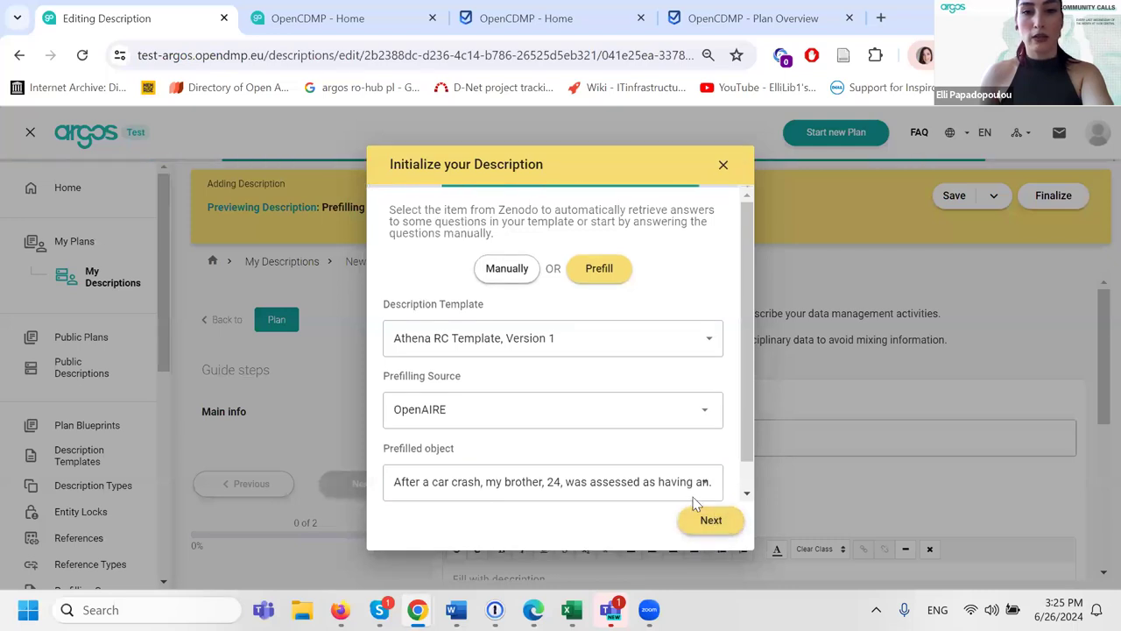
- Save the prefilled description and open its Chapter 1 to review the Question 1 table
scroll(711, 495, "down", 3)
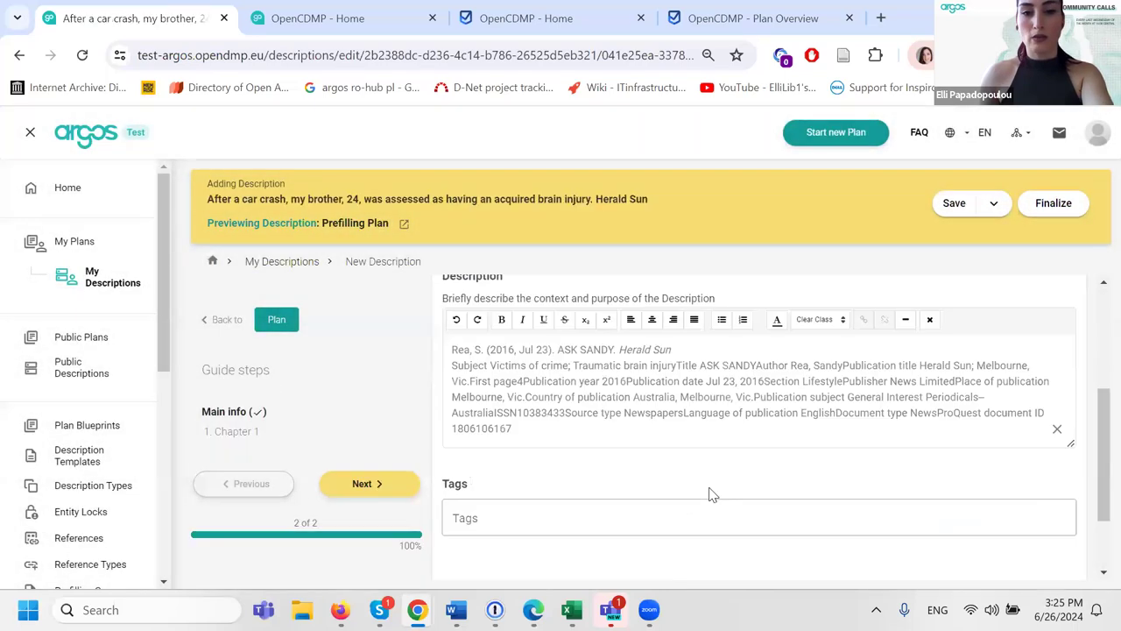
scroll(710, 490, "up", 1)
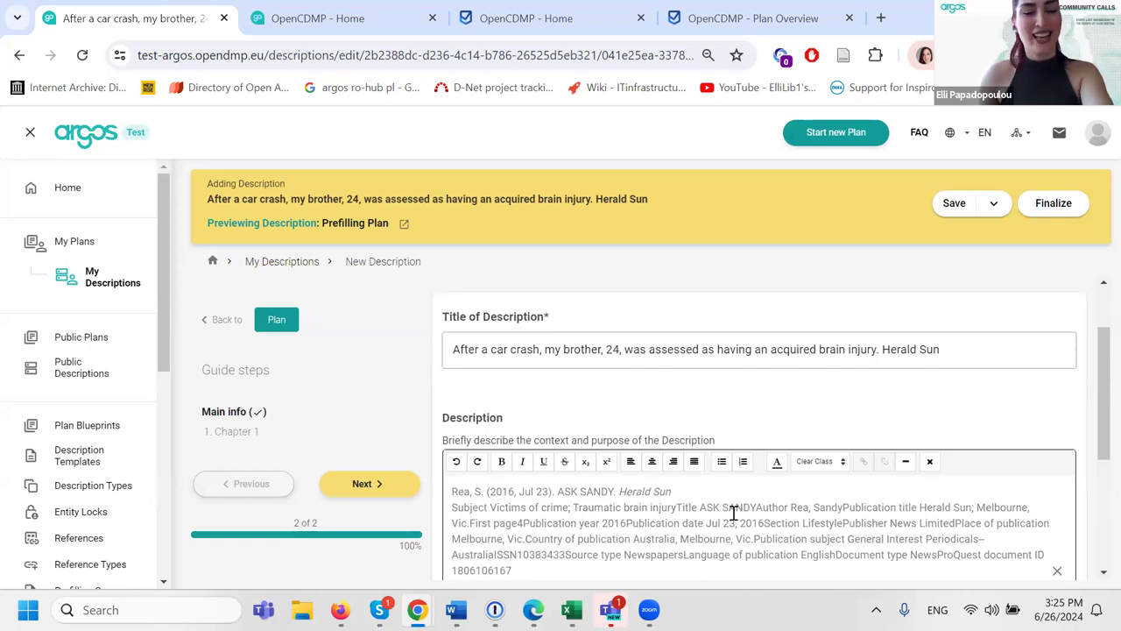
scroll(734, 512, "down", 3)
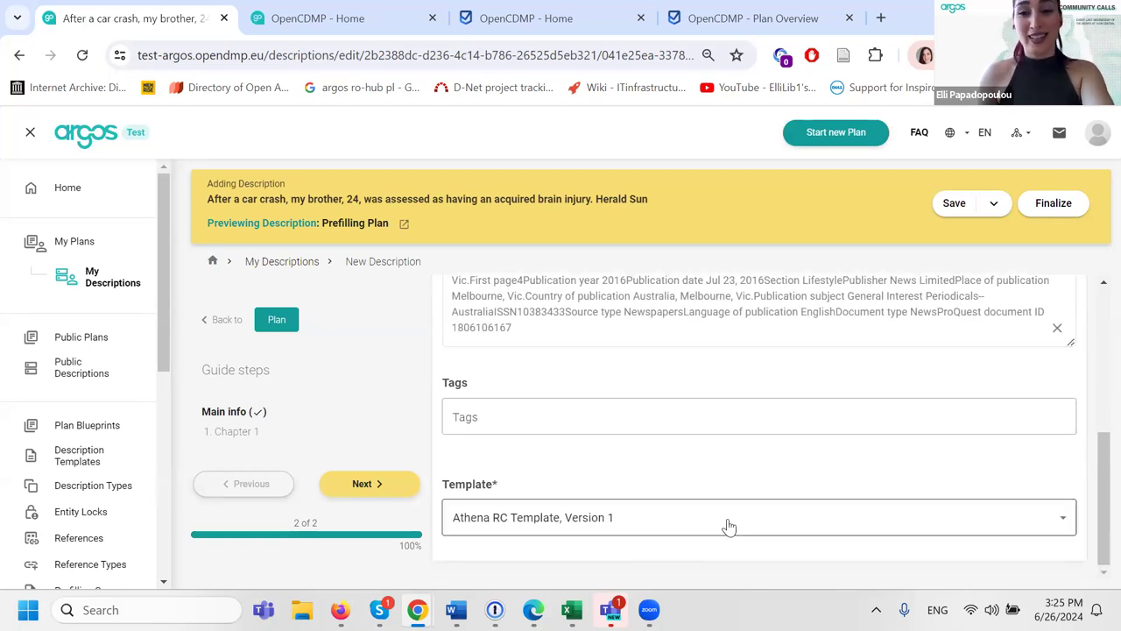
left_click(958, 204)
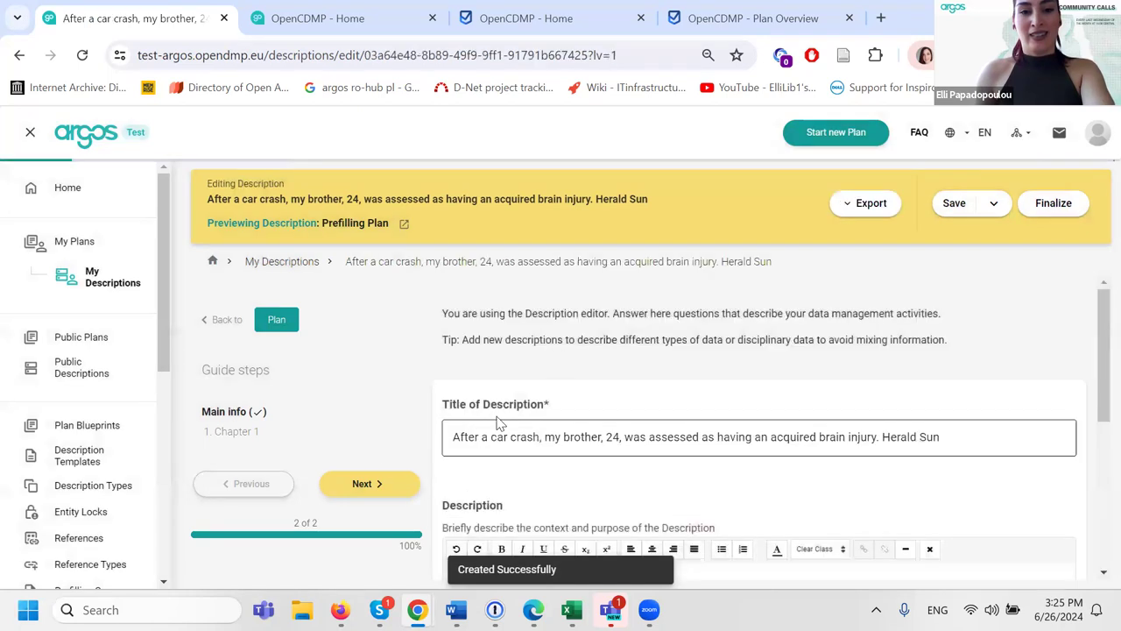
left_click(268, 431)
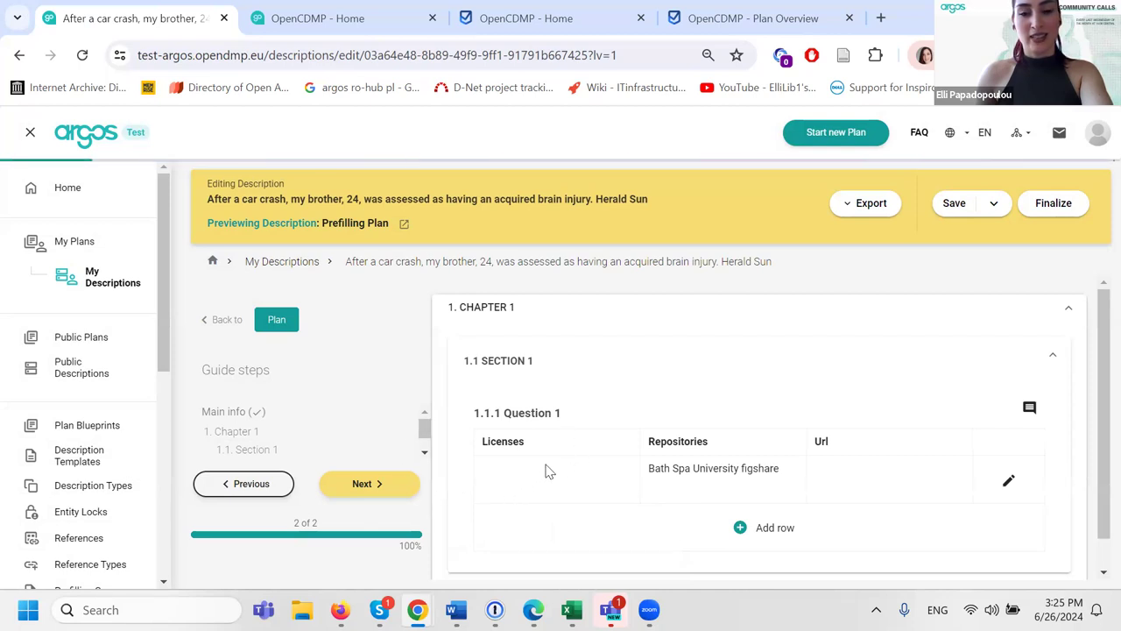
scroll(578, 489, "down", 1)
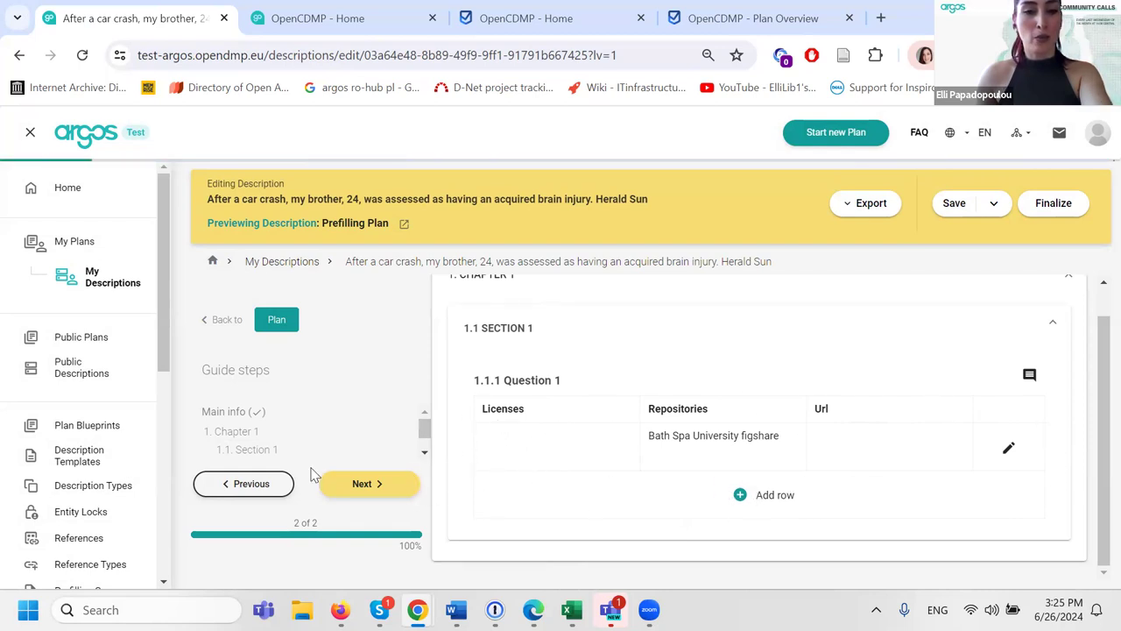
- Start a prefilled description in the plan's Prefilling software section with Athena RC Template, Version 1 and Zenodo as the source
left_click(233, 321)
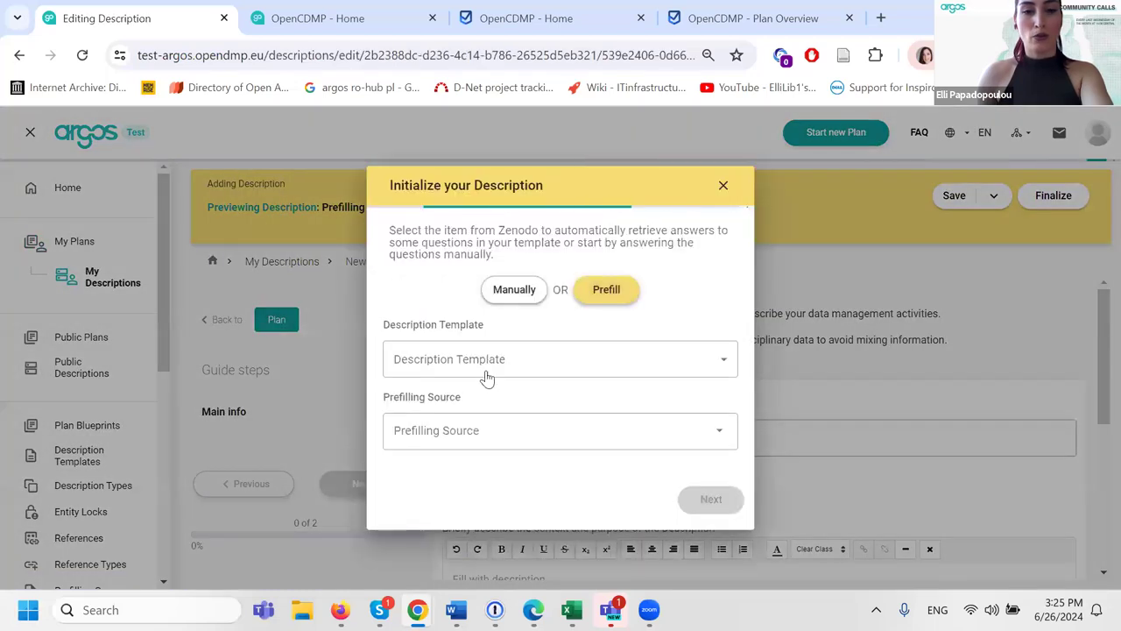
left_click(480, 376)
left_click(476, 398)
left_click(483, 430)
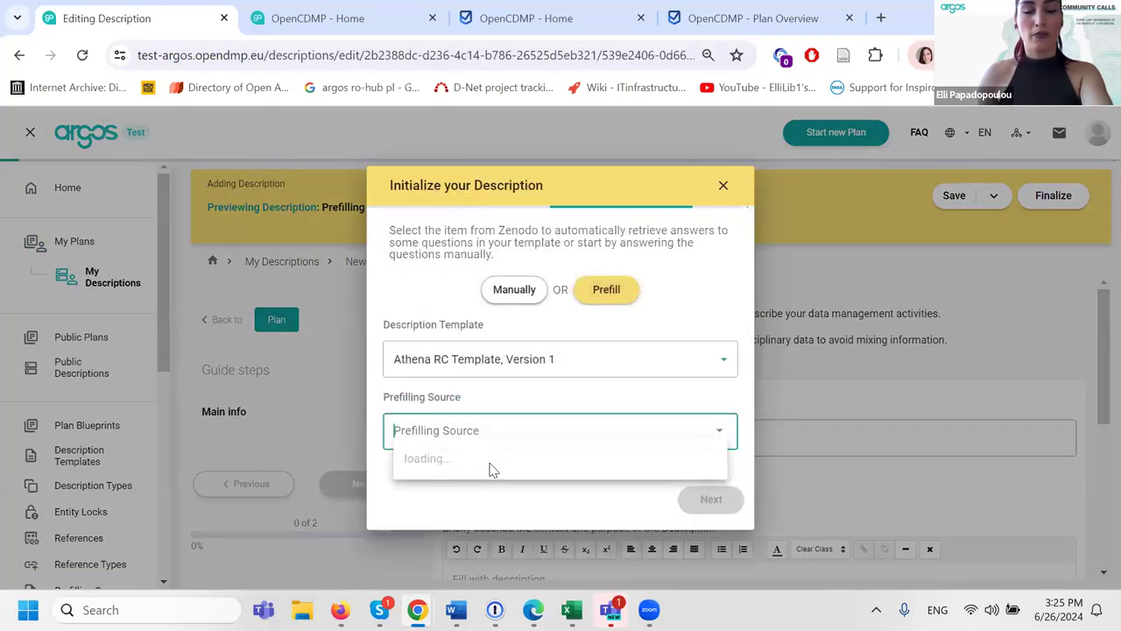
left_click(488, 462)
- Search Zenodo for fea and prefill the description from the record on fatigue failure of a light commercial vehicle connecting rod
left_click(463, 481)
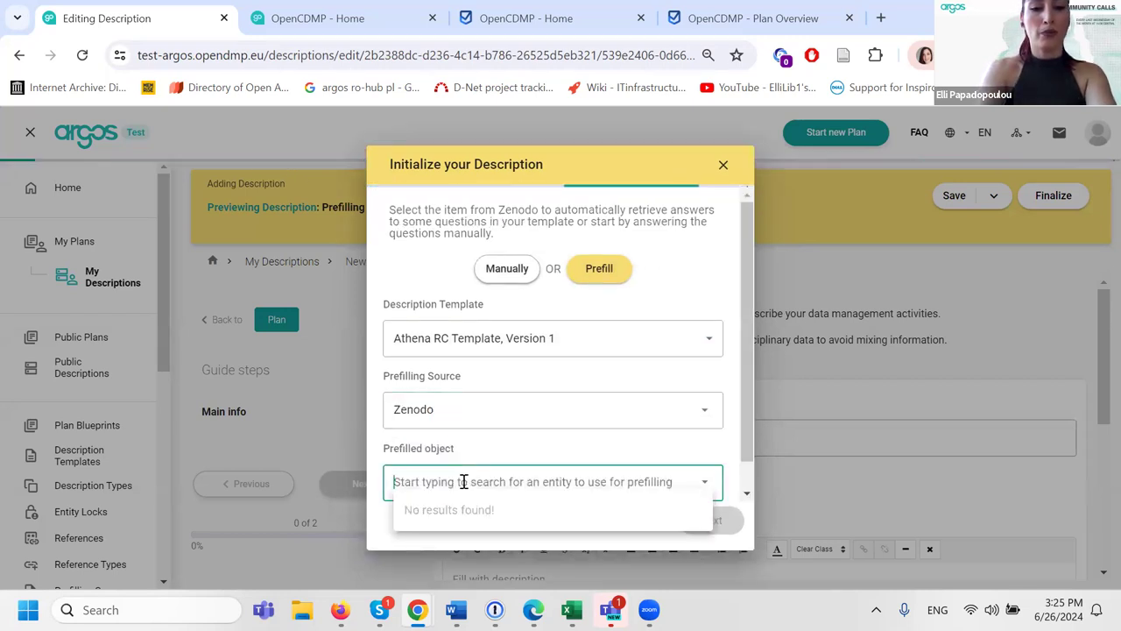
type("fea")
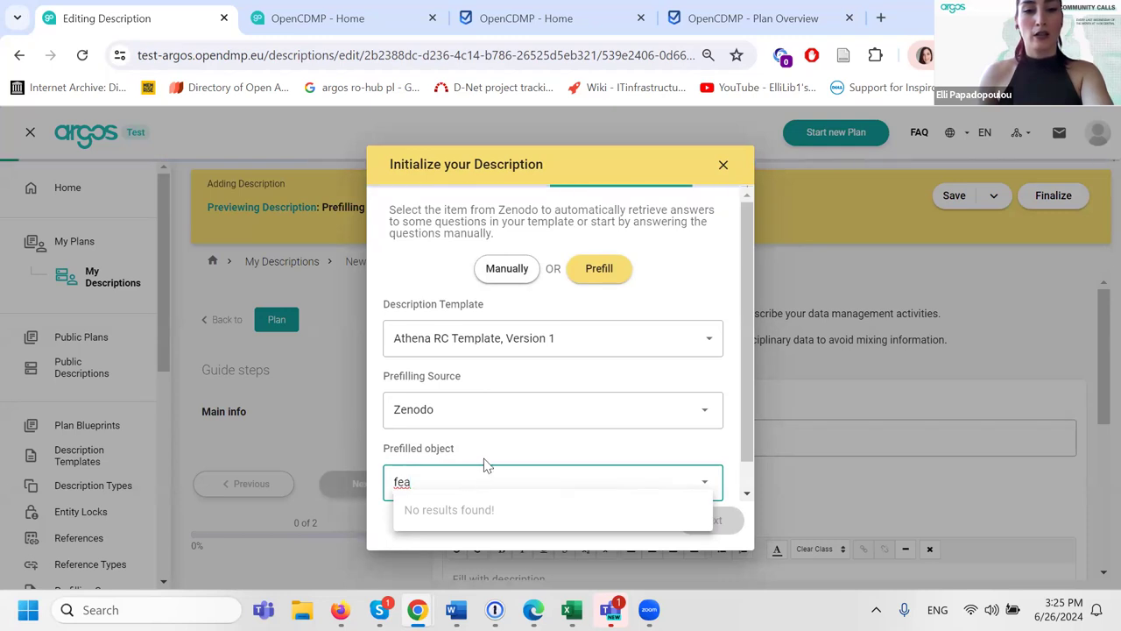
left_click(490, 408)
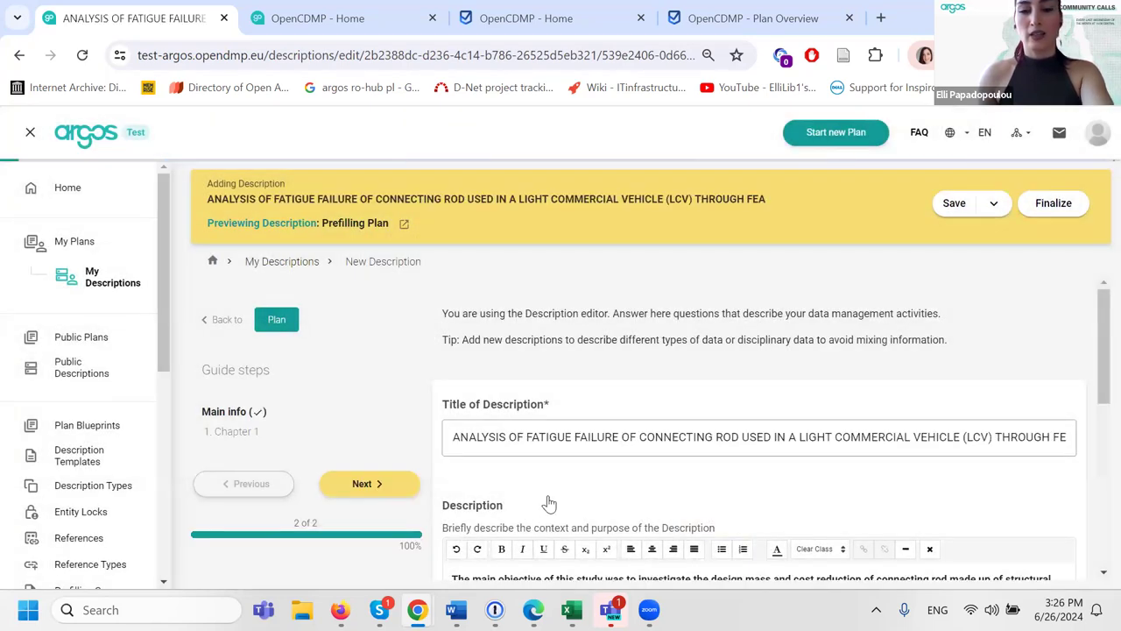
- Review the title and text of the connecting rod description and save it
scroll(549, 495, "down", 2)
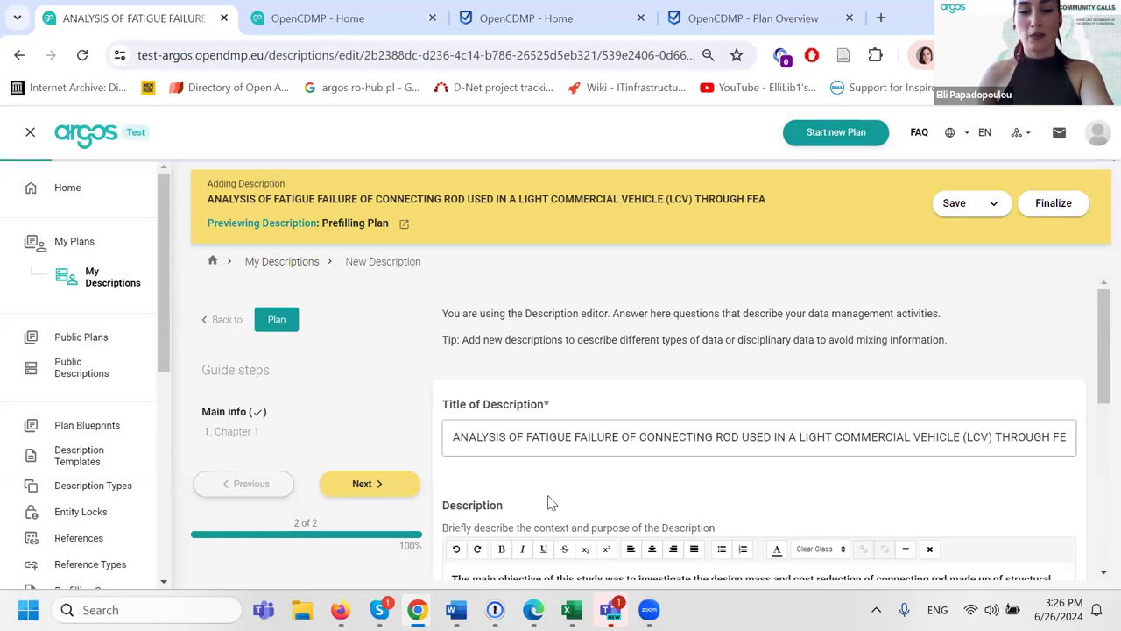
scroll(549, 502, "down", 1)
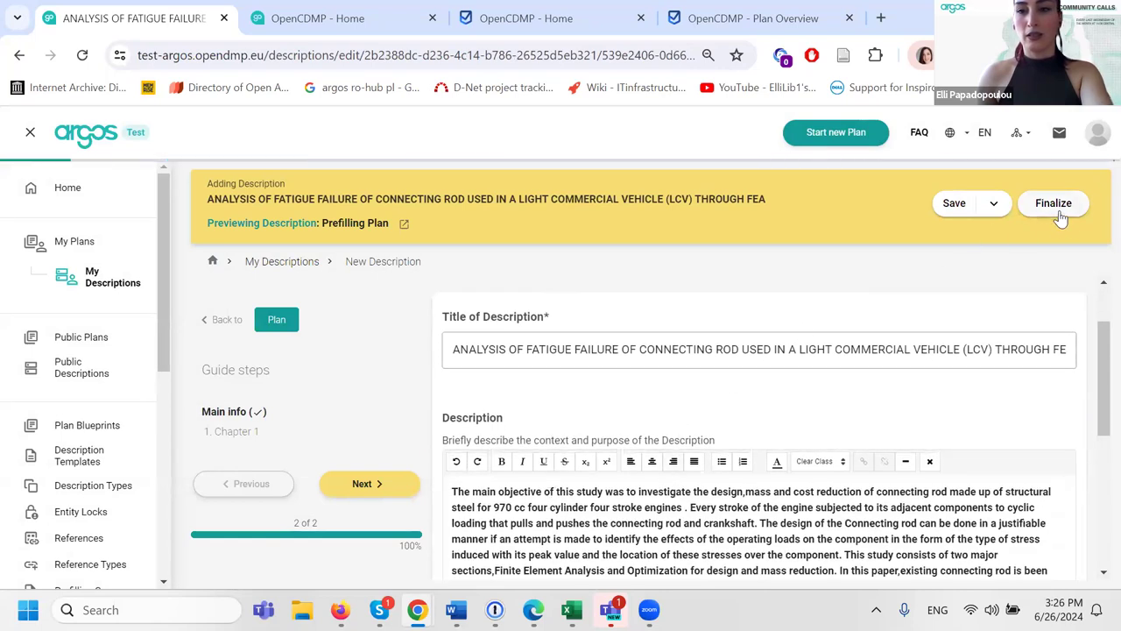
left_click(952, 203)
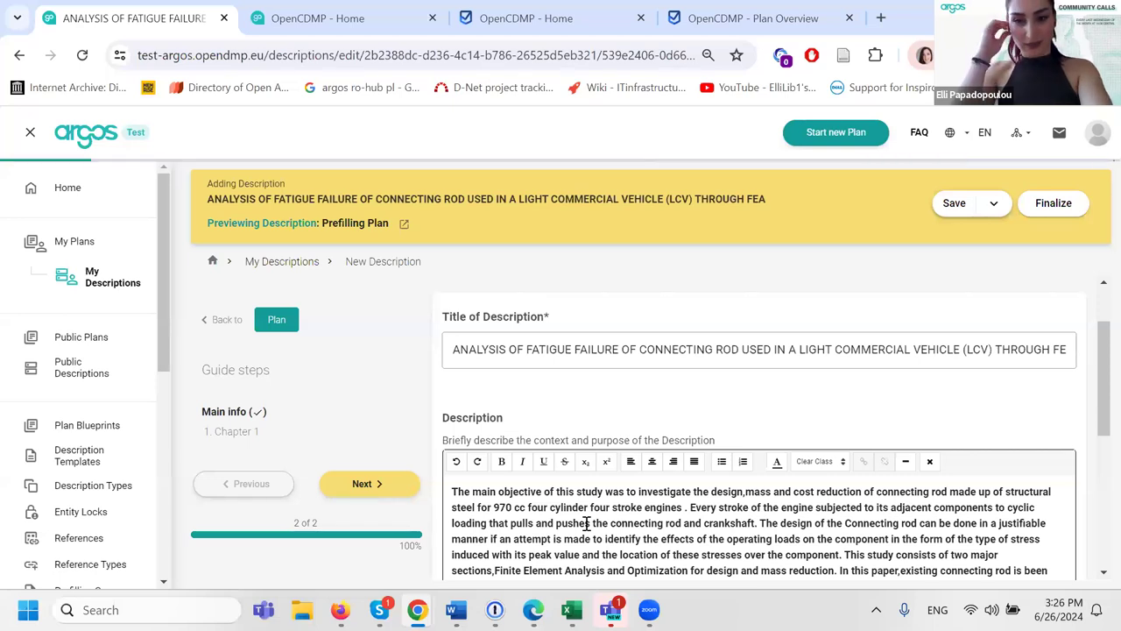
- Examine the prefilled tags and the licenses, repositories and URL in Chapter 1's Question 1 table
scroll(613, 465, "down", 5)
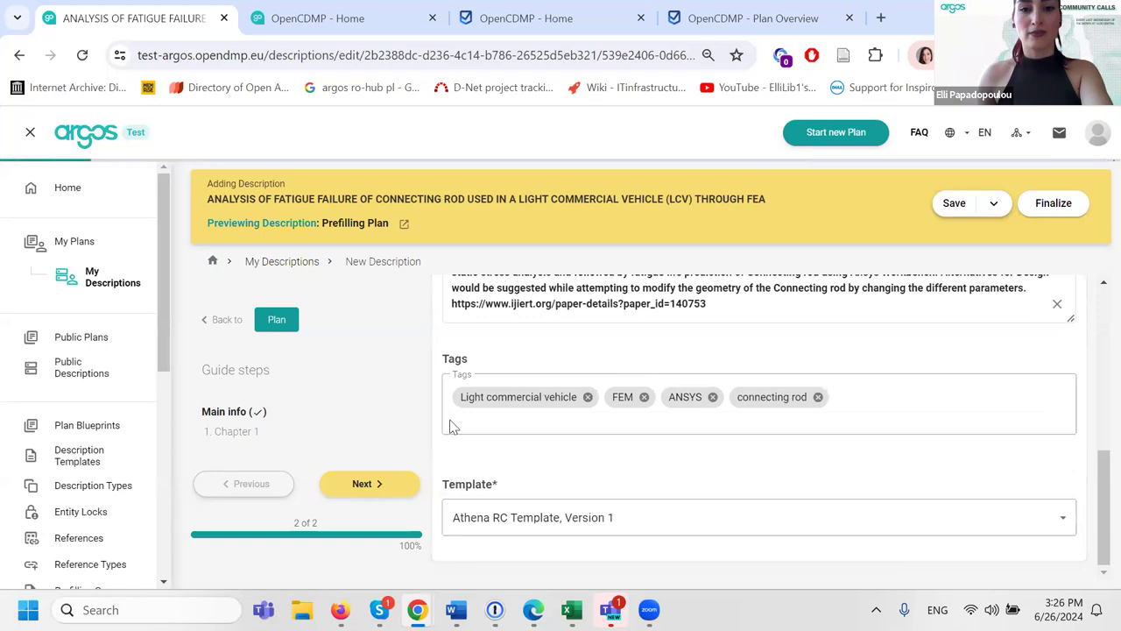
left_click(237, 432)
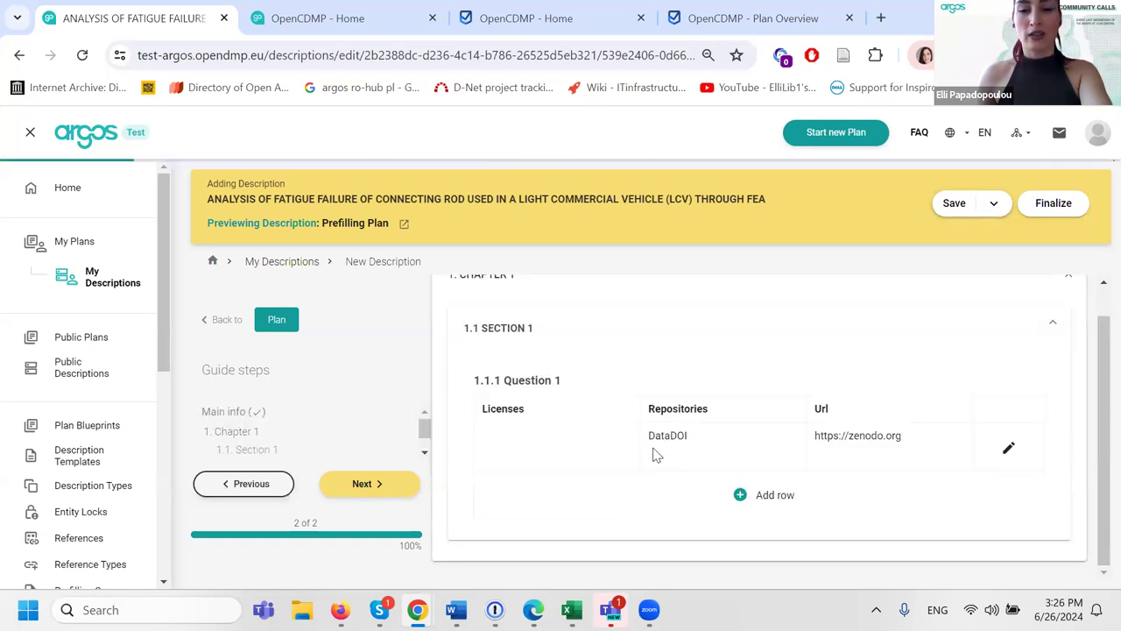
left_click_drag(902, 435, 549, 440)
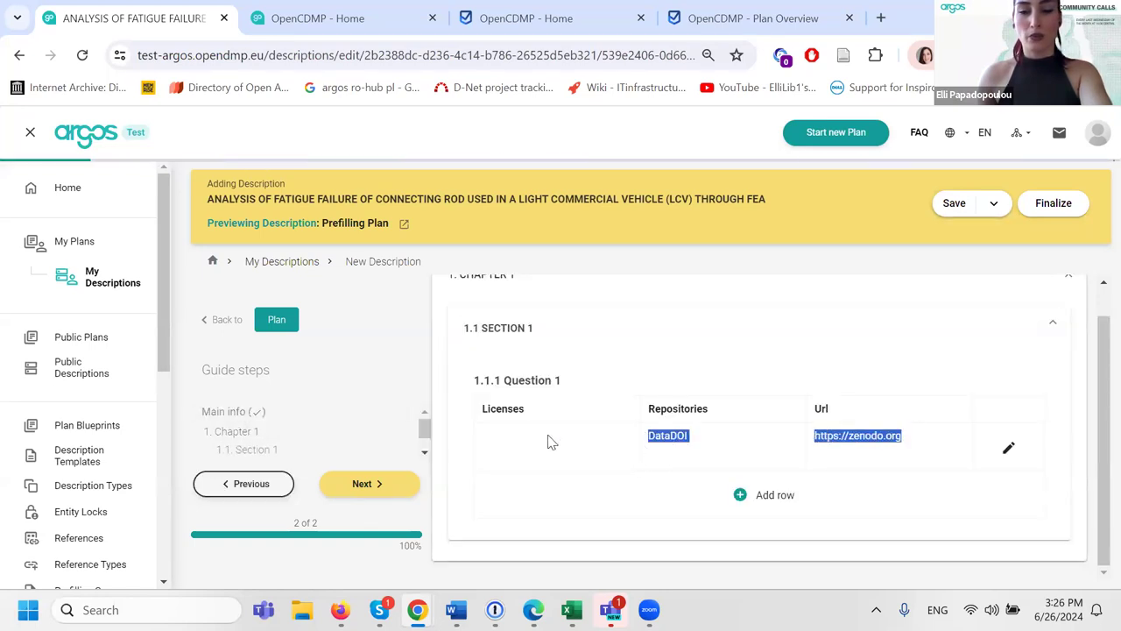
left_click(552, 447)
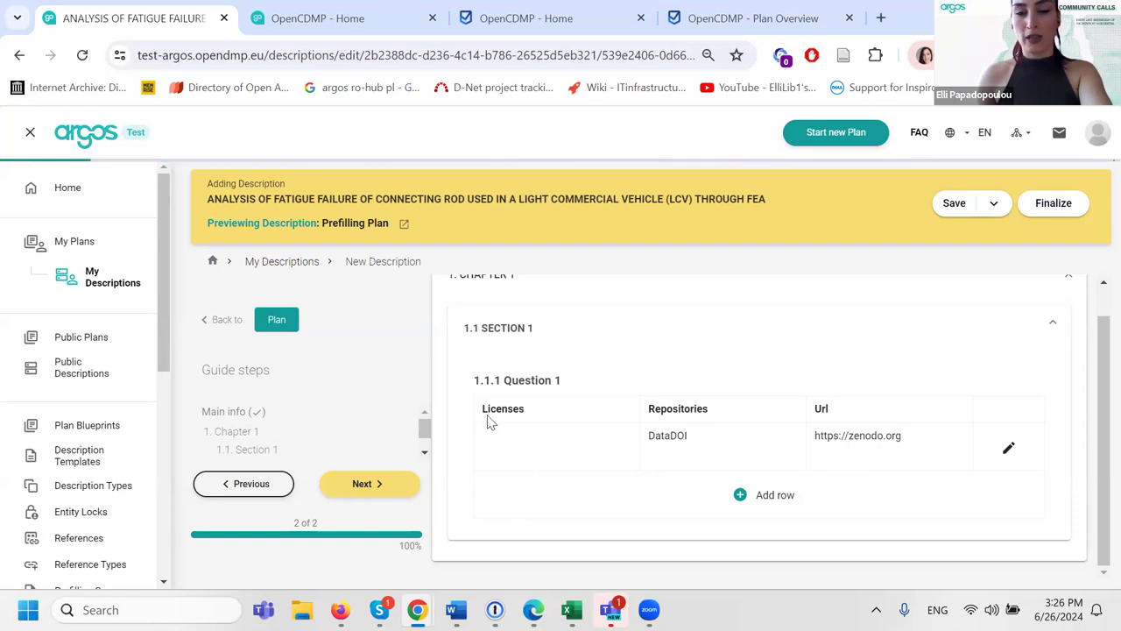
left_click_drag(465, 383, 578, 388)
left_click(598, 388)
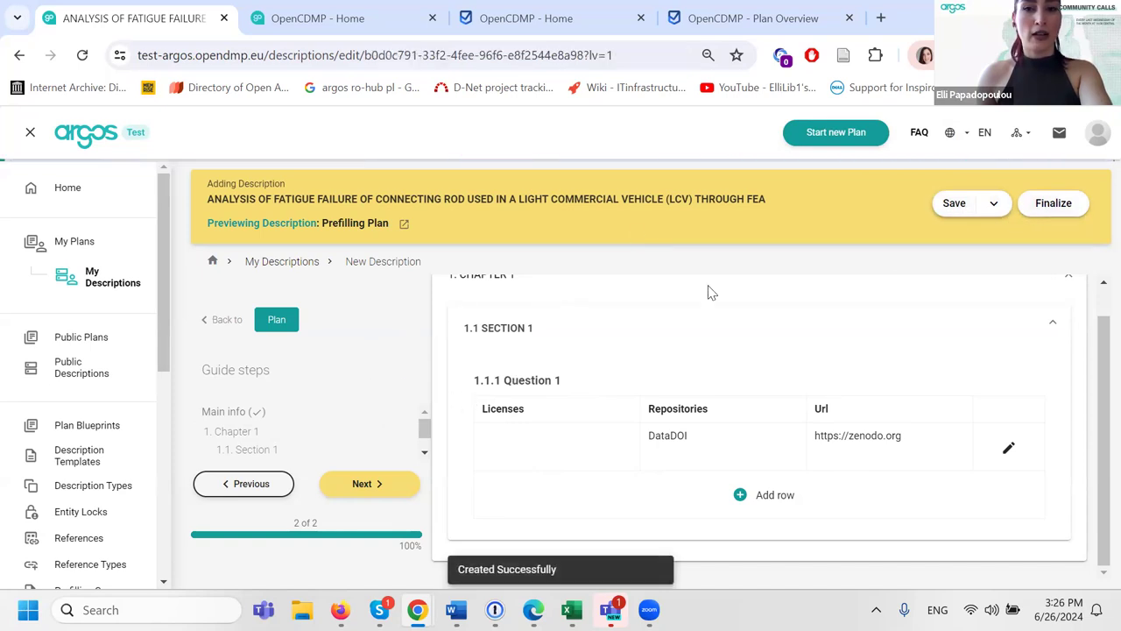
- Open the Prefilling Plan's overview from the list of own plans and look at its included descriptions
left_click(105, 244)
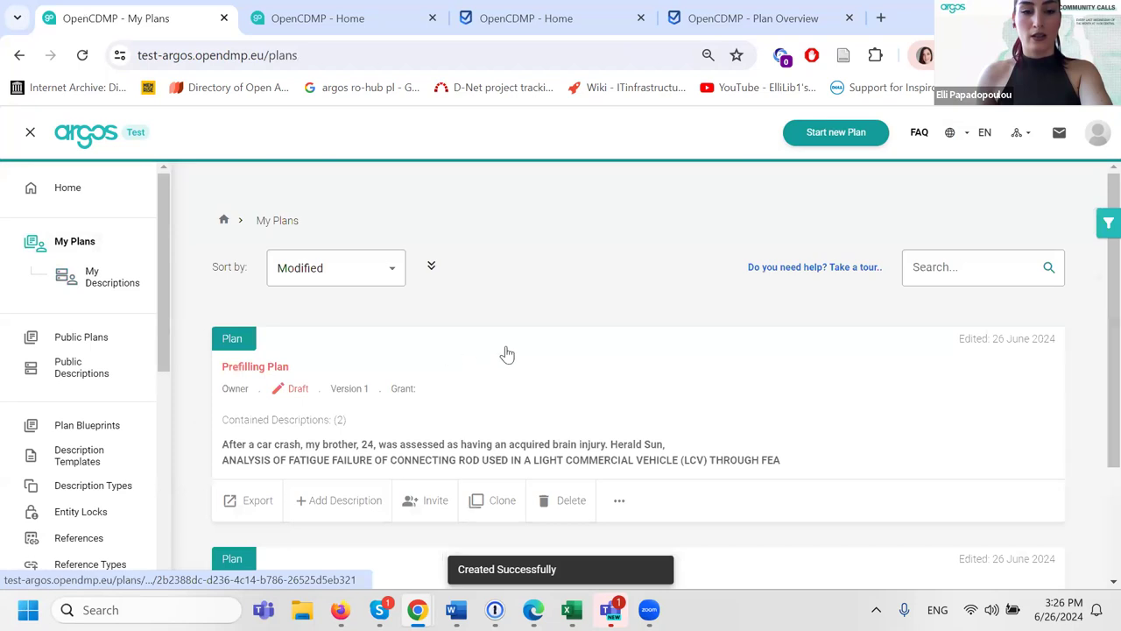
left_click(507, 353)
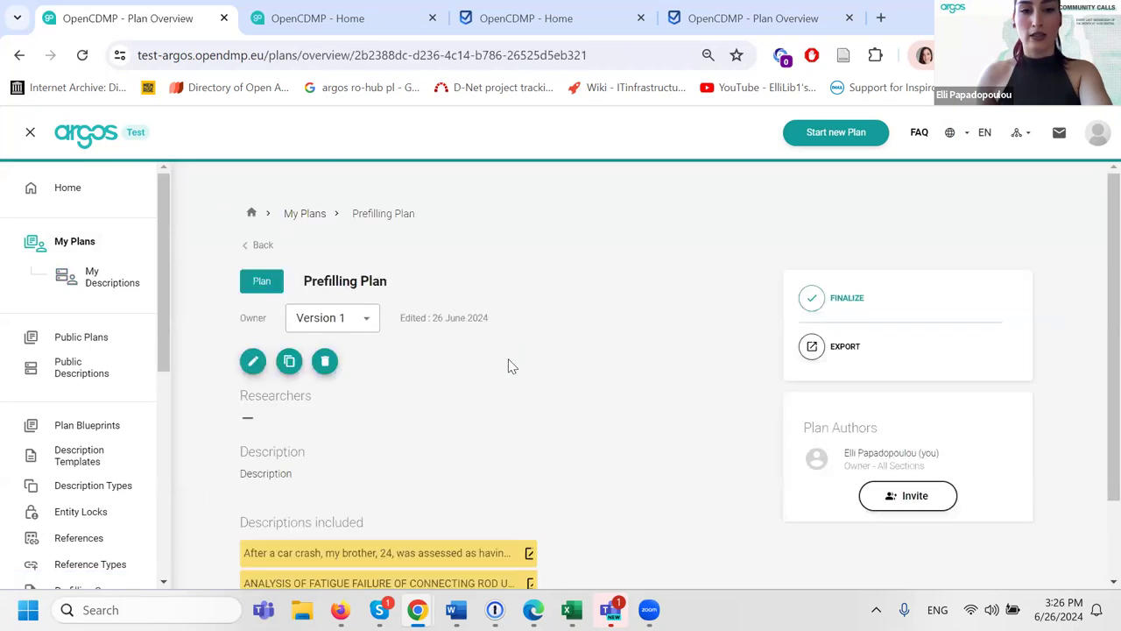
scroll(513, 376, "down", 1)
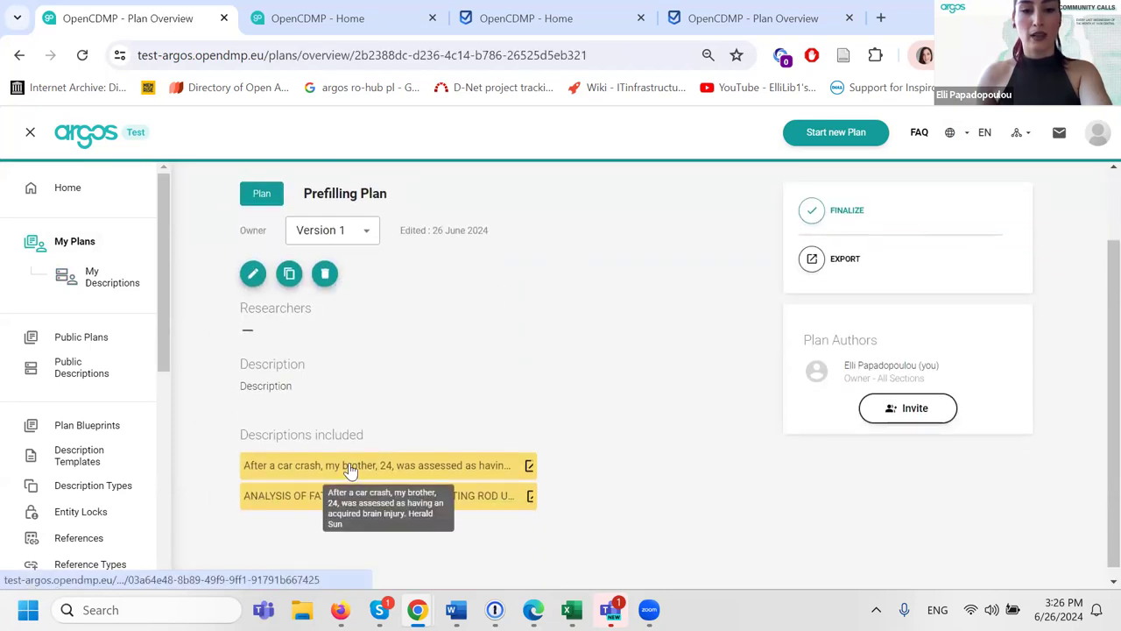
- Open the car crash brain injury description from the Prefilling Plan for editing and review its title, text and tags
left_click(349, 468)
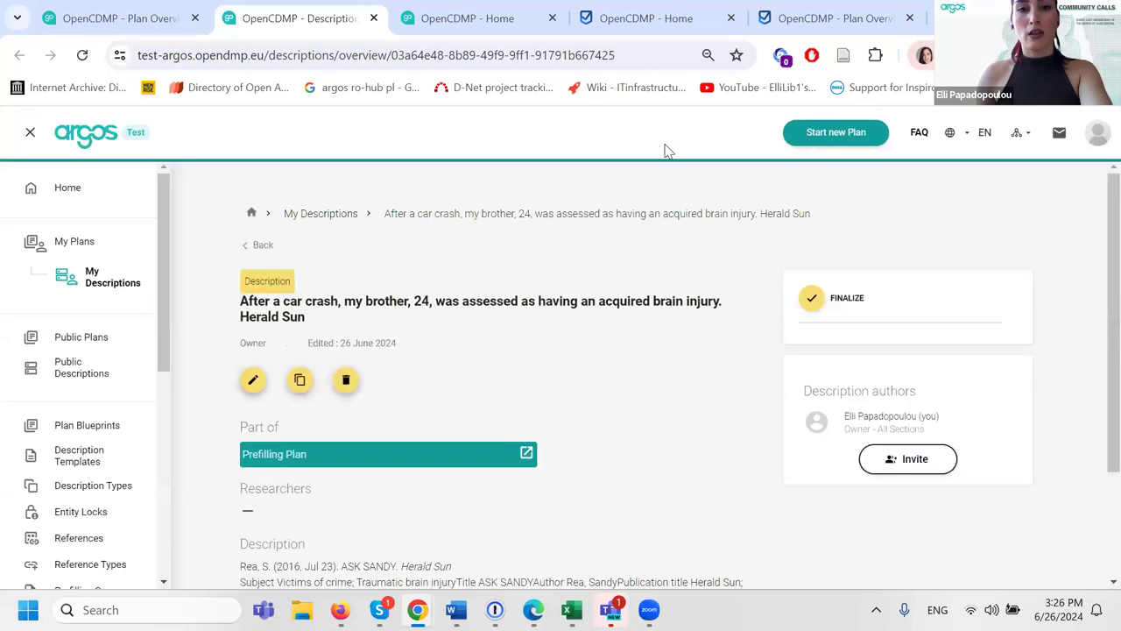
scroll(601, 343, "down", 1)
scroll(600, 342, "up", 1)
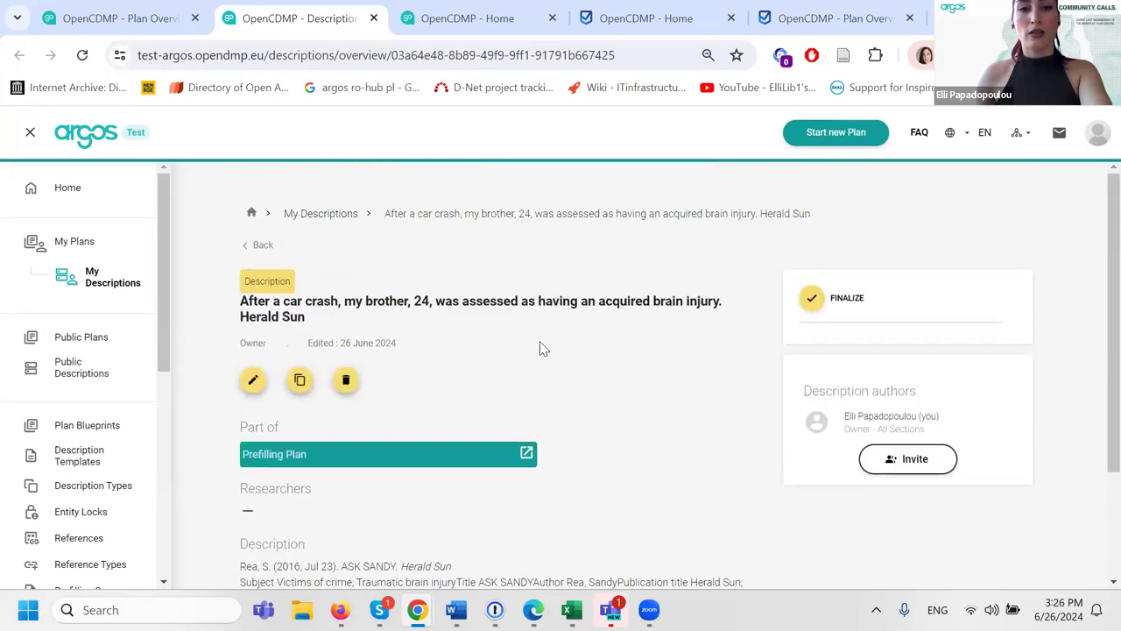
left_click(254, 382)
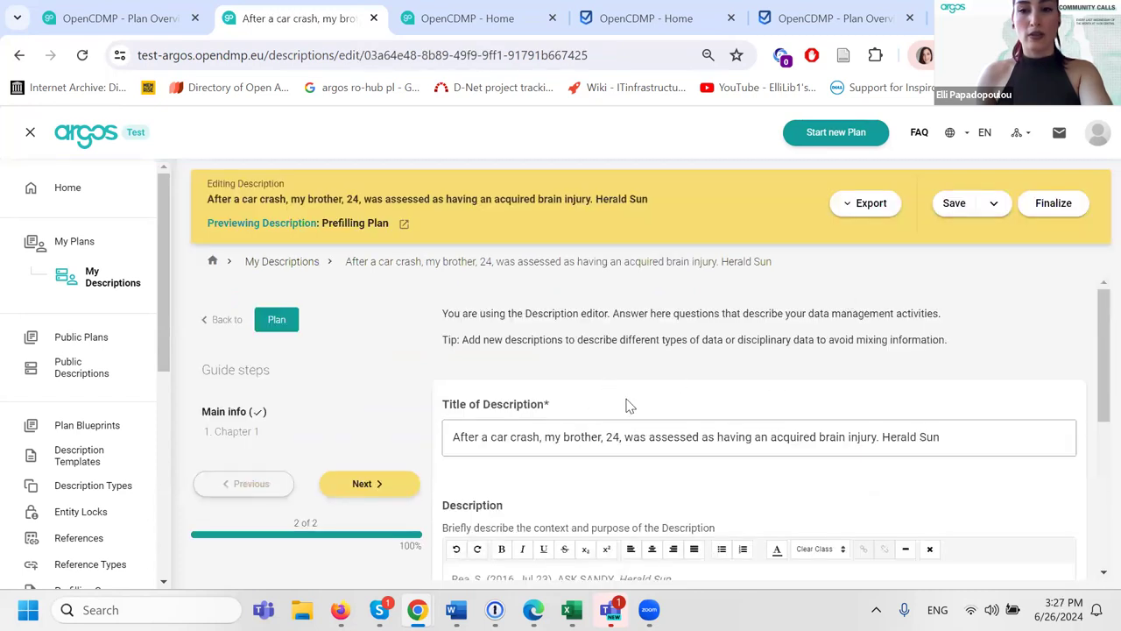
scroll(615, 425, "down", 3)
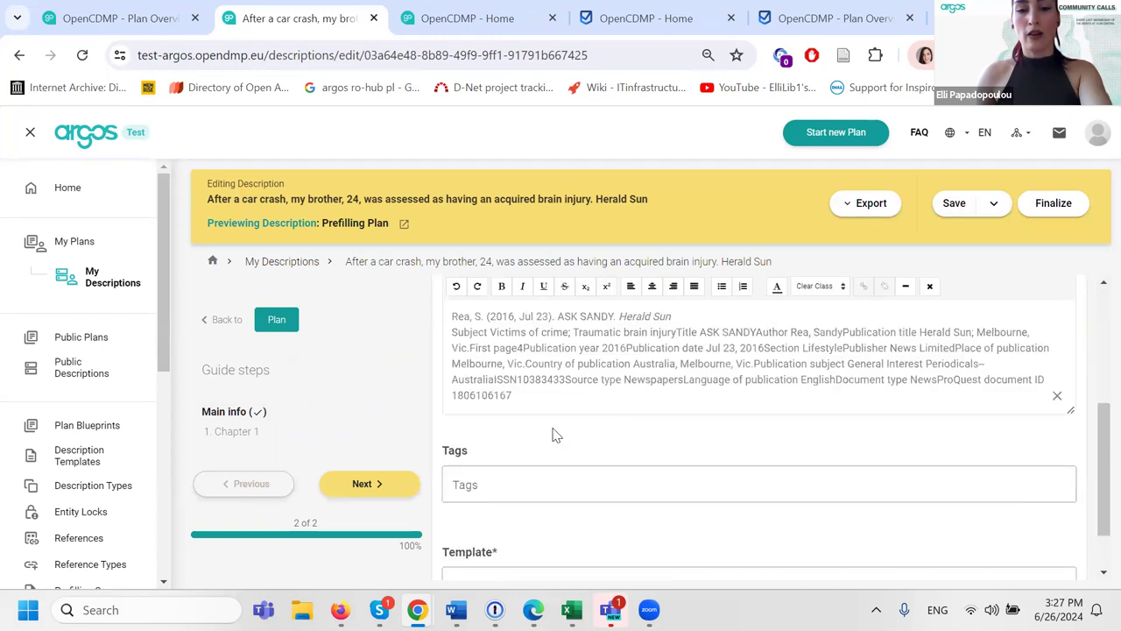
- Examine the licenses, repositories and URL in Chapter 1's Question 1 table of the car crash description
left_click(252, 432)
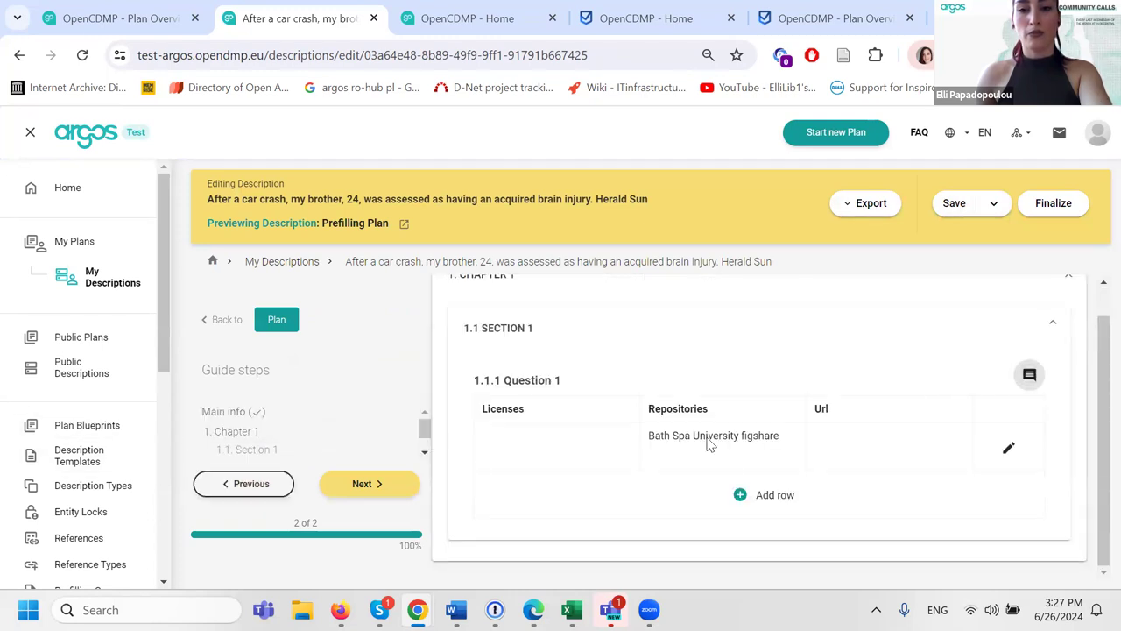
left_click(710, 444)
left_click(747, 270)
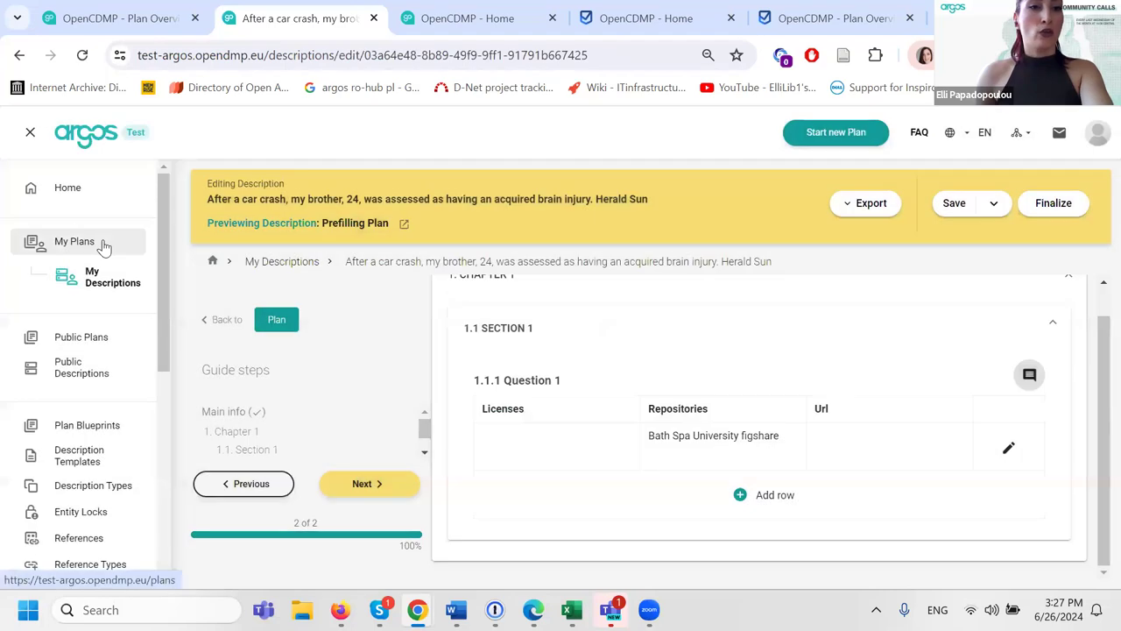
- Start an author invitation for the Prefilling Plan with the role Reviewer and check the available plan sections, keeping All
left_click(105, 246)
left_click(444, 503)
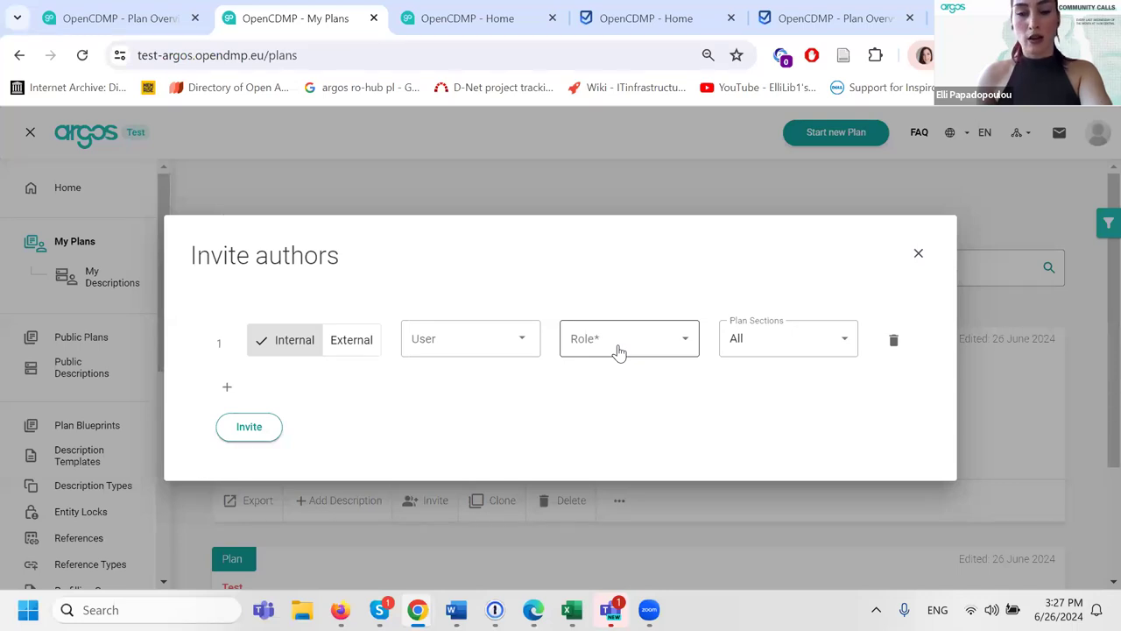
left_click(619, 349)
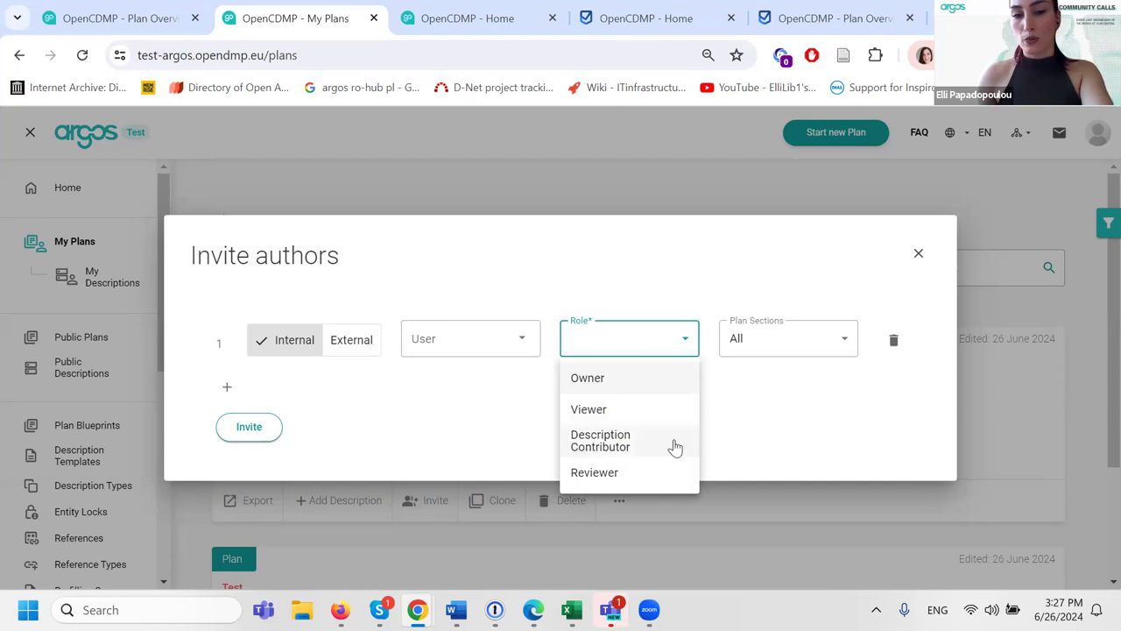
left_click(605, 473)
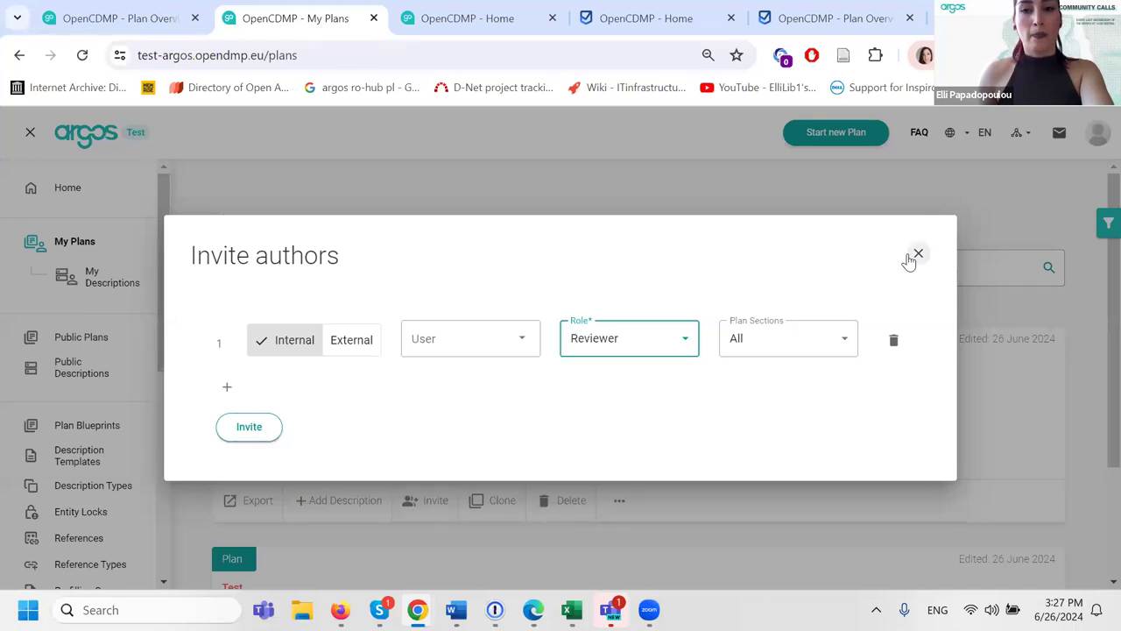
left_click(791, 346)
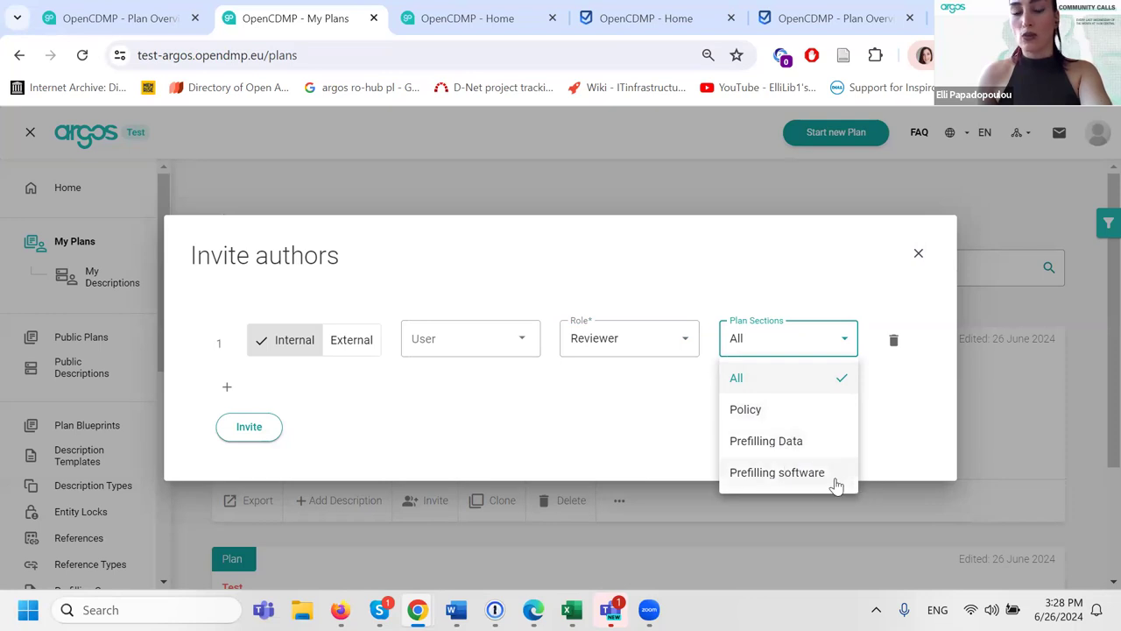
left_click(520, 429)
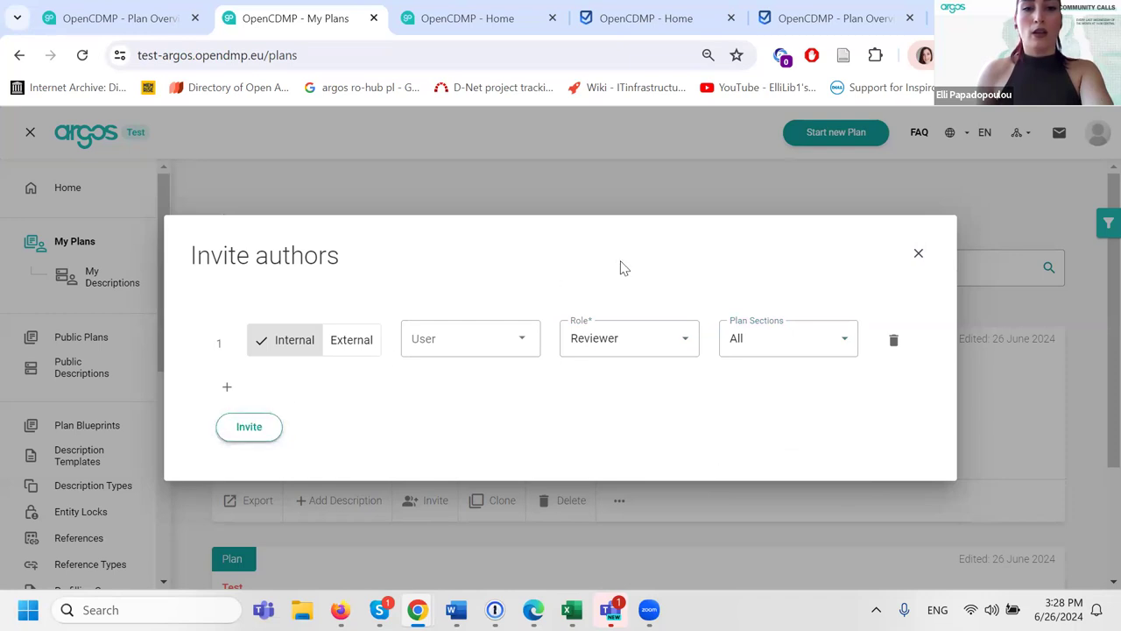
- Check the internal user suggestions, switch the first invitee to External and enter the invitee's e-mail address
left_click(426, 341)
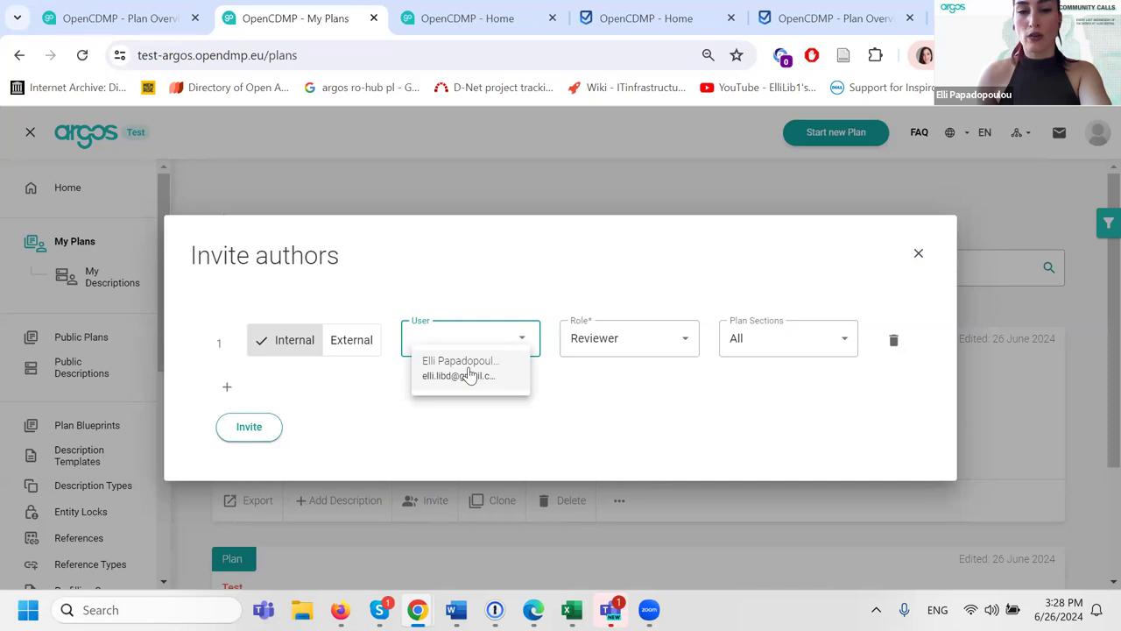
left_click(468, 368)
left_click(354, 342)
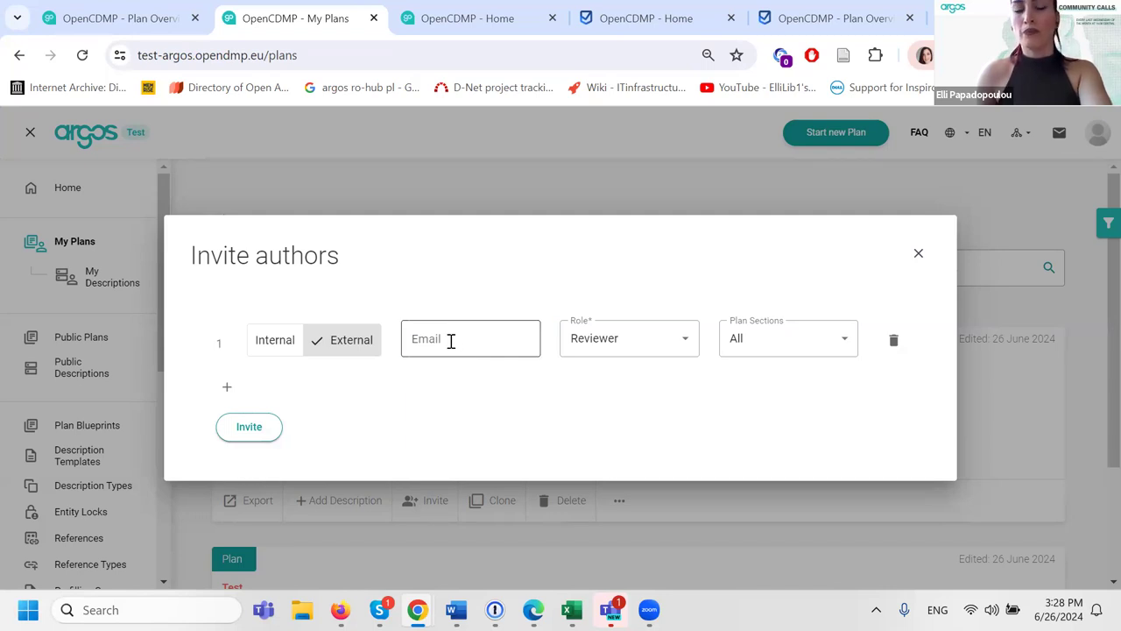
left_click(451, 341)
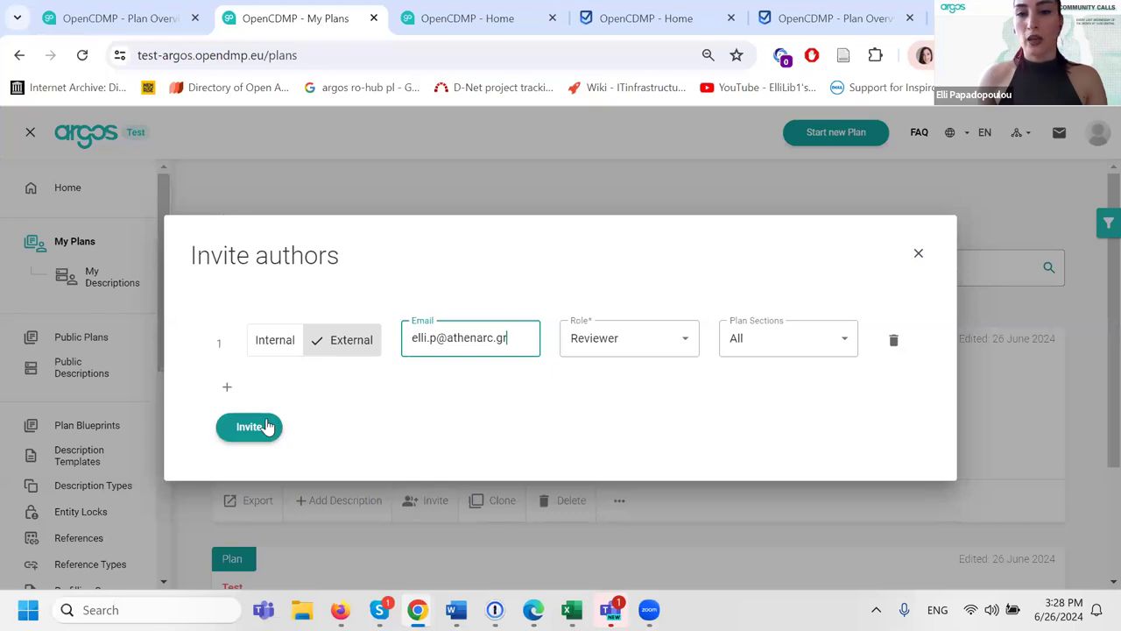
- Add a second, internal invitee with the role Viewer for the Policy section, and close the invitation without sending it
left_click(222, 392)
left_click(350, 371)
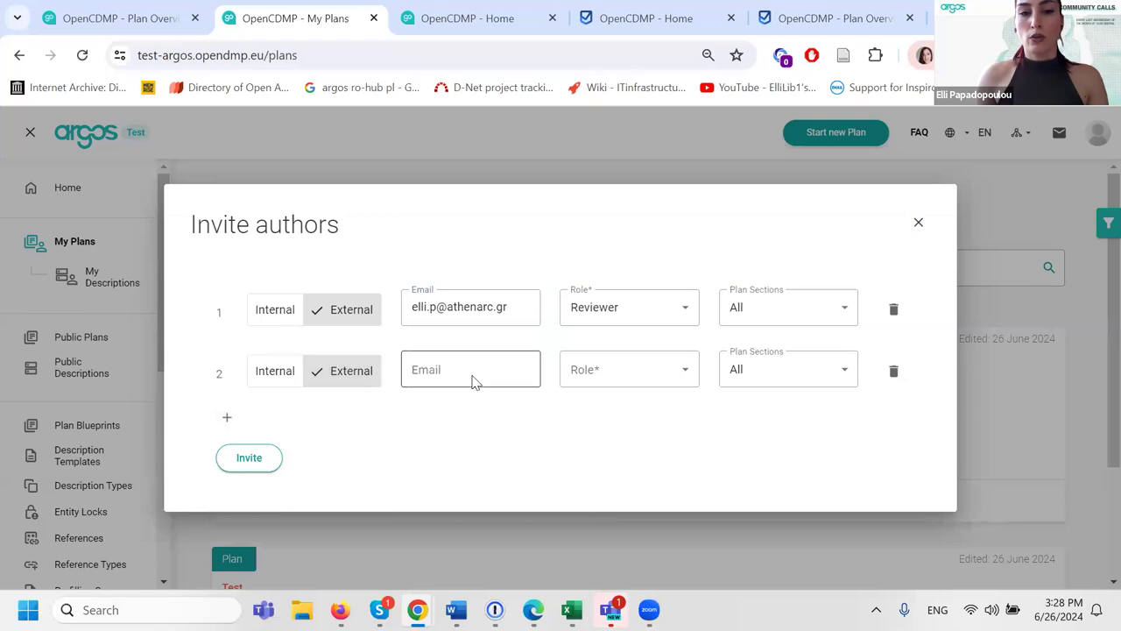
left_click(294, 371)
left_click(628, 378)
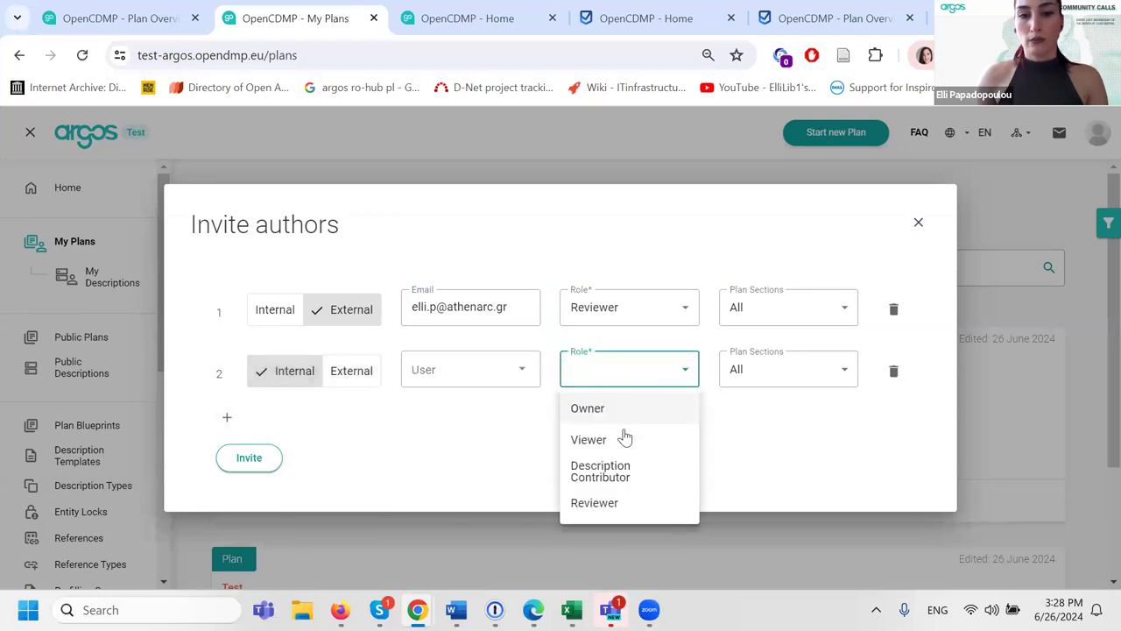
left_click(624, 438)
left_click(778, 378)
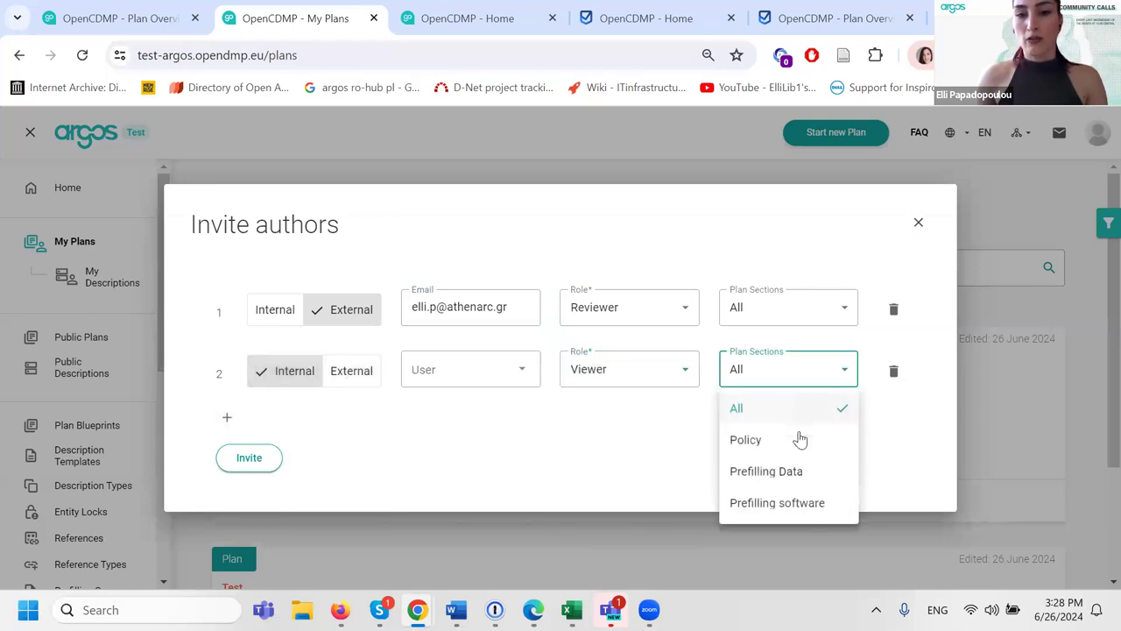
left_click(795, 441)
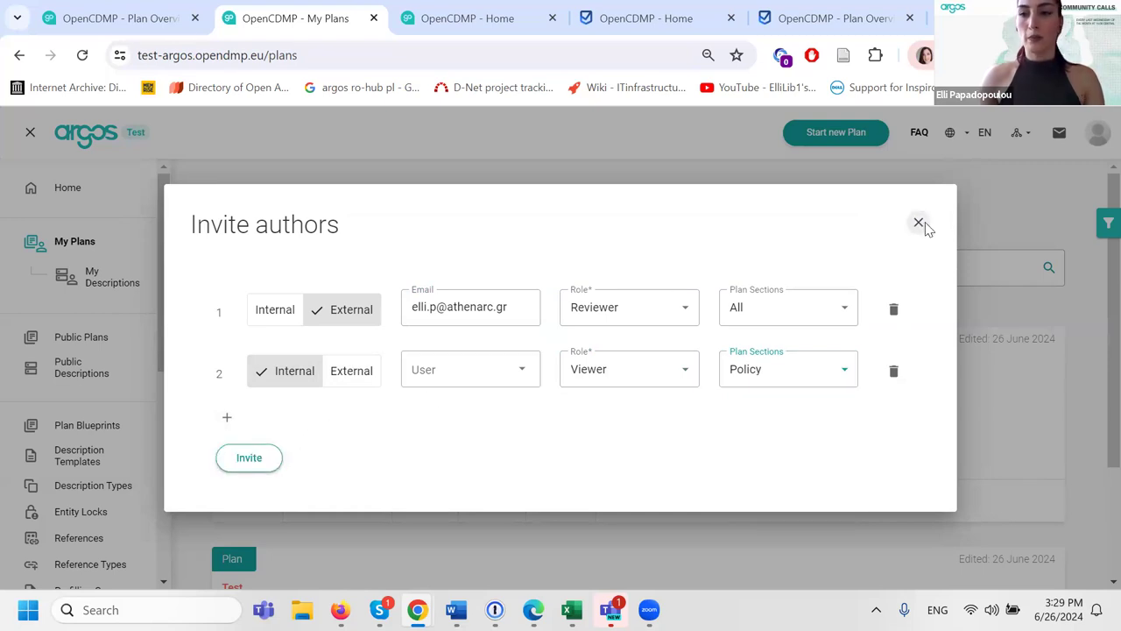
left_click(918, 224)
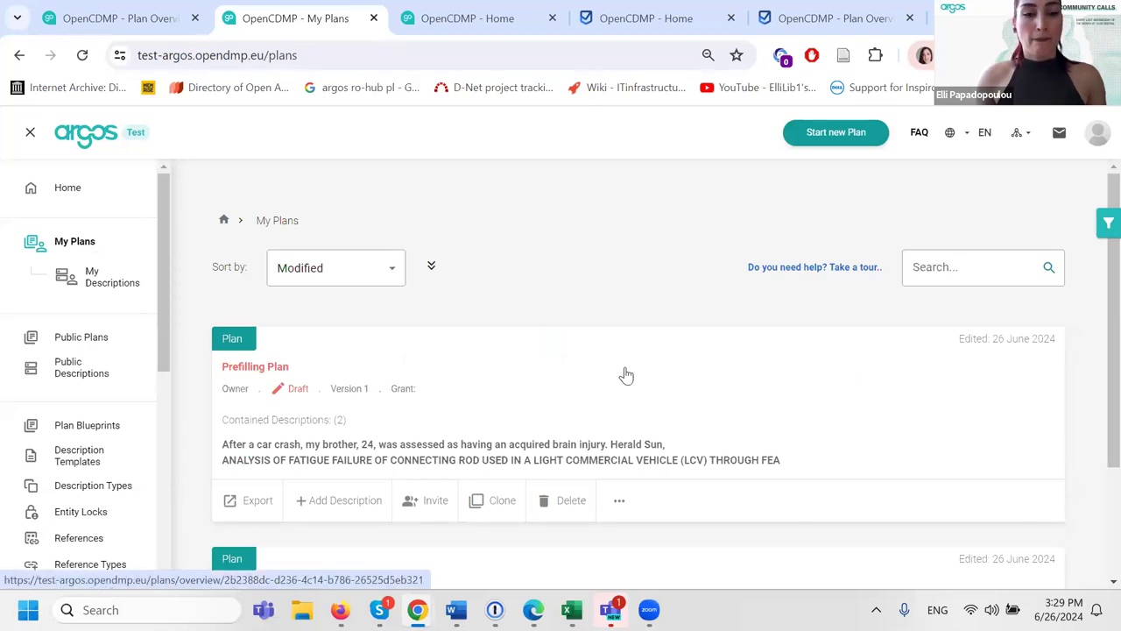
- View the list of tenants and open the Tenant Configuration page
scroll(113, 412, "down", 1)
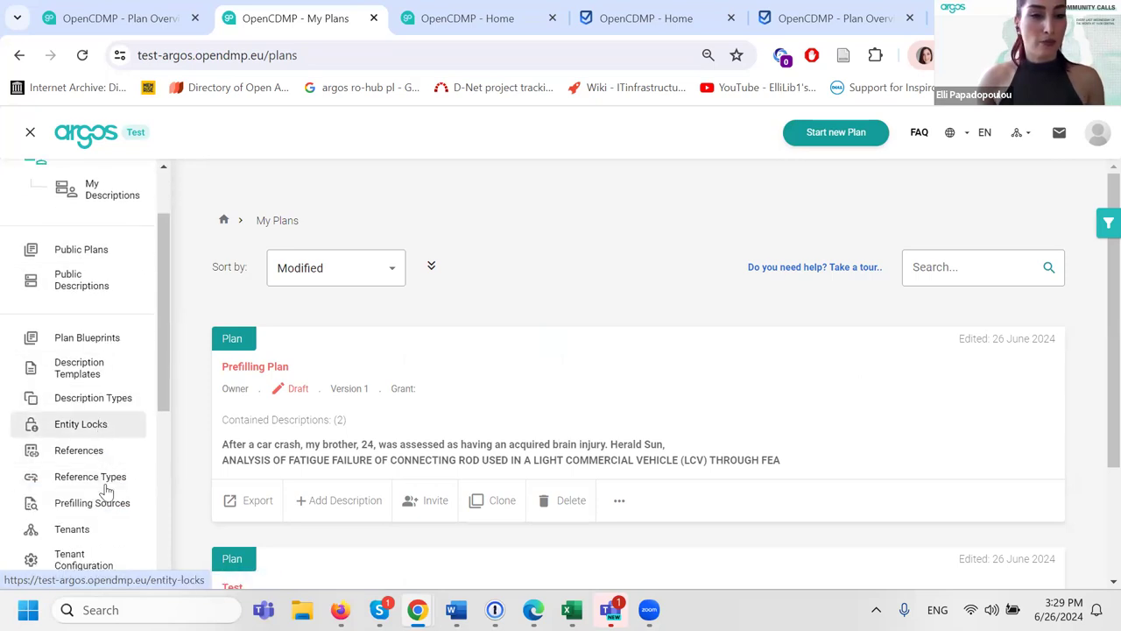
scroll(107, 531, "down", 1)
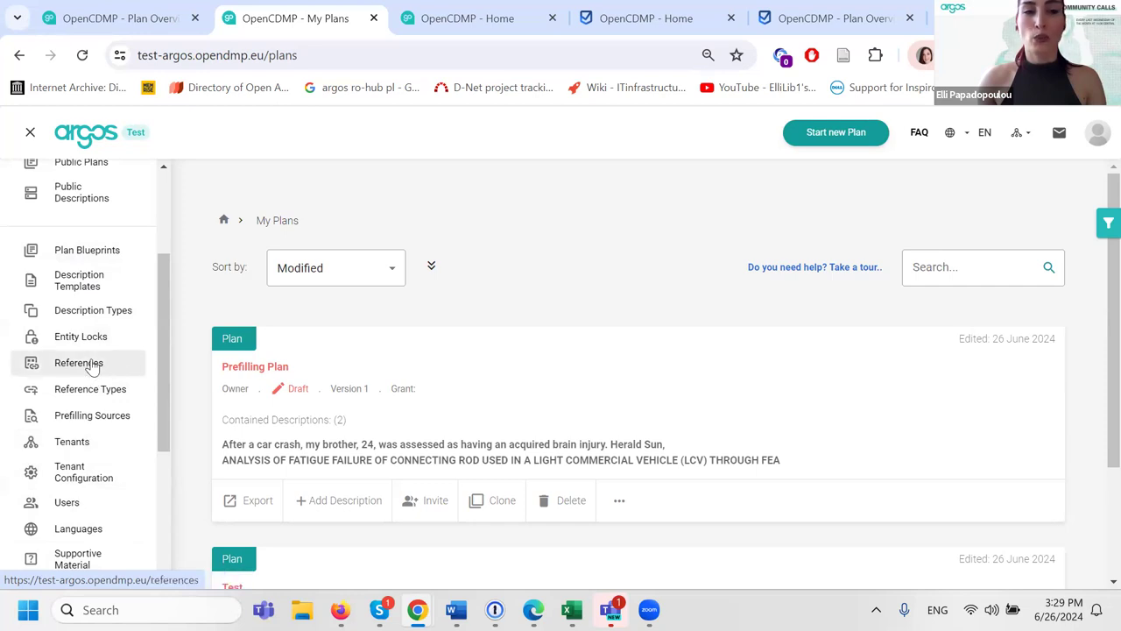
left_click(95, 453)
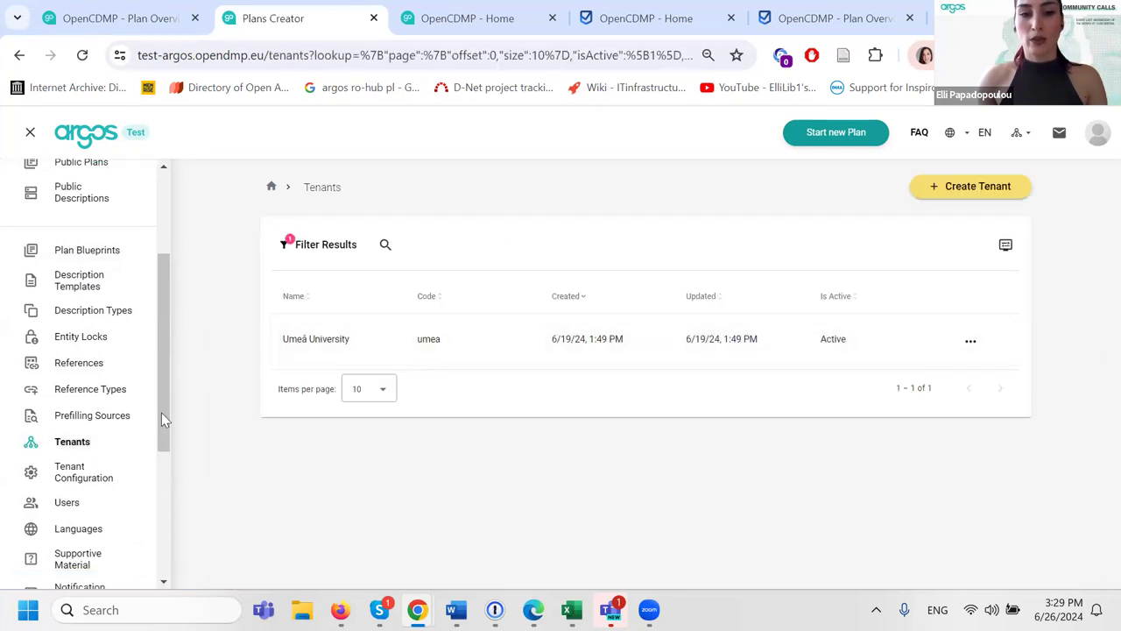
left_click(110, 462)
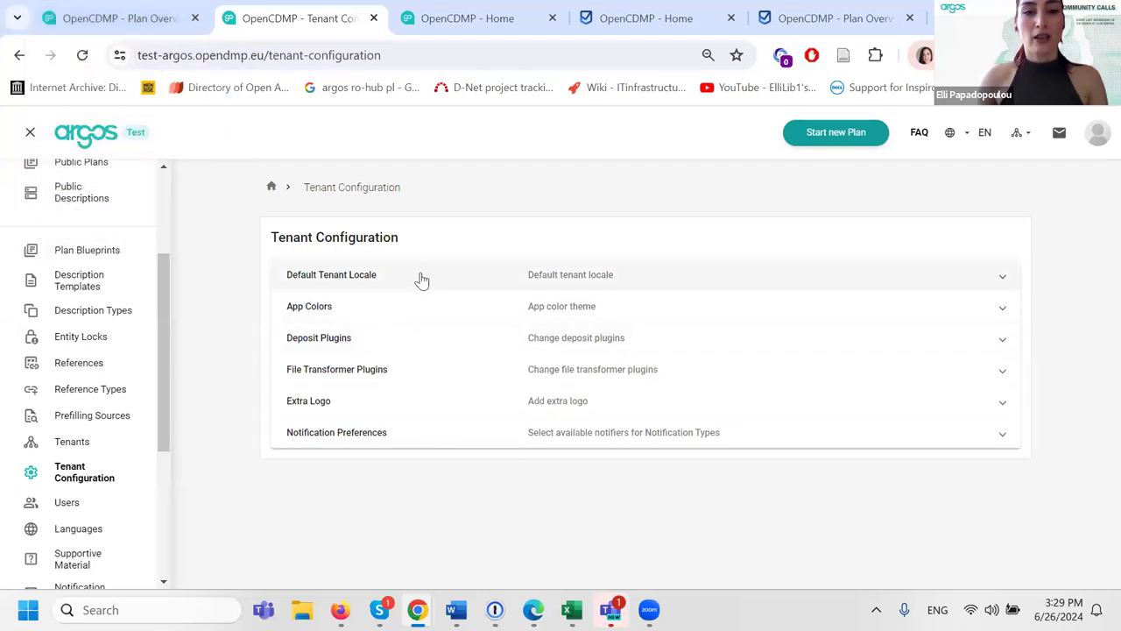
- Switch to the ARGOS Devel home page and look at its available tenants
left_click(114, 18)
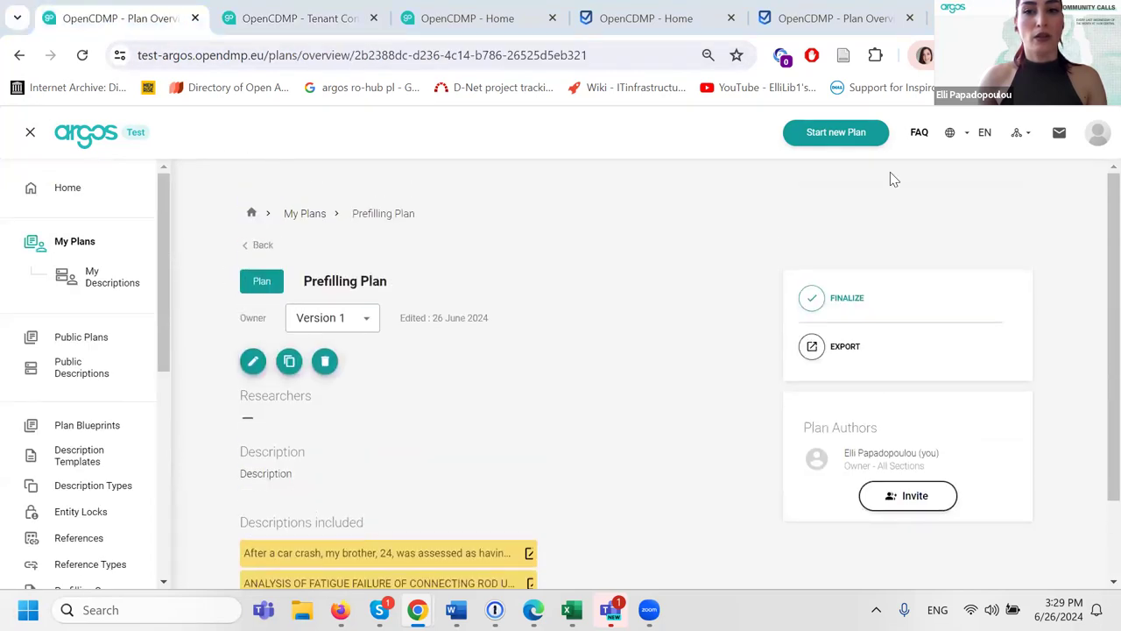
key("ctrl+Tab")
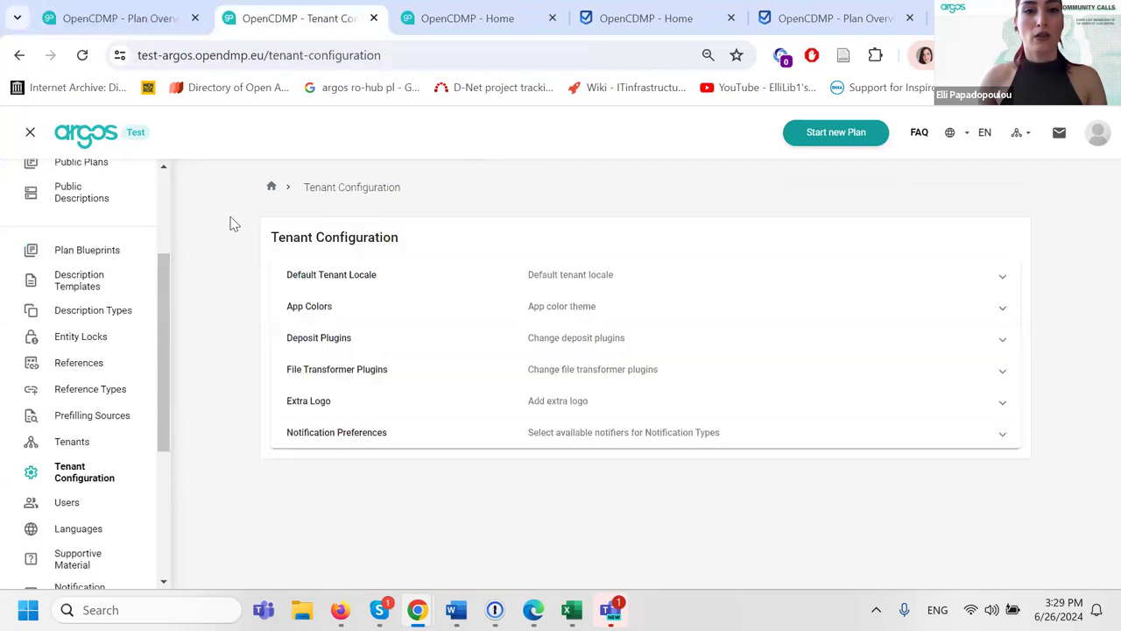
left_click(503, 14)
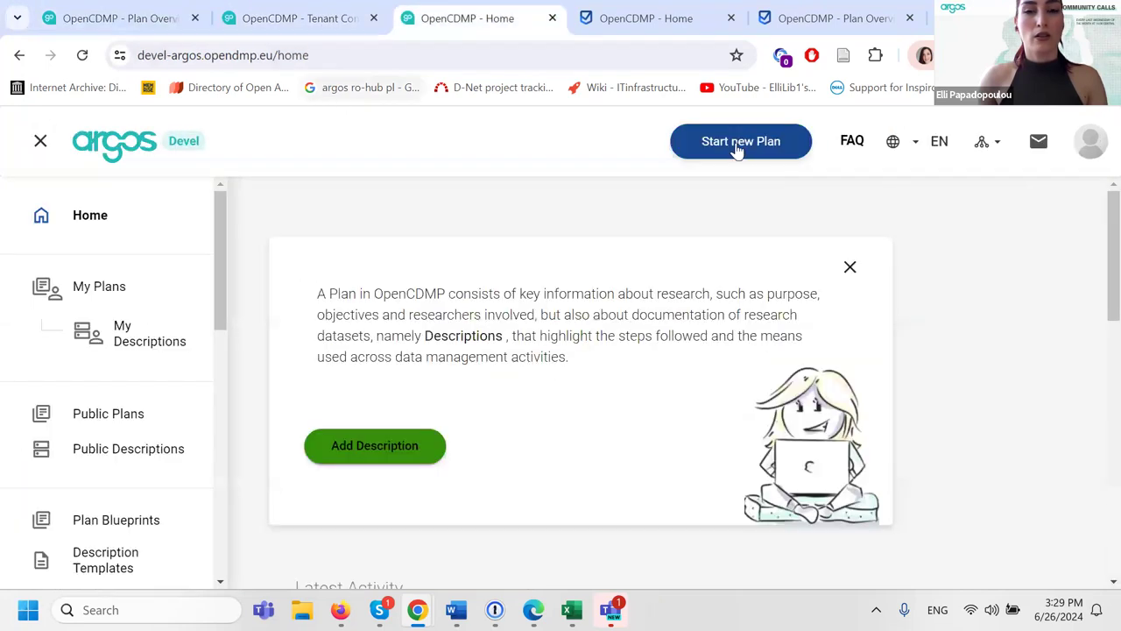
left_click(993, 156)
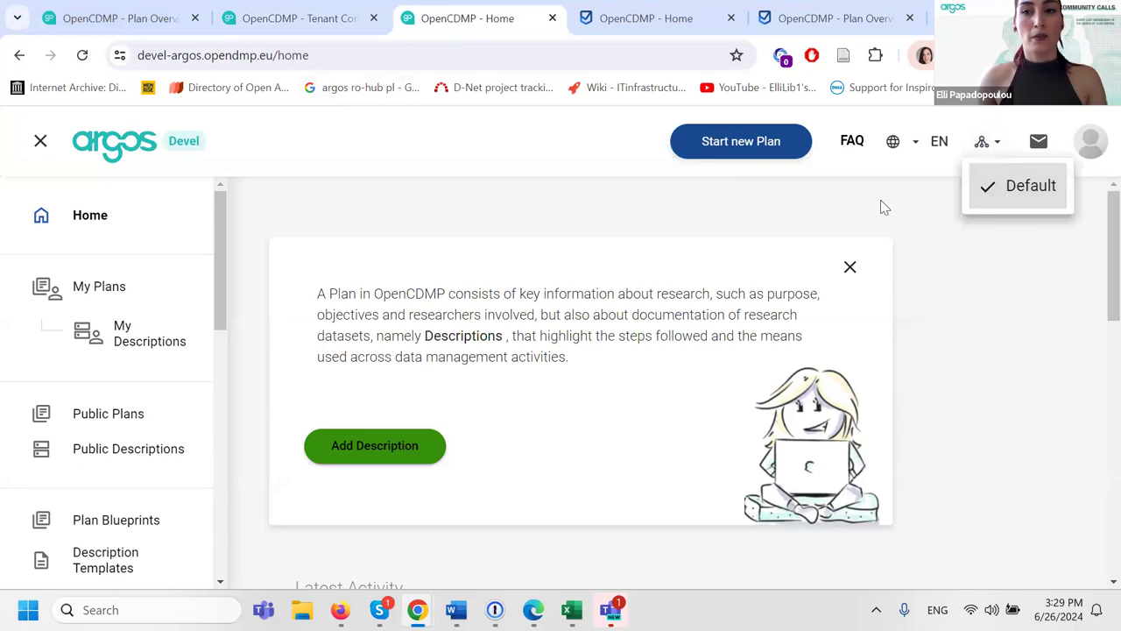
left_click(91, 357)
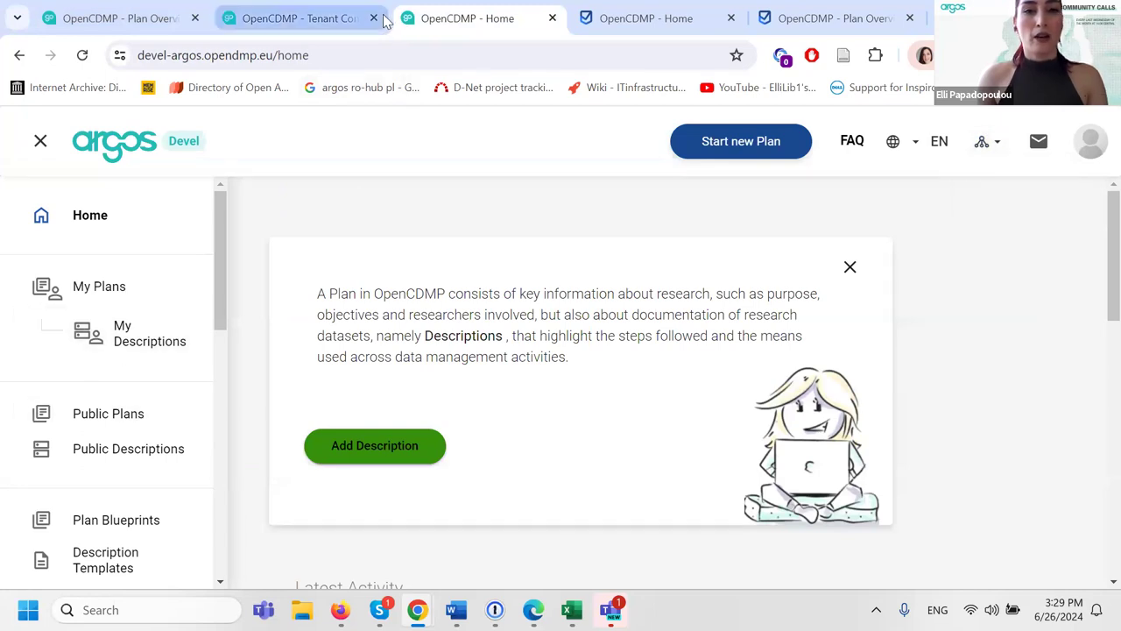
- Dismiss the locked plan notice for vb and close the OpenCDMP test site's browser tabs
left_click(779, 16)
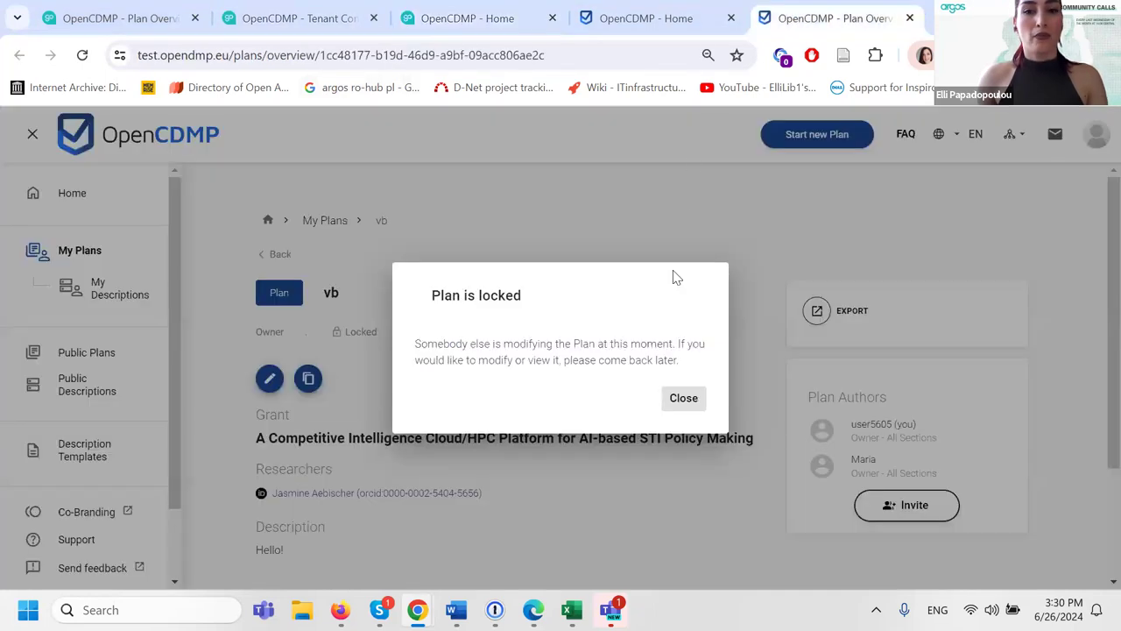
left_click(676, 396)
left_click(909, 19)
left_click(848, 19)
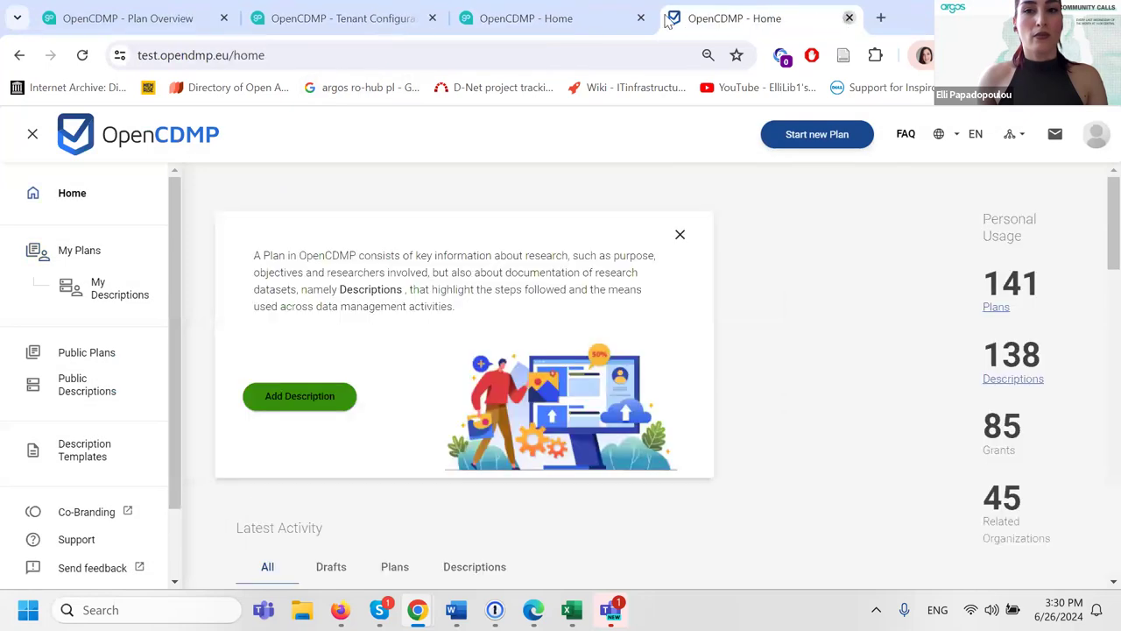
- Return to the ARGOS Test tenant configuration and look at the Default Tenant Locale settings
left_click(417, 12)
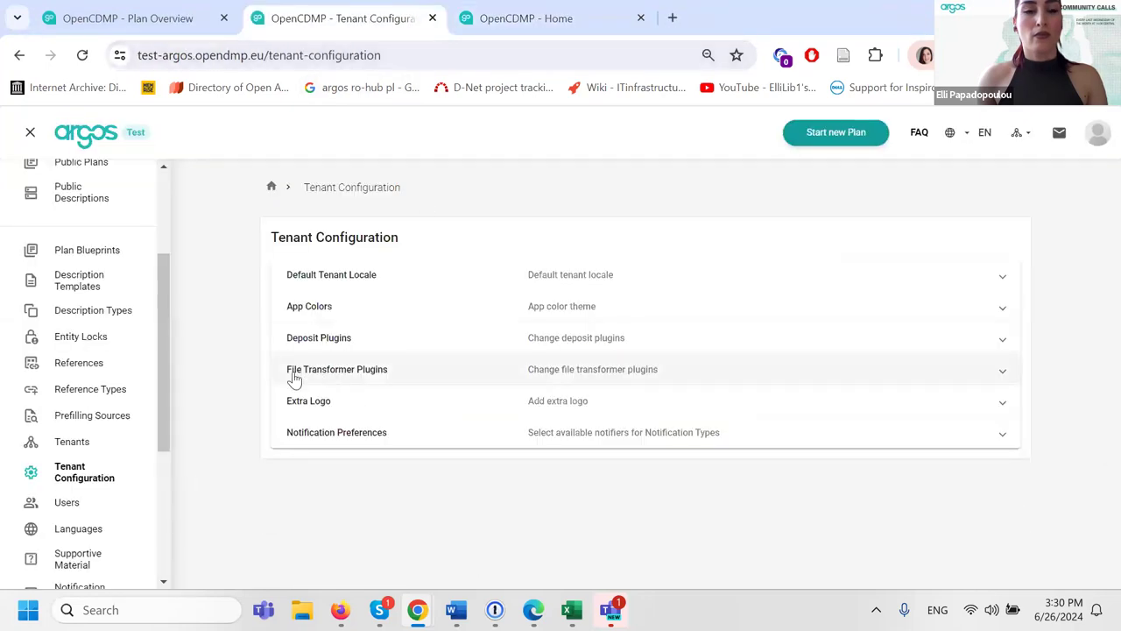
left_click(385, 278)
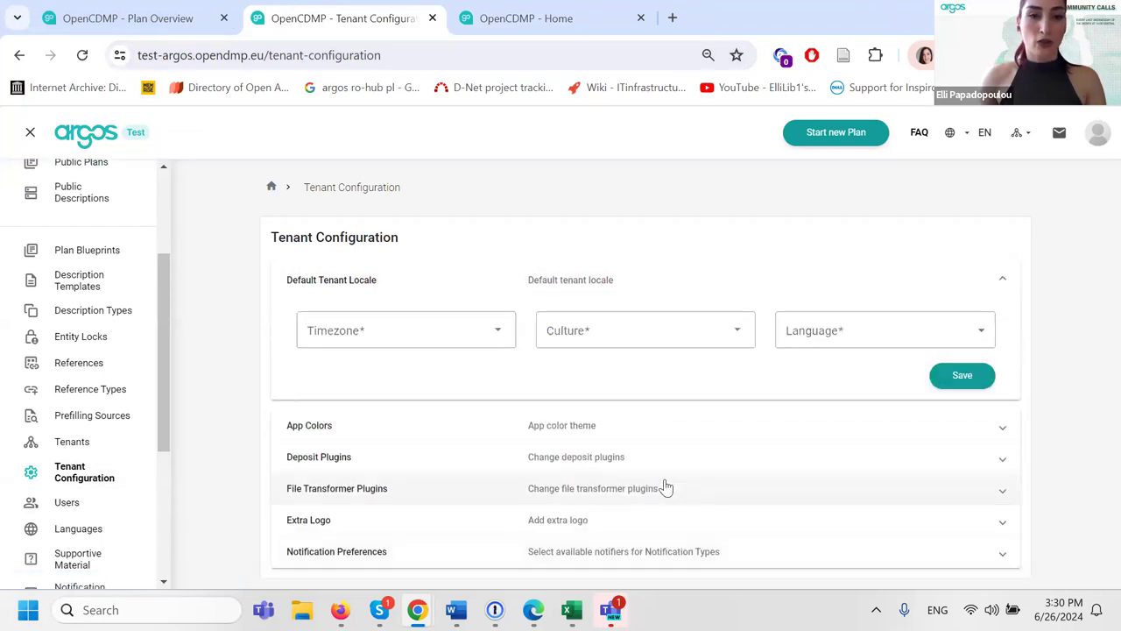
left_click(458, 282)
- Set the tenant's Primary Color to the pink #e91e63 in the App Colors settings
left_click(448, 315)
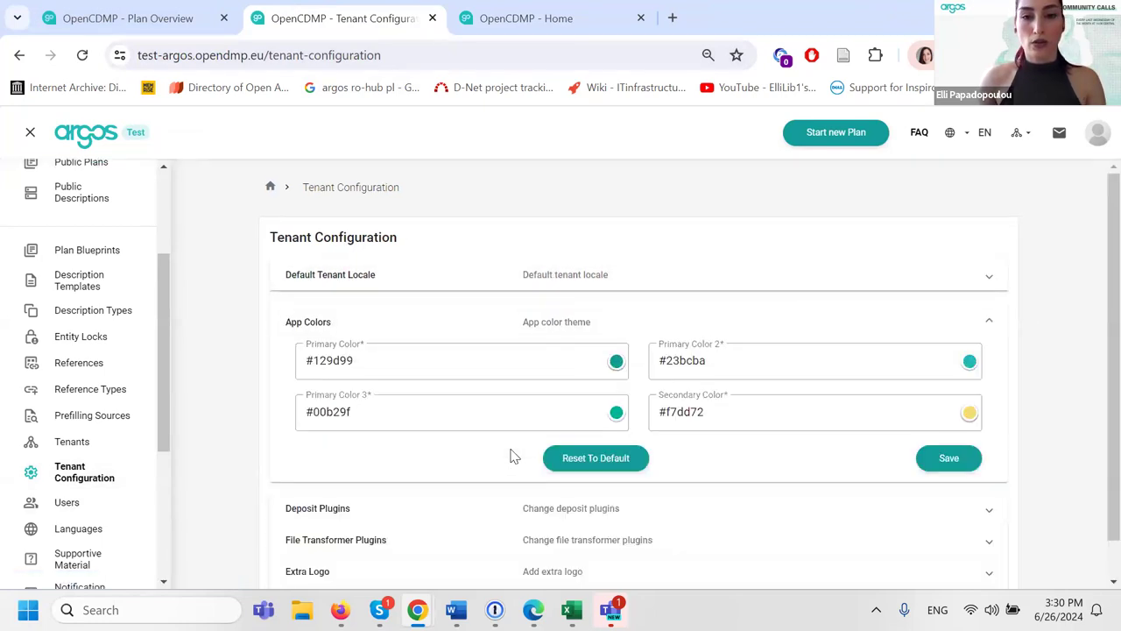
left_click(616, 361)
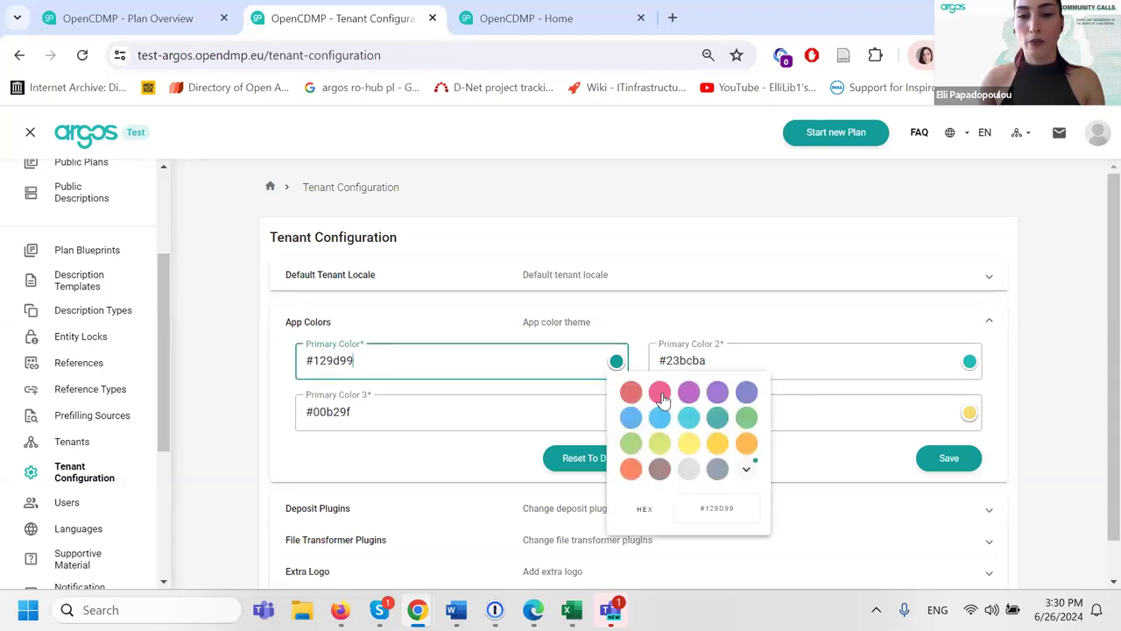
left_click(663, 397)
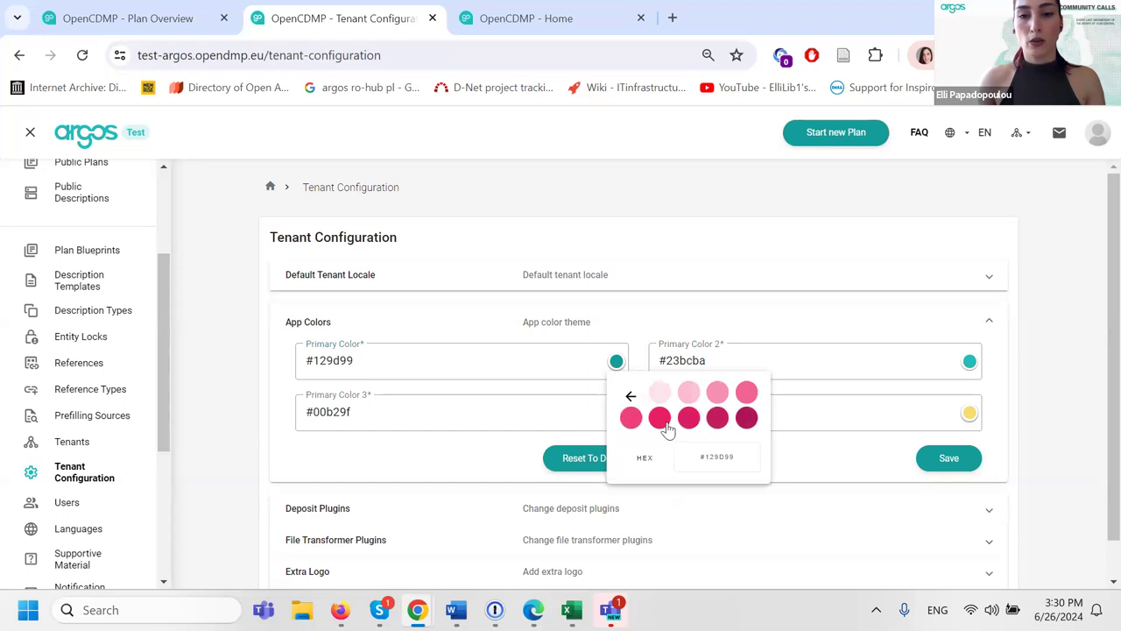
left_click(666, 423)
- Set Primary Color 3 to the light blue #81d4fa and the Secondary Color to the pale pink #fce4ec
left_click(617, 411)
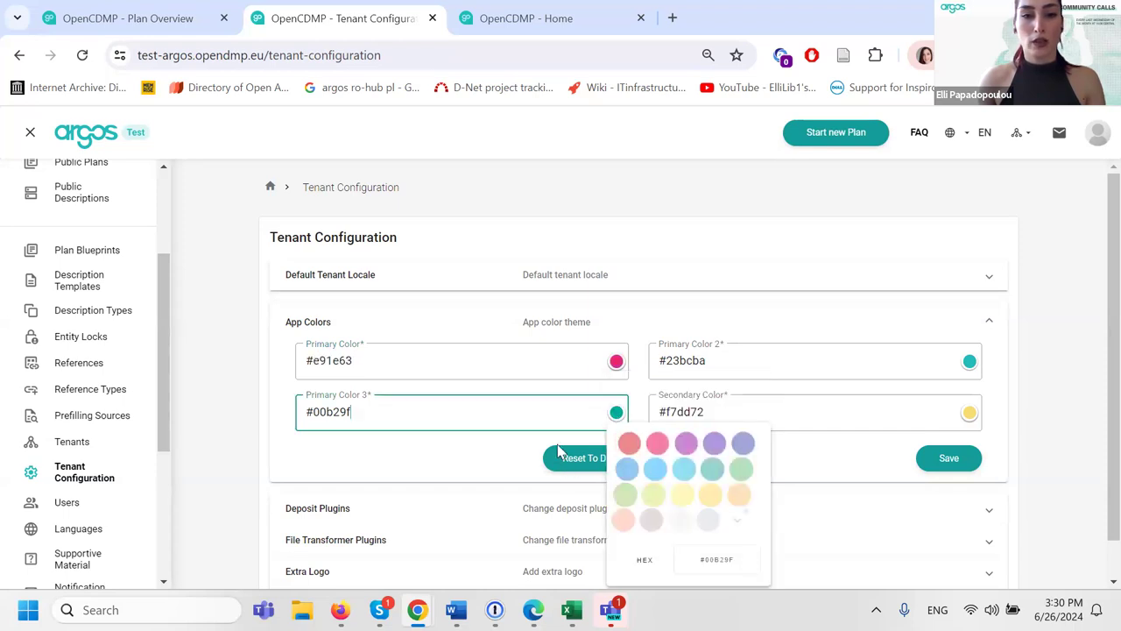
left_click(654, 467)
left_click(720, 443)
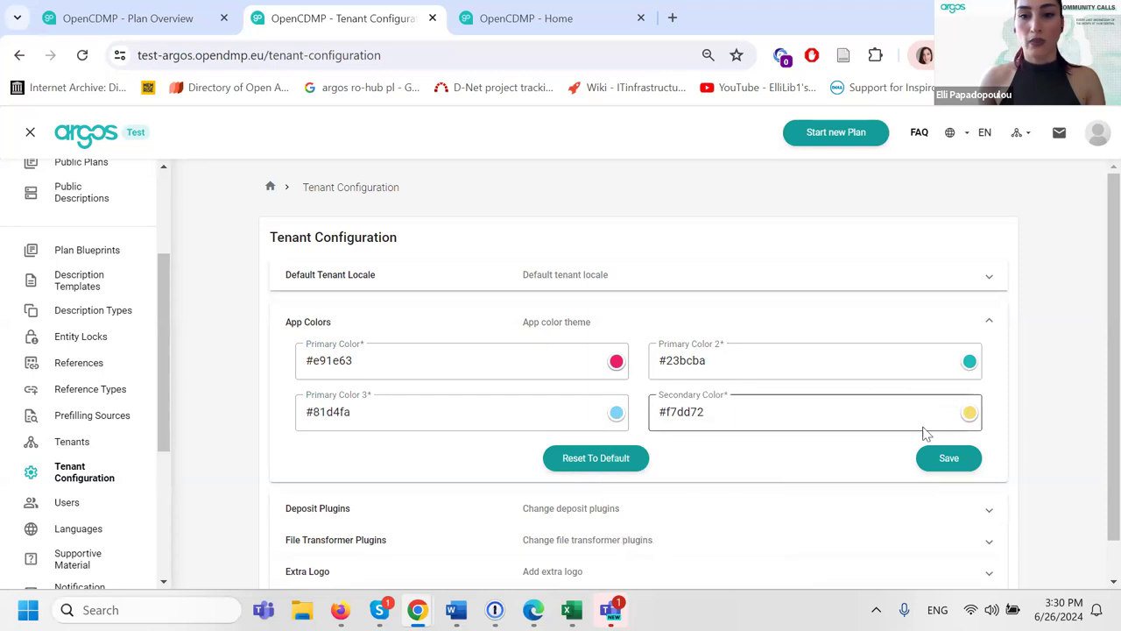
left_click(876, 415)
left_click(868, 441)
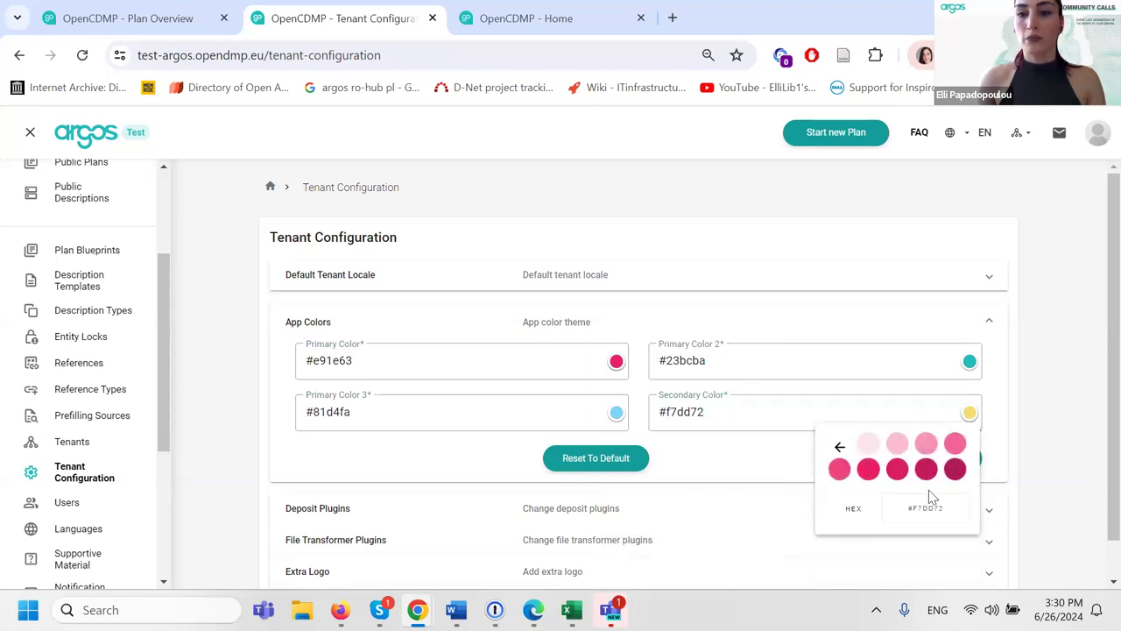
left_click(867, 445)
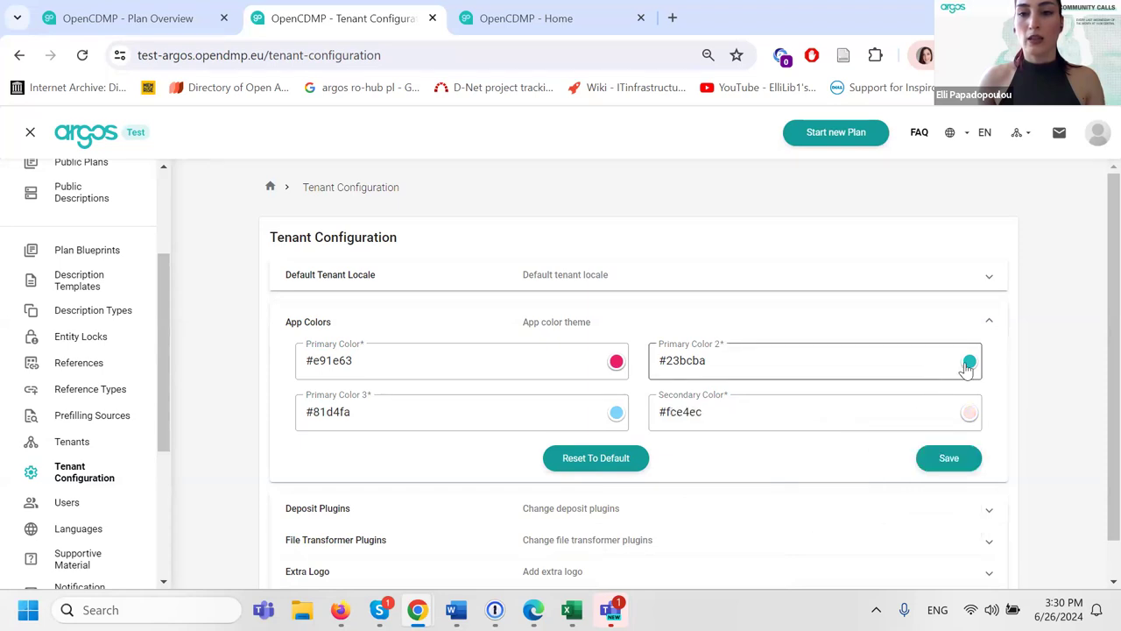
- Set Primary Color 2 to the green #4caf50 and save the app color theme
left_click(967, 362)
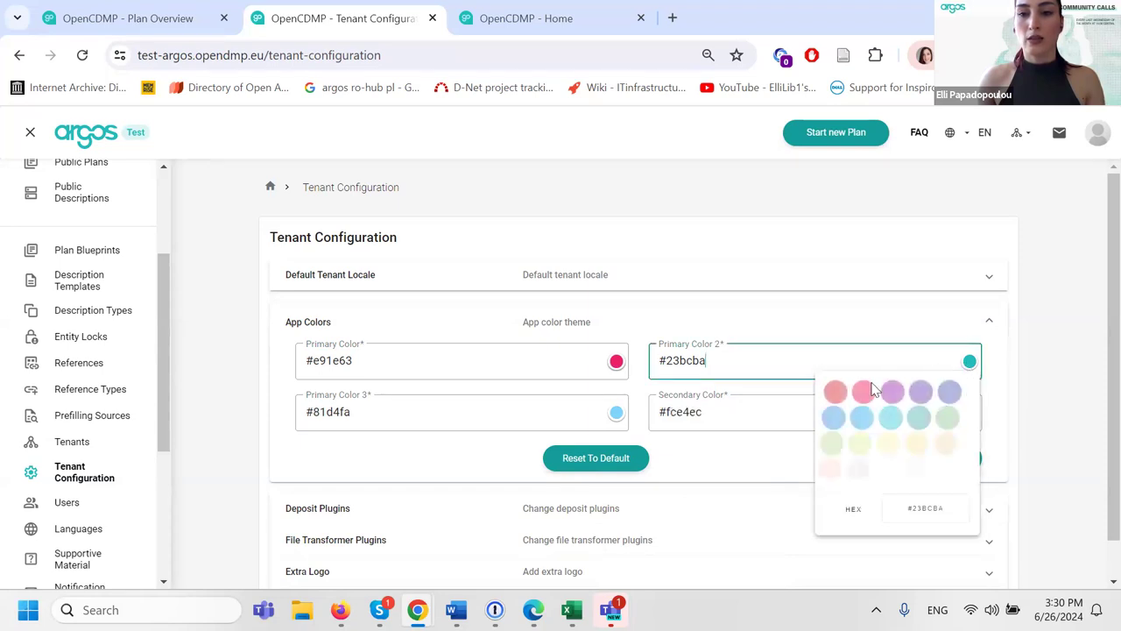
left_click(952, 423)
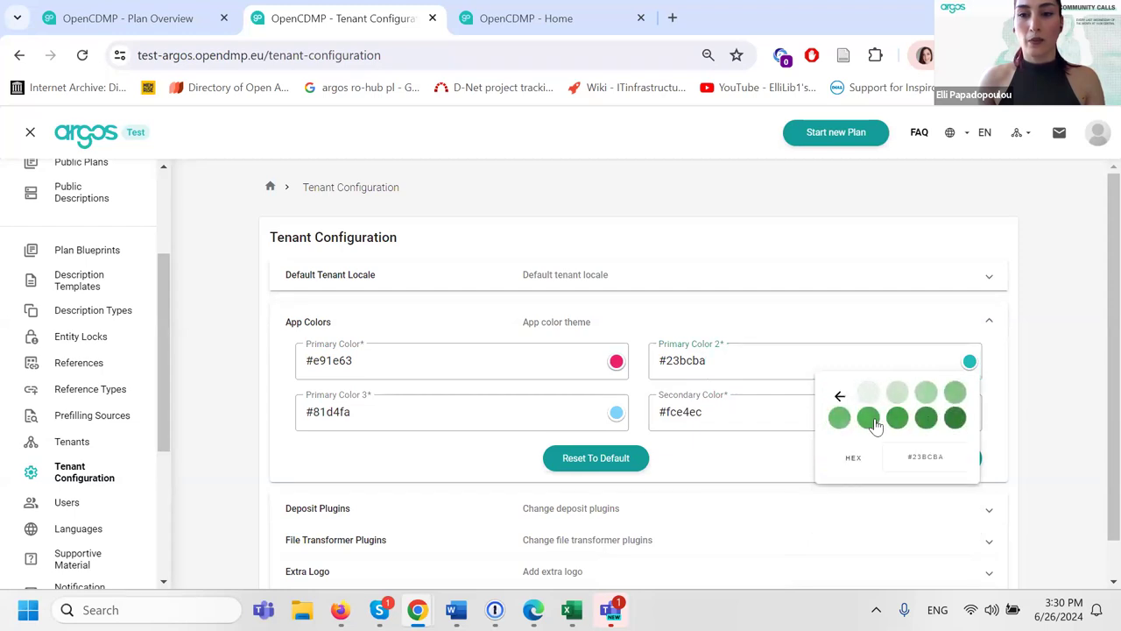
left_click(878, 424)
left_click(946, 458)
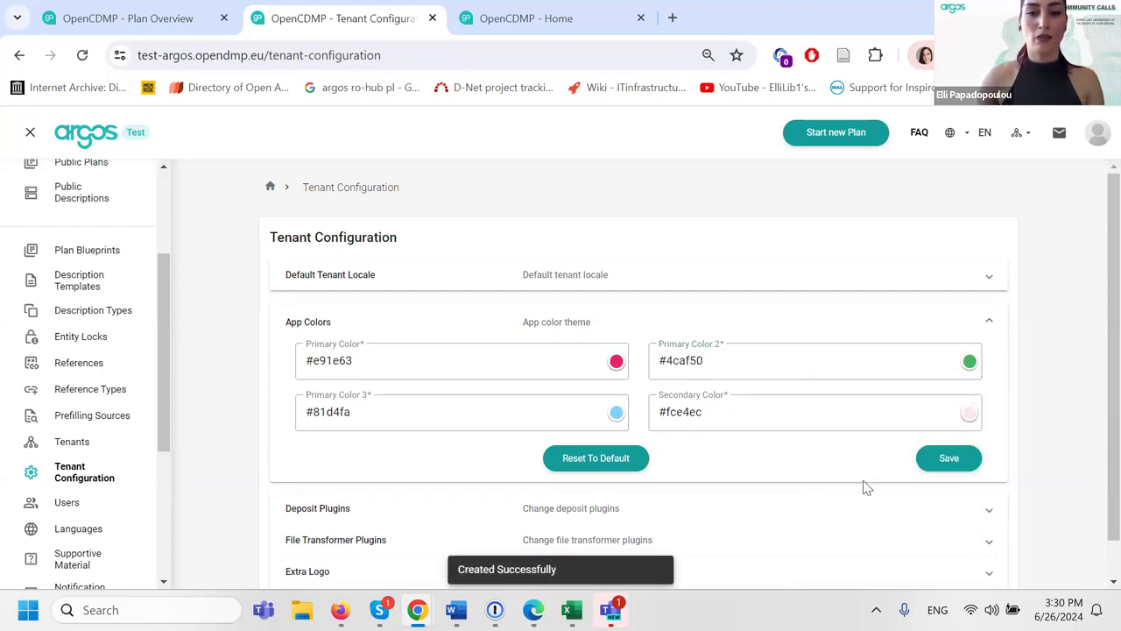
- Look over the remaining tenant configuration sections and check which tenants are available to switch to
scroll(383, 507, "down", 1)
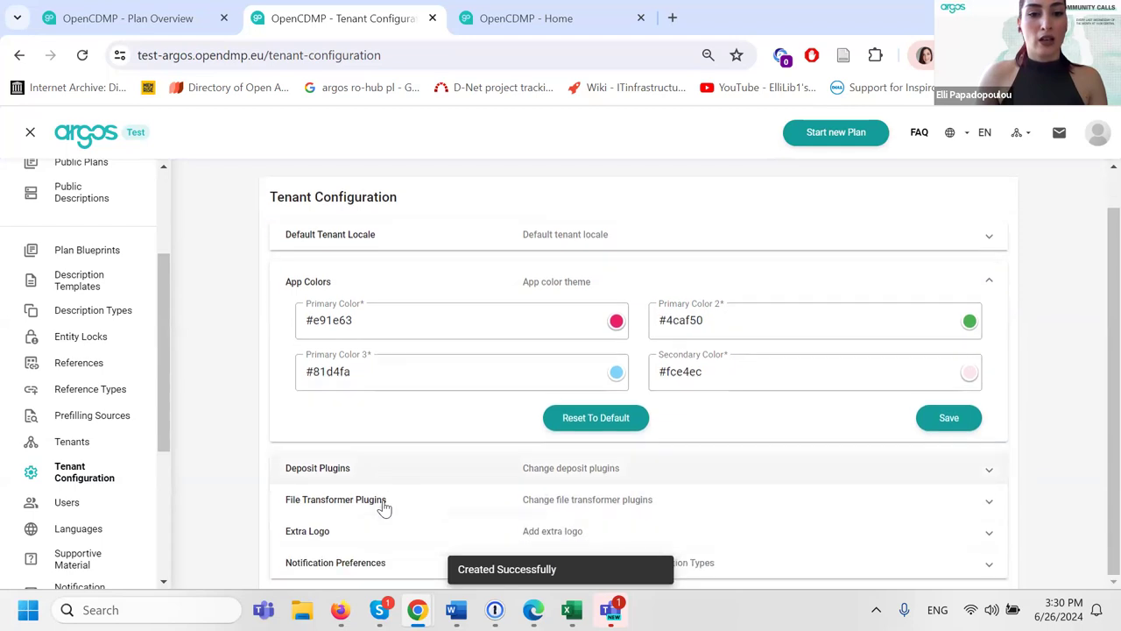
scroll(422, 455, "up", 1)
left_click(1021, 133)
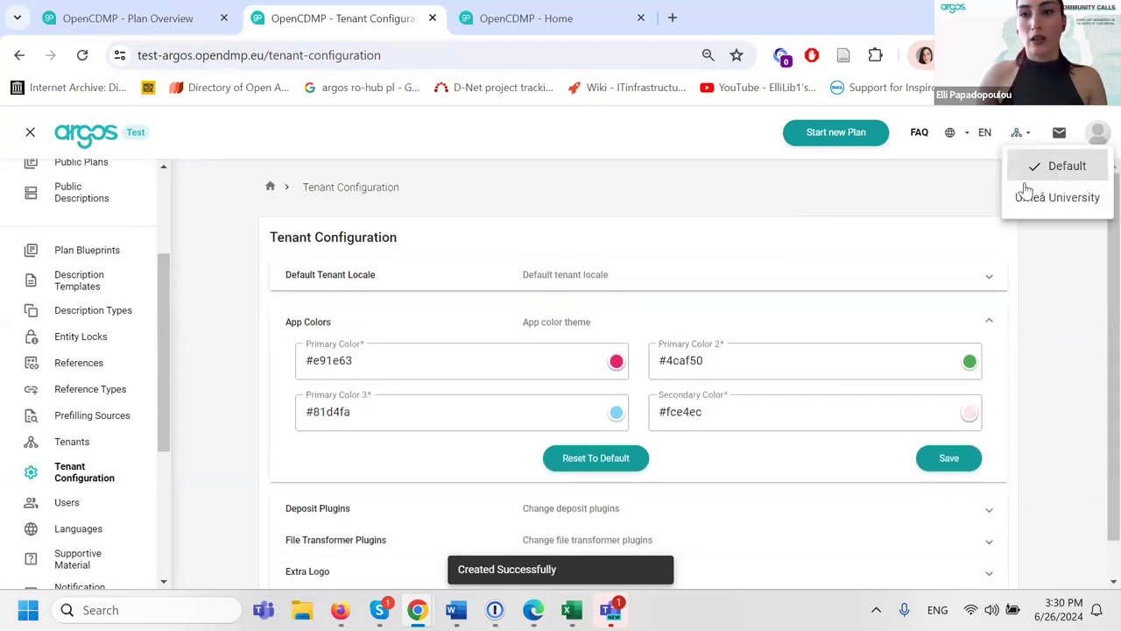
left_click(1016, 133)
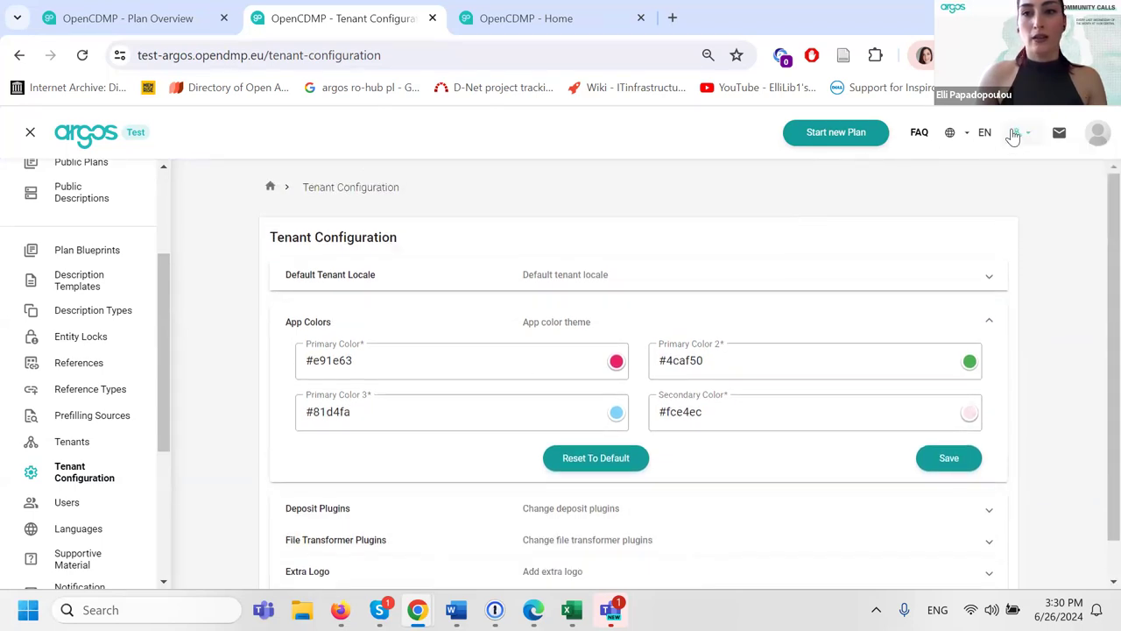
- View the ARGOS Test home page's colors, and switch to the ARGOS Devel home page to compare its theme
left_click(87, 128)
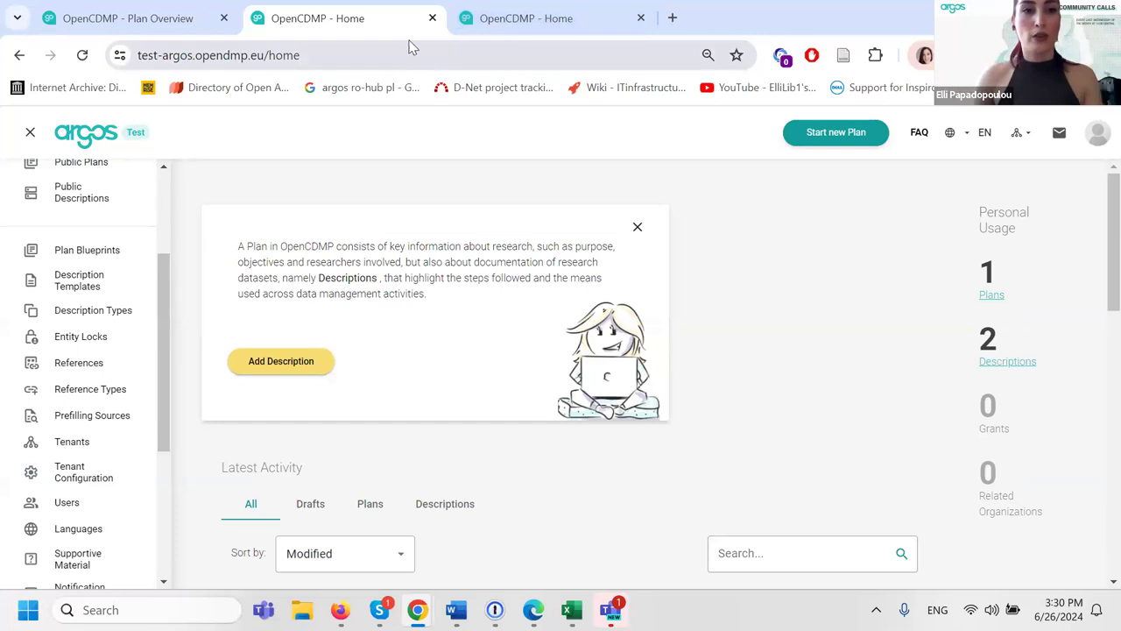
left_click(147, 13)
left_click(584, 12)
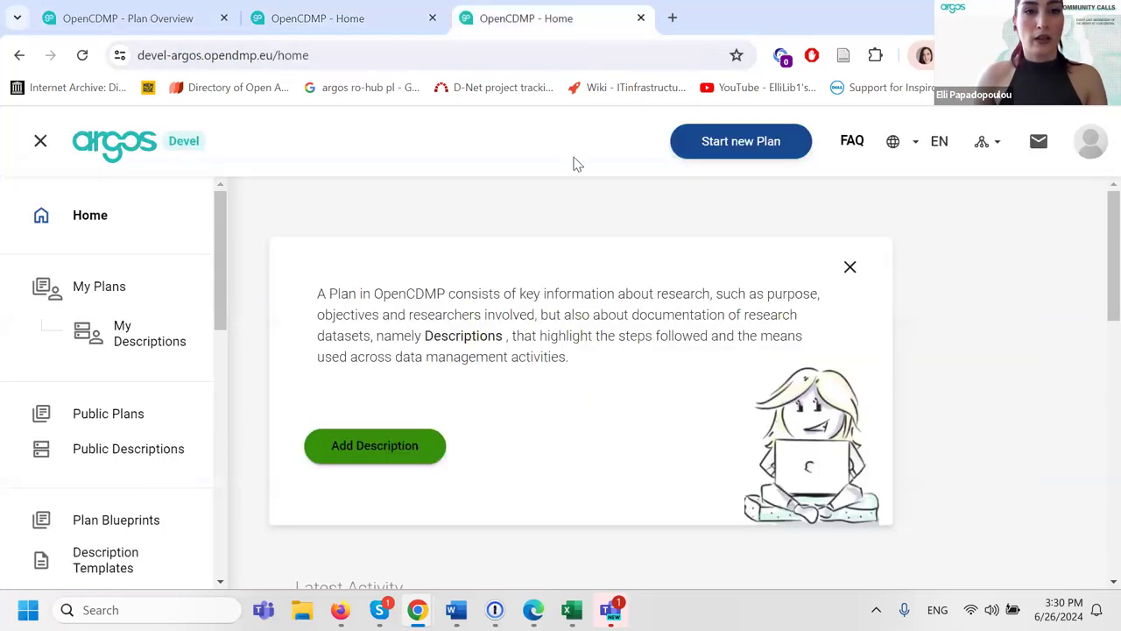